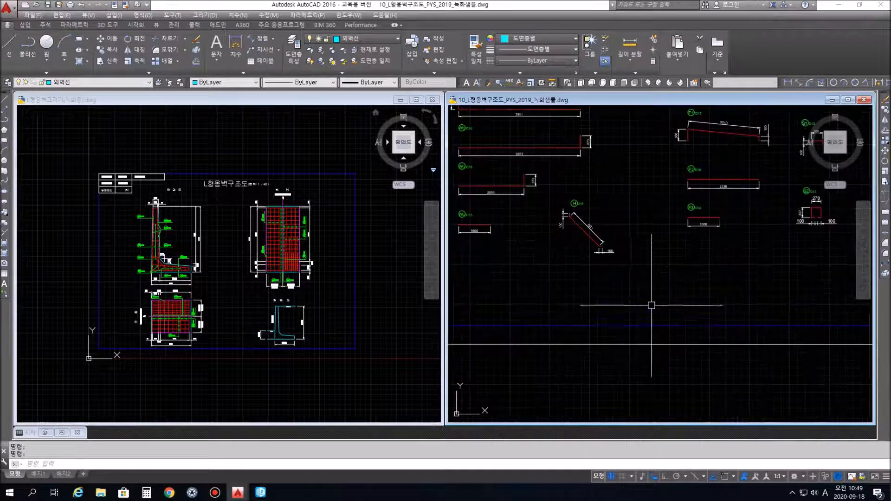
- Copy the border, sheet title and title block in the L형옹벽그리기 drawing from the border's lower-left corner to its lower-right corner
scroll(677, 311, "down", 1)
middle_click_drag(692, 304, 692, 319)
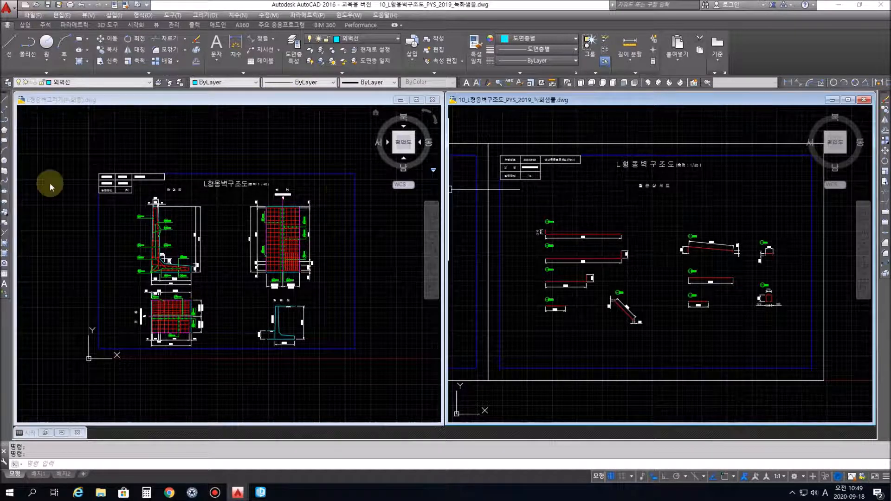
left_click(223, 99)
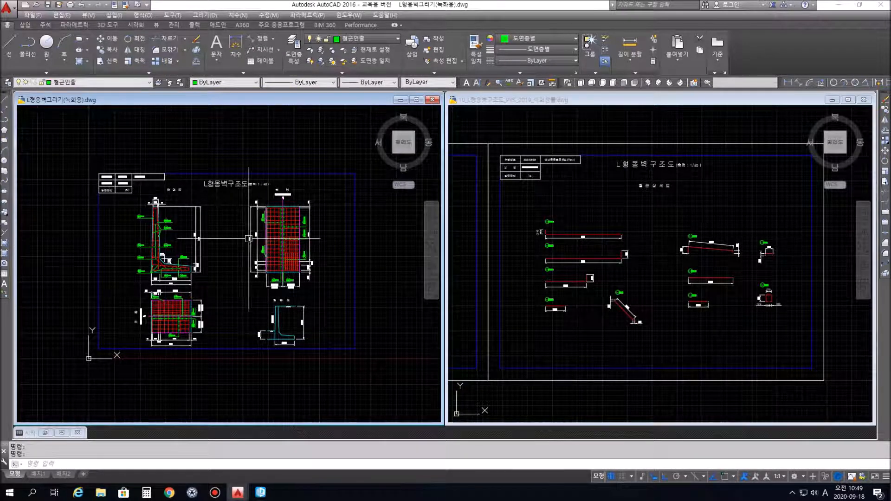
left_click(237, 199)
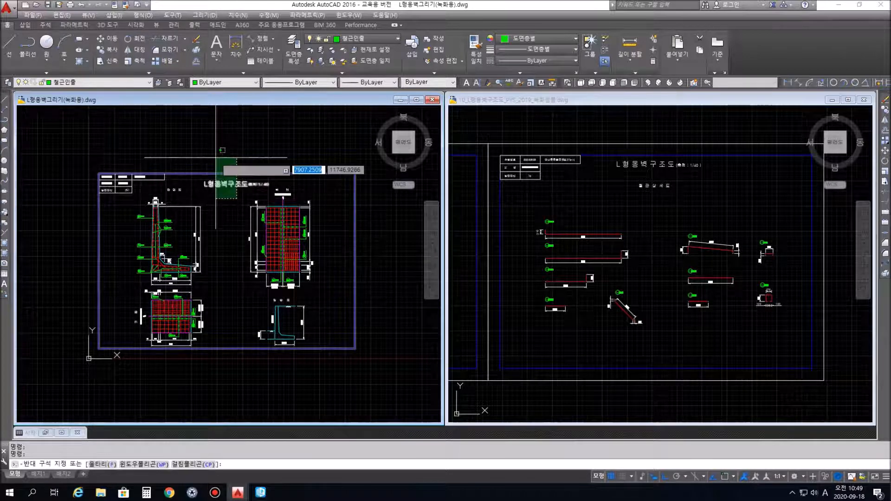
left_click(212, 157)
left_click(139, 199)
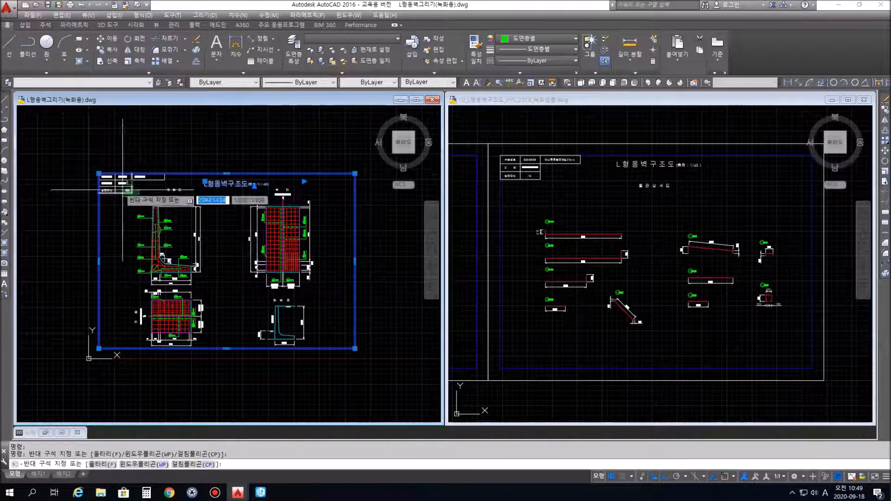
left_click(93, 160)
left_click(173, 184)
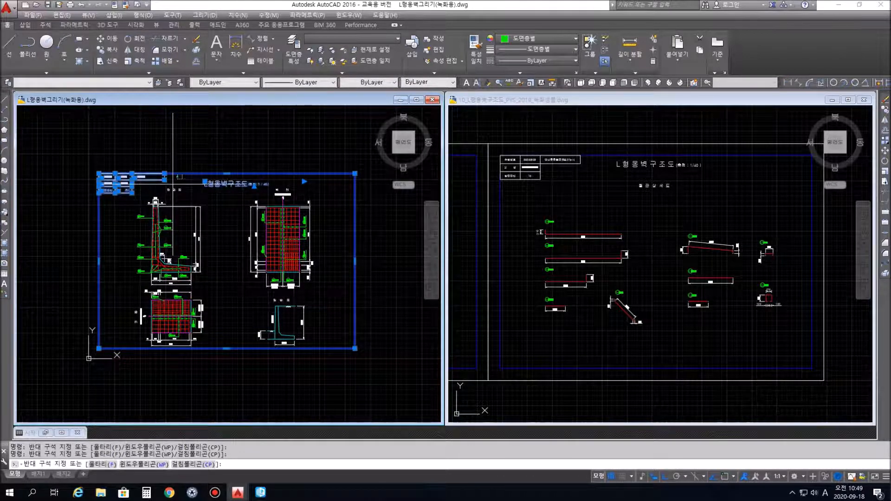
left_click(97, 159)
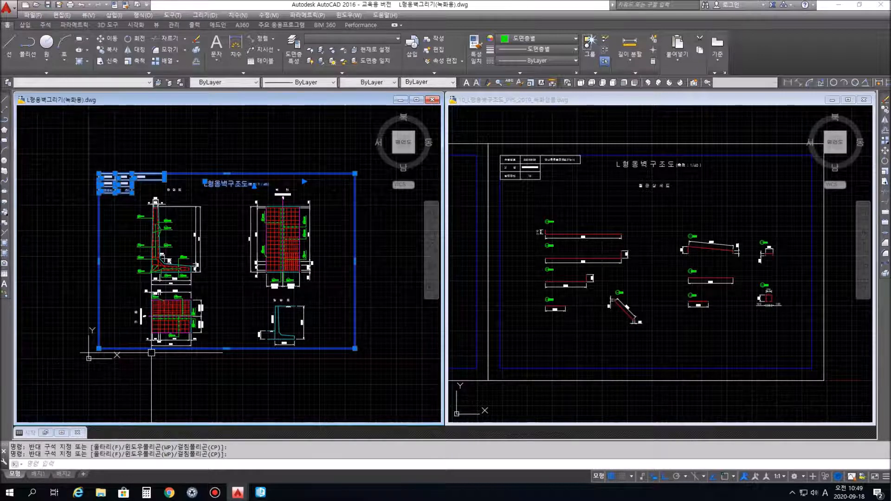
key("Return")
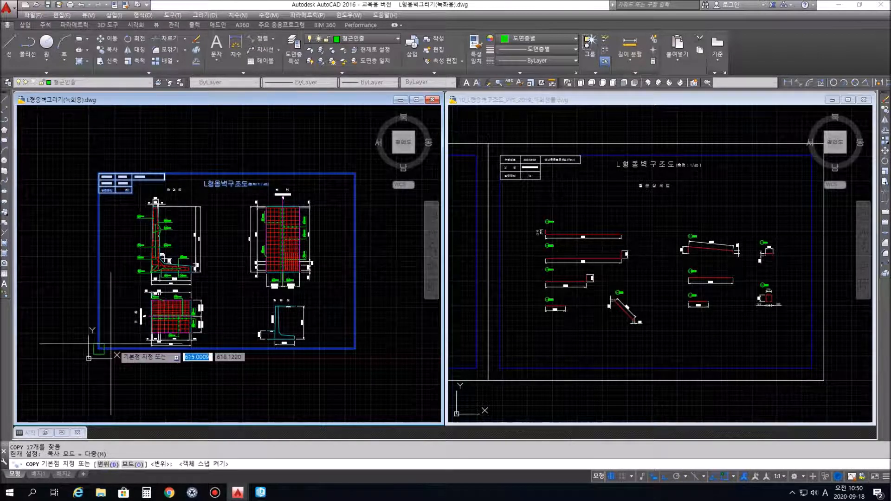
left_click(98, 349)
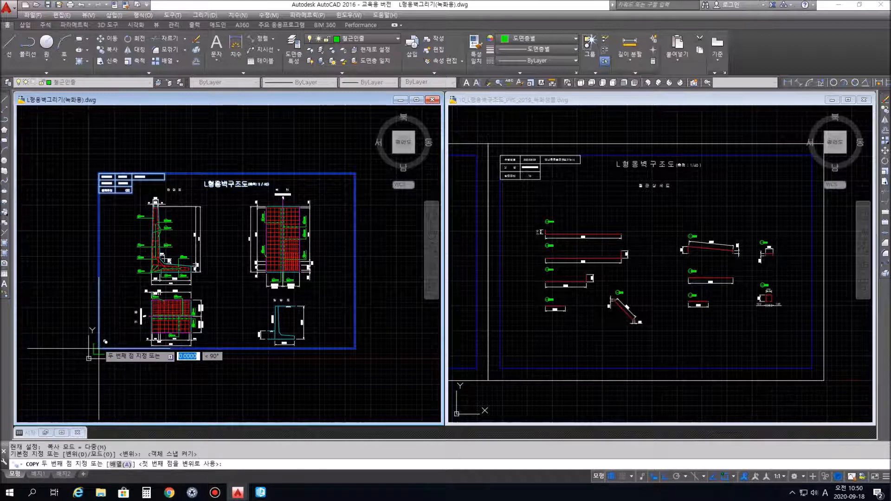
left_click(355, 349)
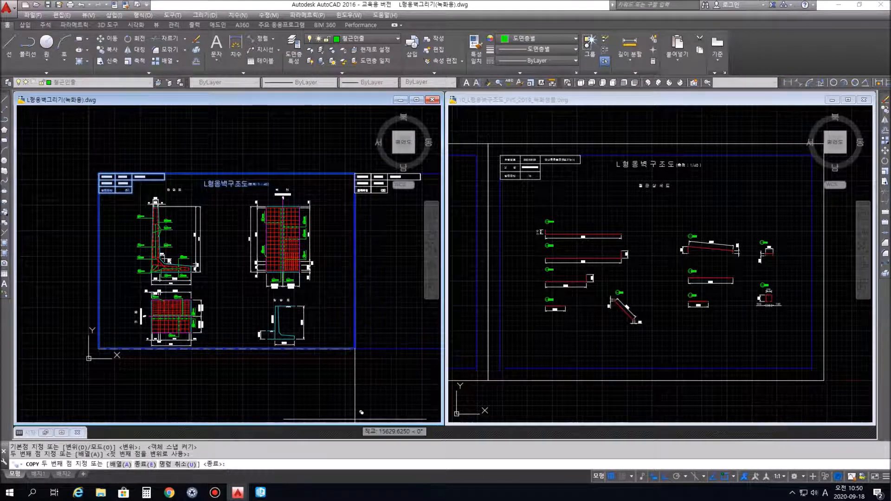
scroll(373, 387, "down", 3)
middle_click_drag(360, 373, 287, 354)
scroll(200, 278, "up", 5)
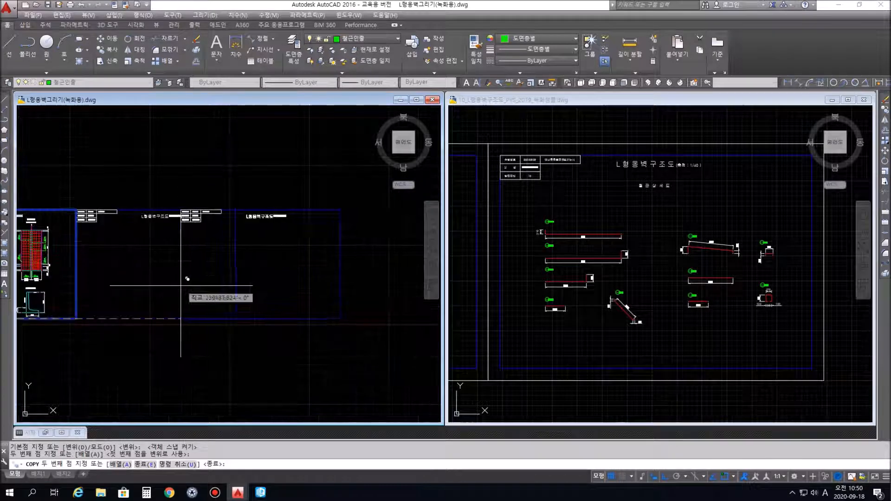
key("Escape")
key("Escape")
scroll(186, 260, "up", 2)
scroll(185, 253, "up", 2)
scroll(193, 205, "down", 4)
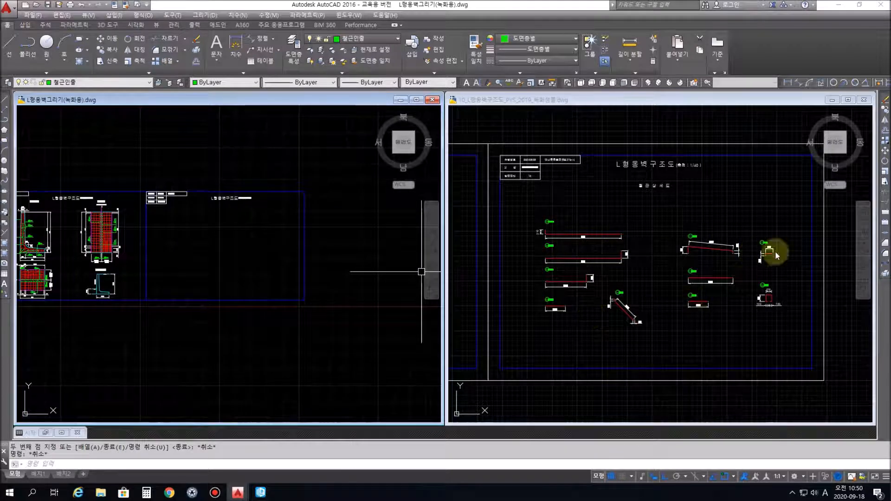
- Examine the layout of the 철근상세도 sheet and its rebar shapes in the reference drawing
left_click(612, 107)
scroll(579, 307, "up", 2)
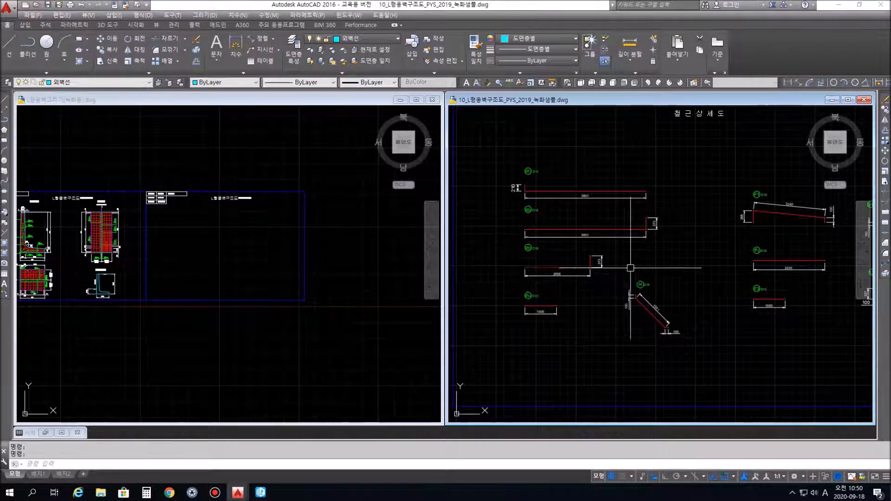
mouse_move(723, 290)
middle_mouse_down()
mouse_move(605, 285)
mouse_move(678, 295)
middle_mouse_up()
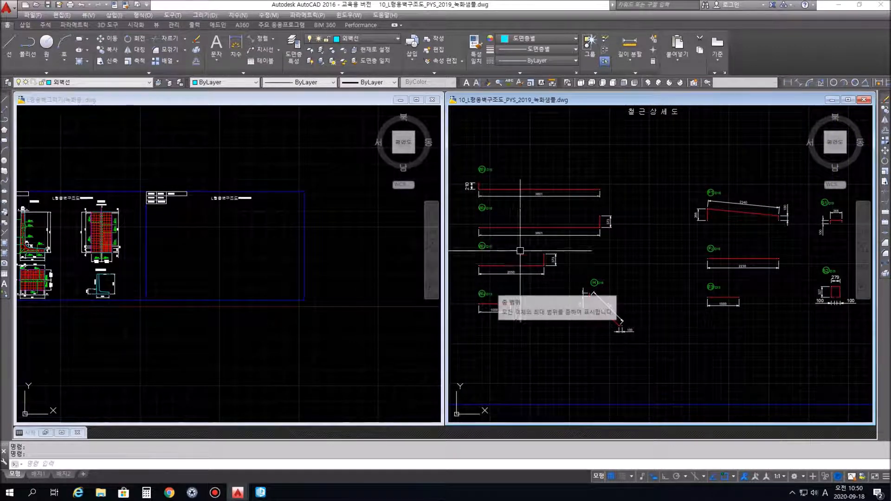
scroll(489, 192, "up", 2)
middle_click_drag(503, 206, 594, 142)
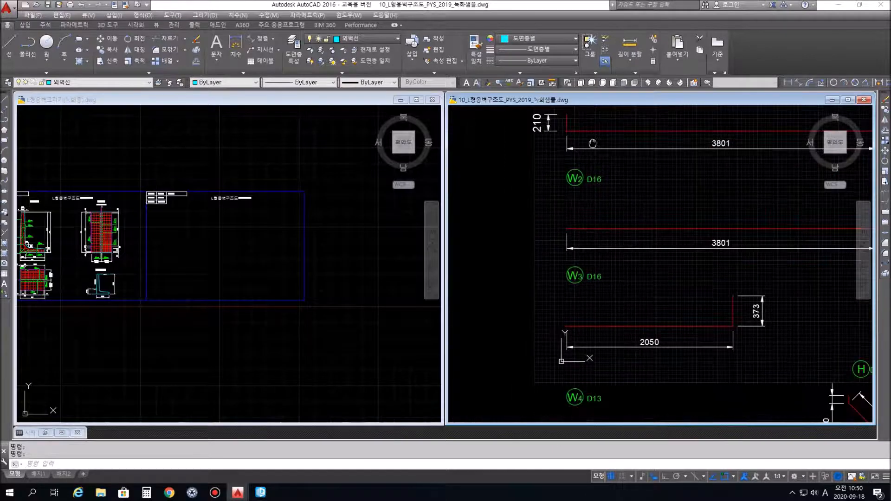
scroll(595, 142, "down", 1)
middle_click_drag(642, 174, 591, 206)
scroll(587, 204, "down", 2)
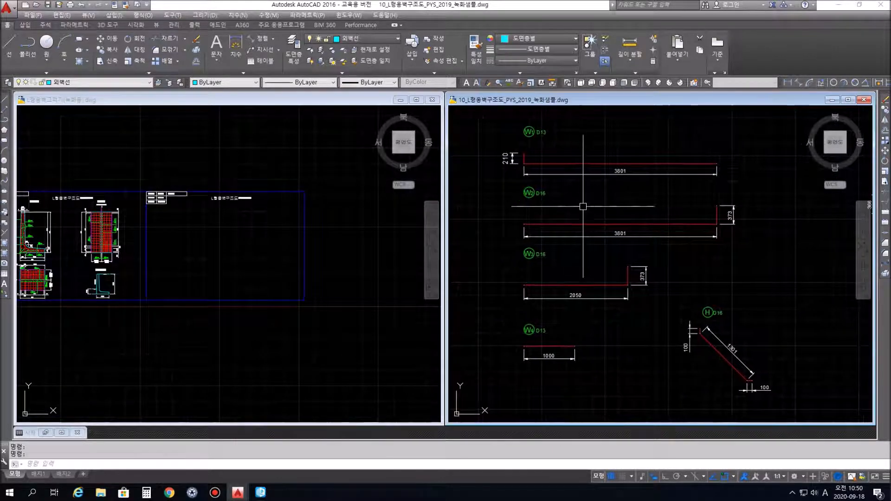
scroll(577, 189, "down", 2)
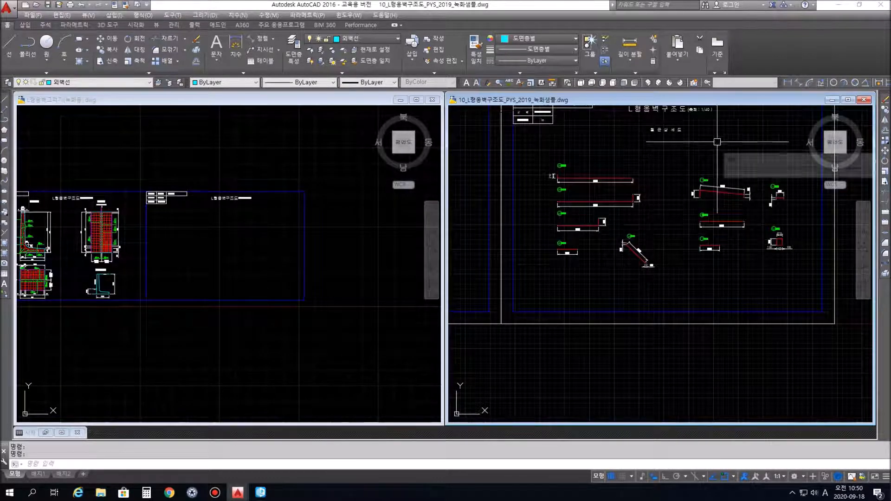
middle_click_drag(711, 143, 697, 182)
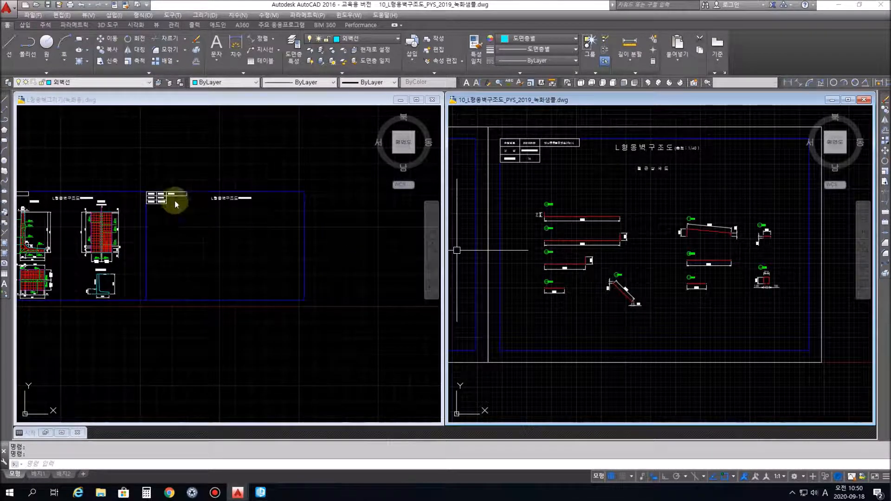
- Make 임시 the current layer in the L형옹벽그리기 drawing and turn that layer on
left_click(221, 100)
scroll(168, 173, "up", 1)
middle_click_drag(218, 187, 218, 146)
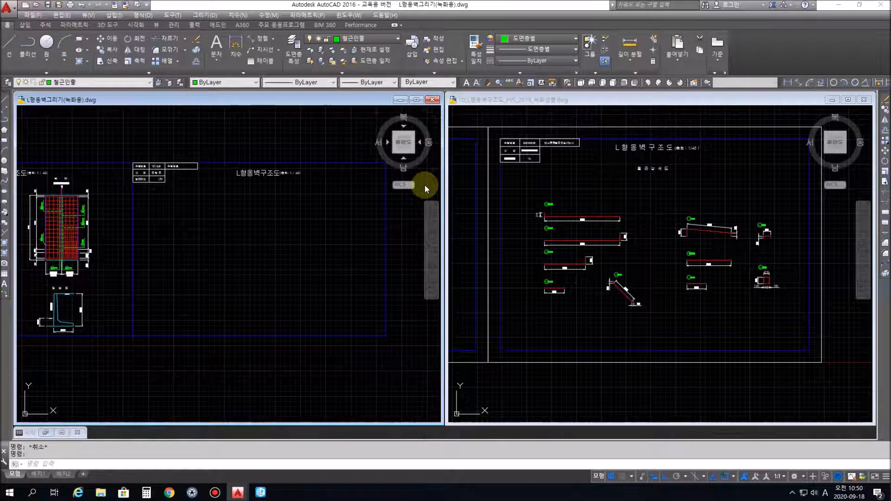
left_click(354, 38)
left_click(359, 96)
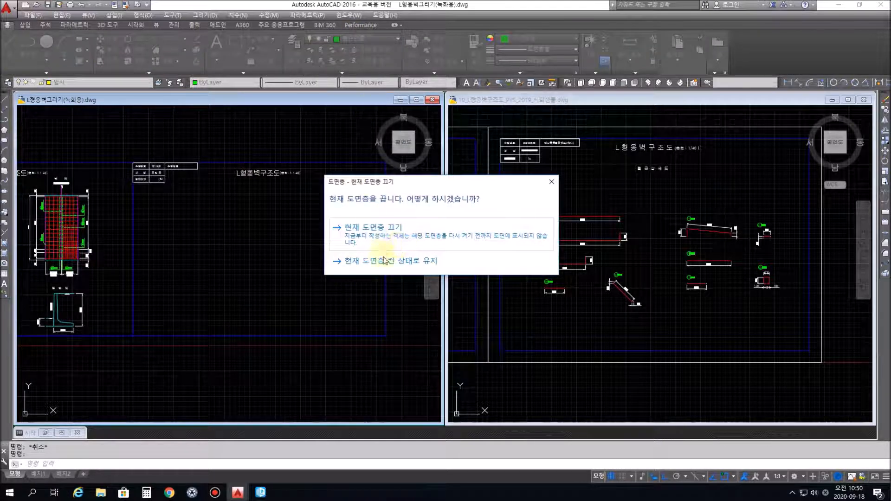
left_click(551, 182)
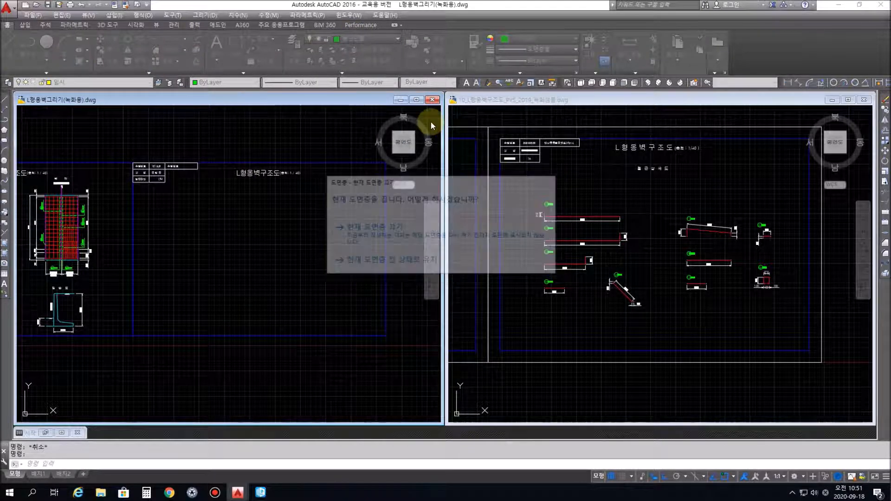
left_click(352, 38)
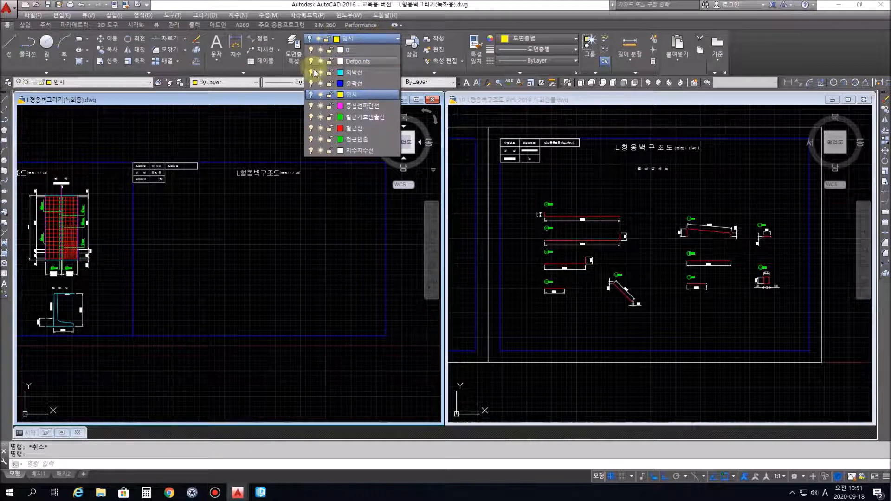
left_click(311, 96)
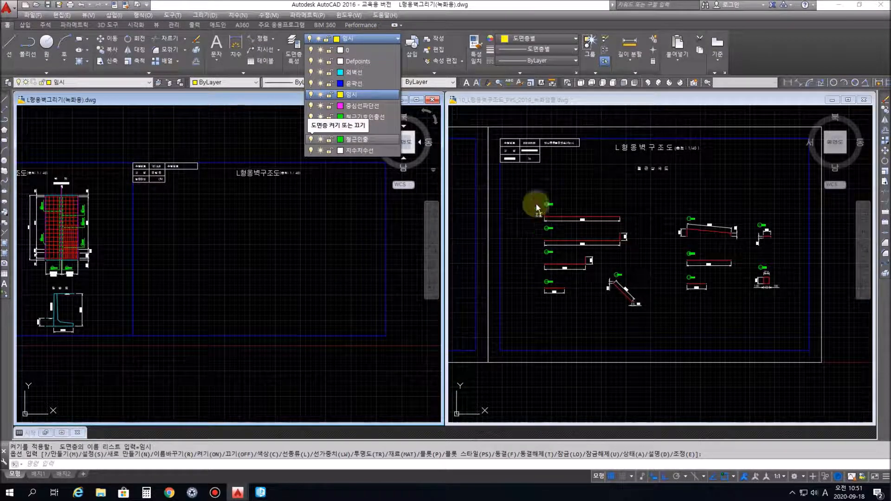
left_click(296, 110)
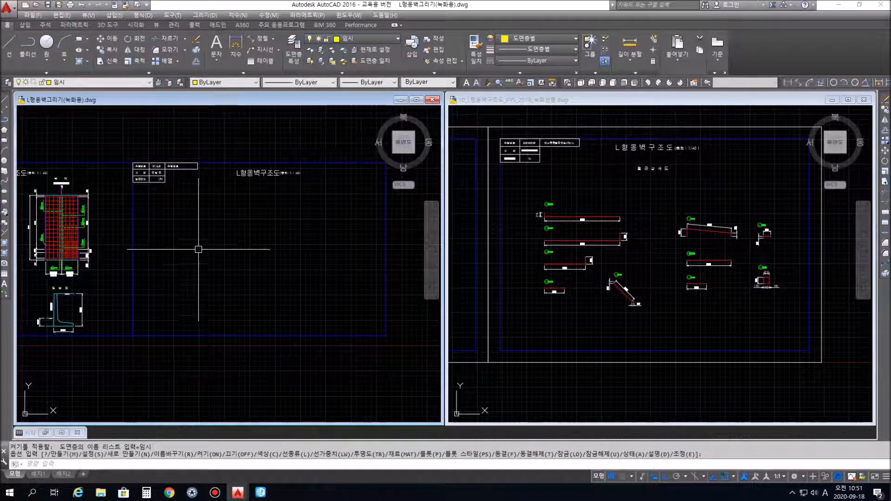
- Draw a vertical guide line inside the copied border, from just below the title block to just above the lower border edge
type("L")
key("Return")
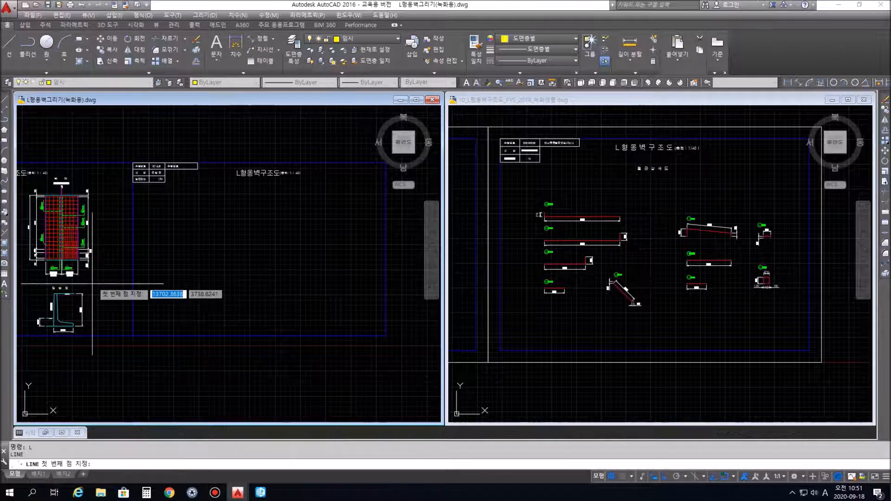
left_click(173, 197)
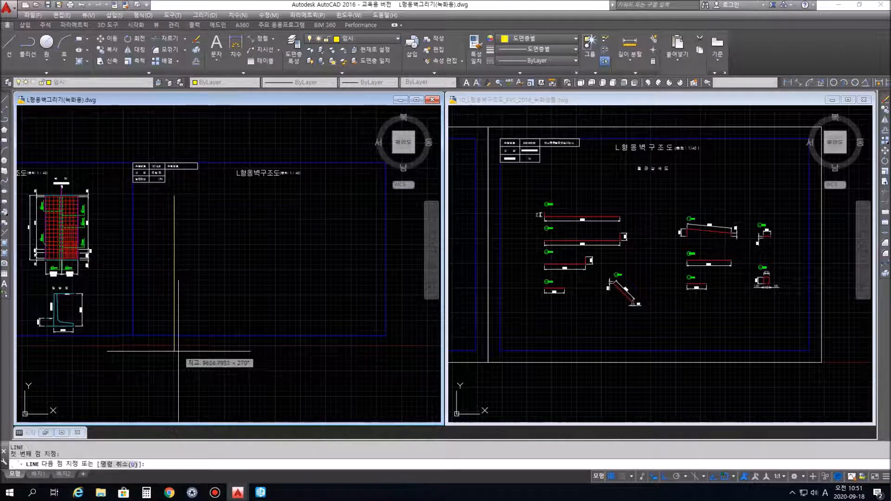
left_click(174, 314)
key("Return")
- Examine the dimensions of the W1 to W4 and H bars in the reference drawing
left_click(558, 188)
scroll(554, 200, "up", 5)
scroll(629, 292, "down", 2)
mouse_move(660, 328)
middle_mouse_down()
mouse_move(655, 194)
mouse_move(653, 203)
middle_mouse_up()
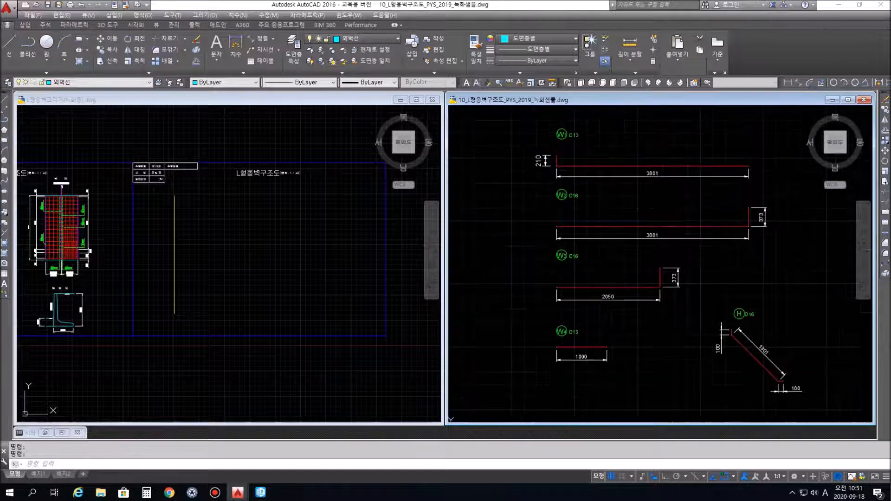
scroll(662, 218, "down", 1)
mouse_move(697, 225)
middle_mouse_down()
mouse_move(665, 257)
mouse_move(647, 227)
middle_mouse_up()
scroll(607, 204, "up", 1)
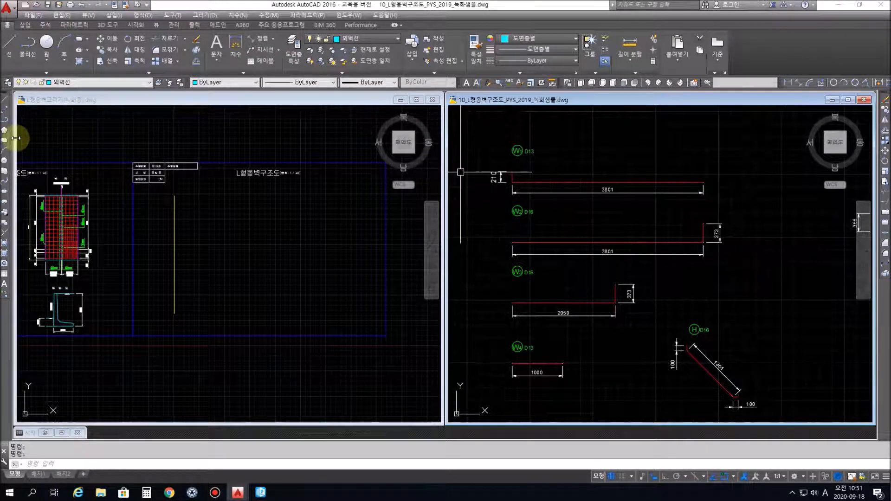
- Make 철근선 the current layer in the reference drawing and in the L형옹벽그리기 drawing
left_click(346, 40)
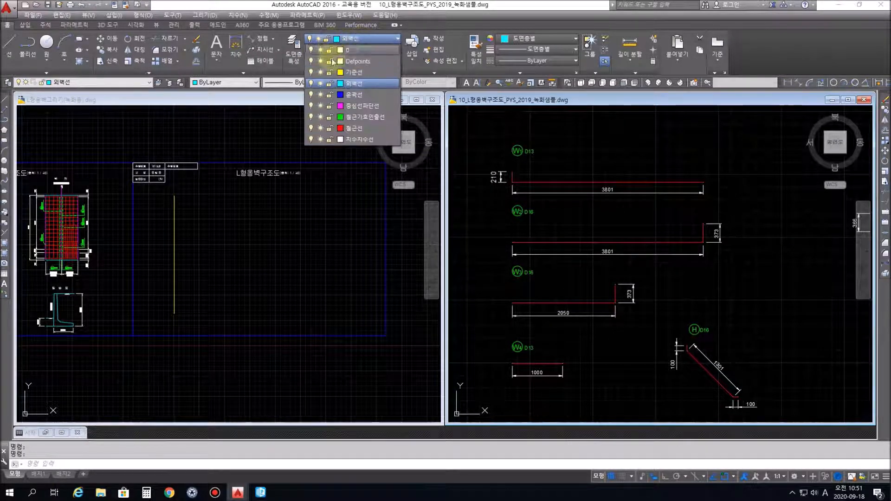
left_click(354, 128)
left_click(362, 131)
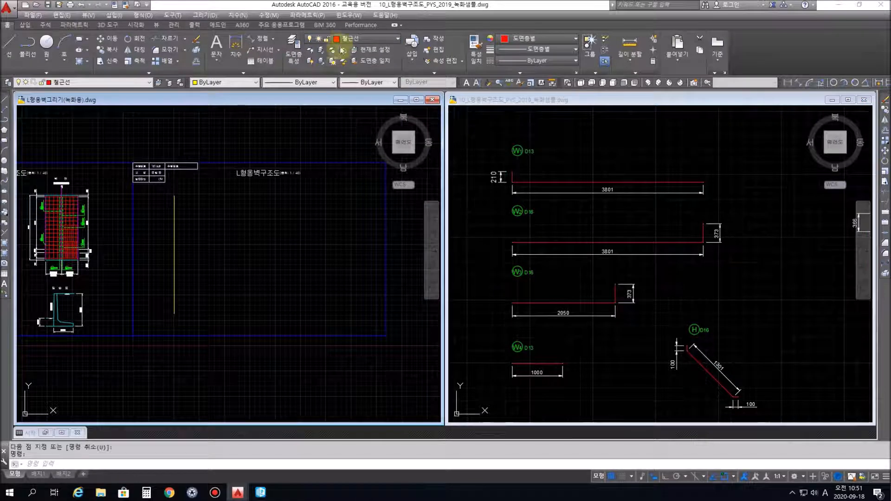
left_click(366, 38)
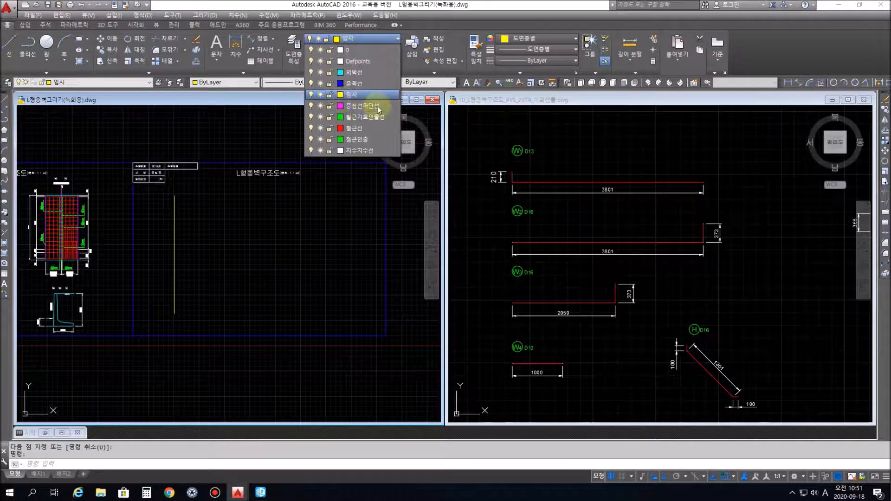
left_click(355, 128)
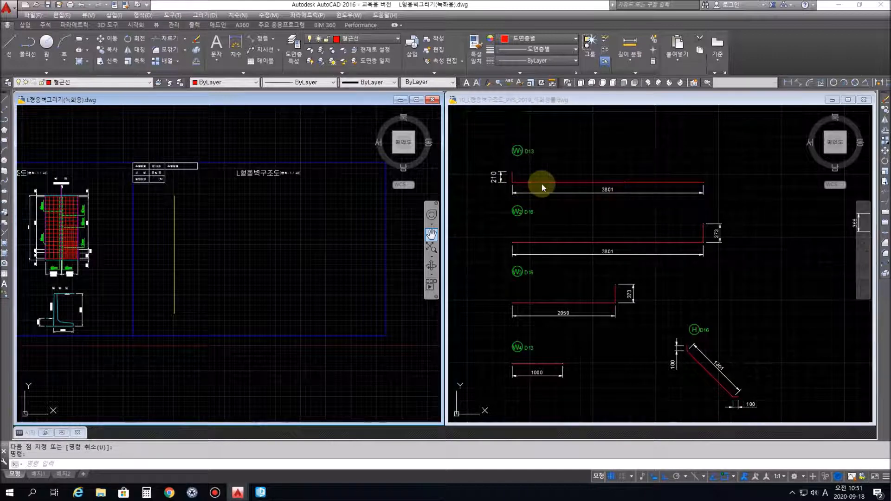
- Draw the W1 bar from the top end of the guide line: 210 straight down, then 3801 horizontally to the right
type("l")
key("Return")
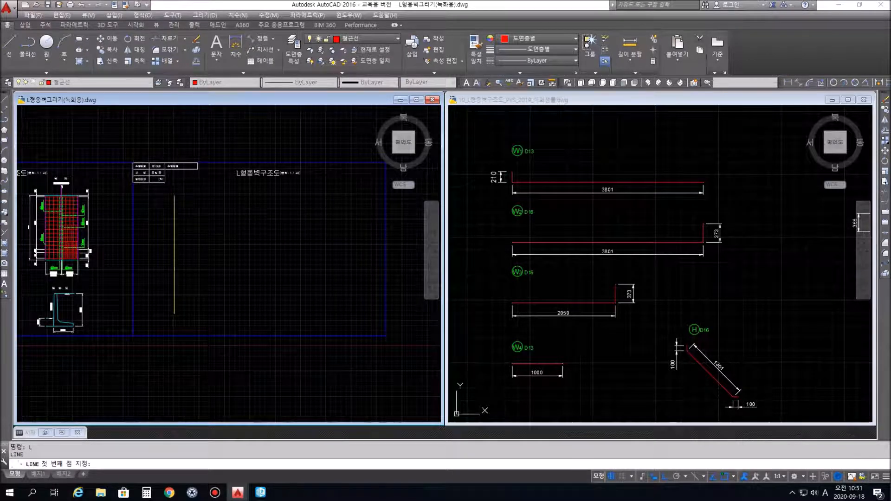
scroll(186, 207, "up", 2)
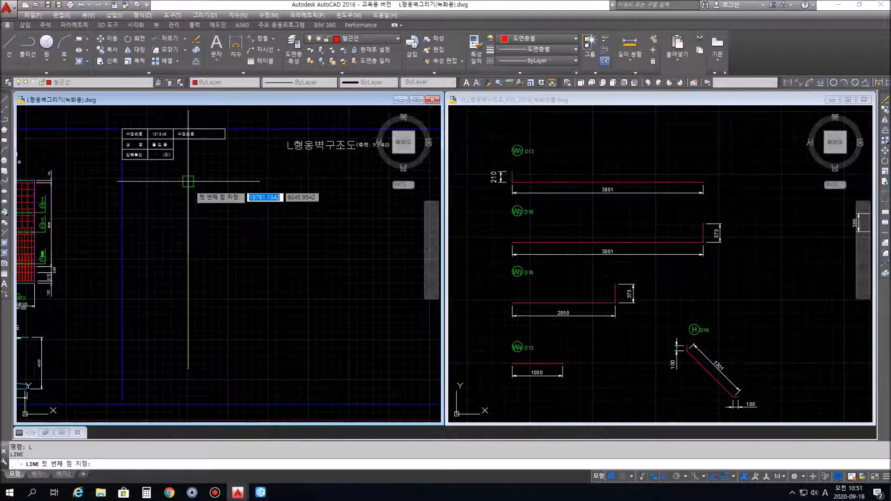
left_click(188, 181)
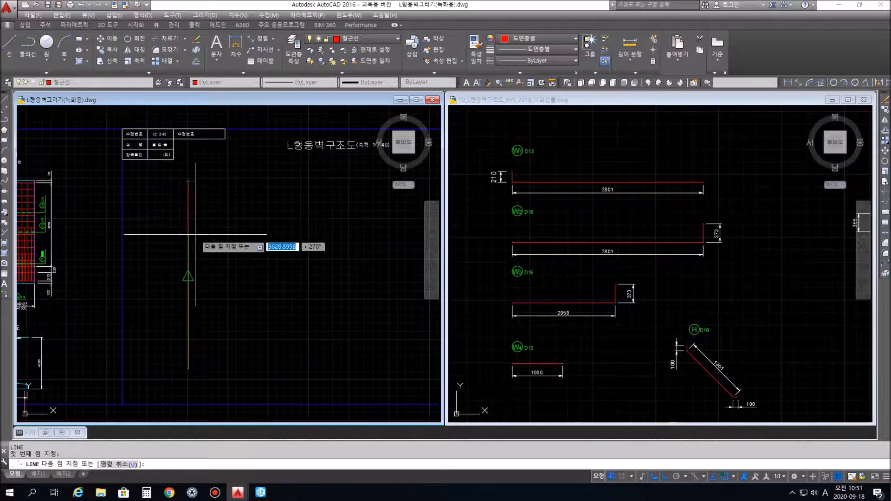
type("21")
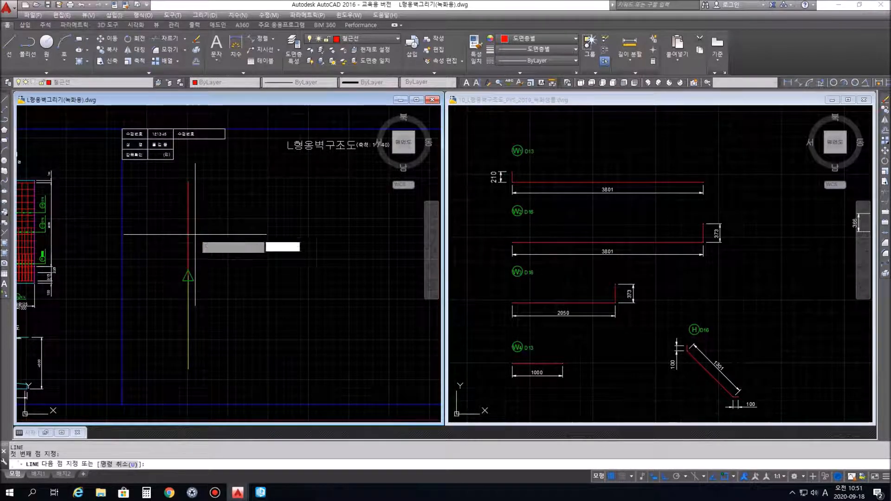
type("0")
key("Return")
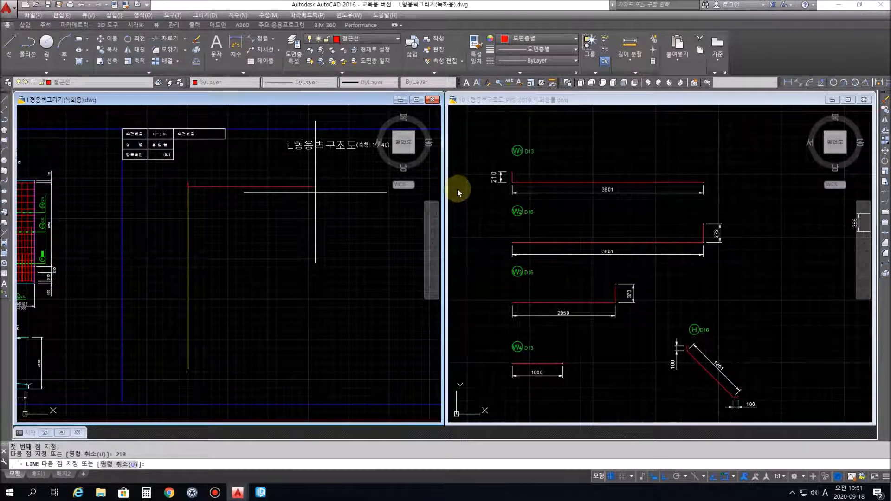
type("3801")
key("Return")
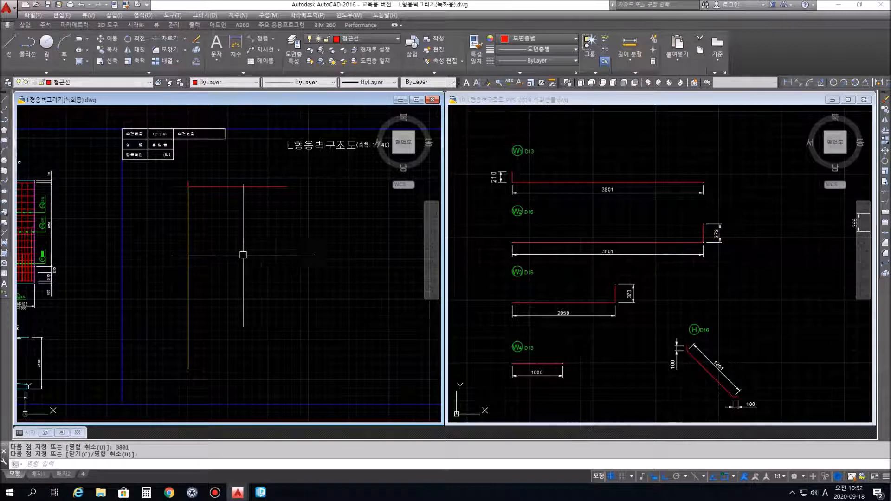
- Turn object snap off and draw the W2 bar below W1 from the guide line: 3801 to the right, then 373 up
key("Return")
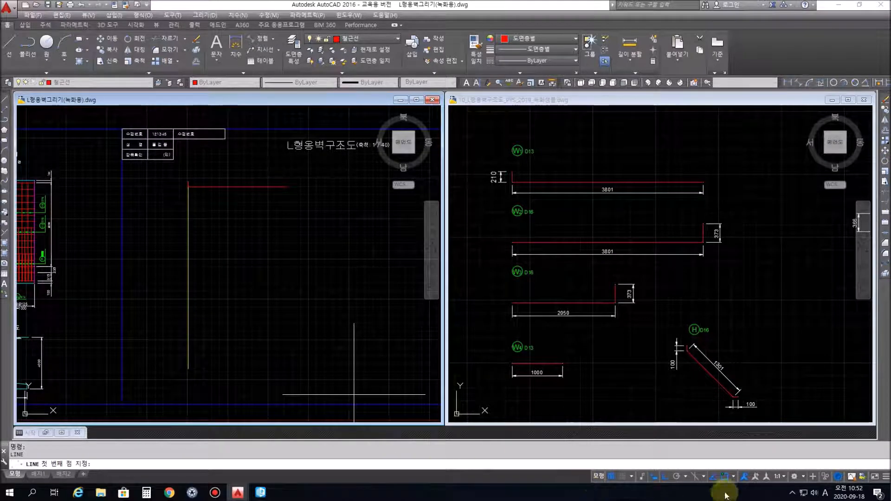
left_click(726, 476)
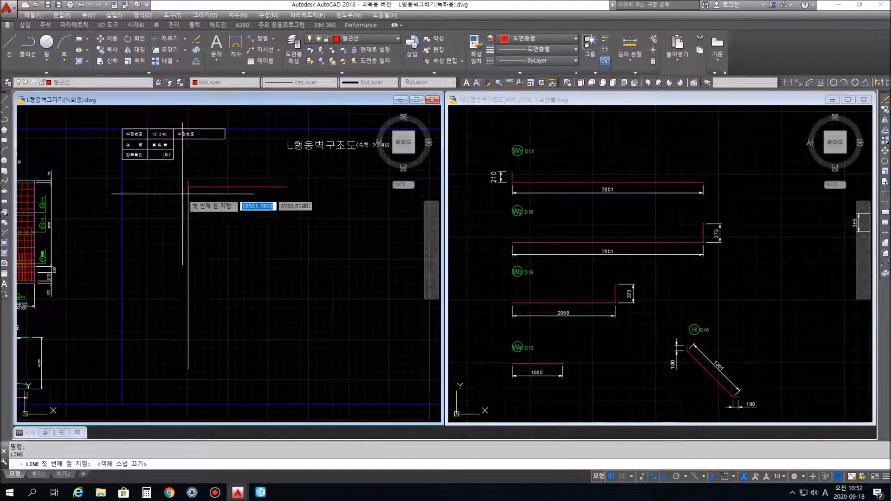
scroll(188, 224, "up", 2)
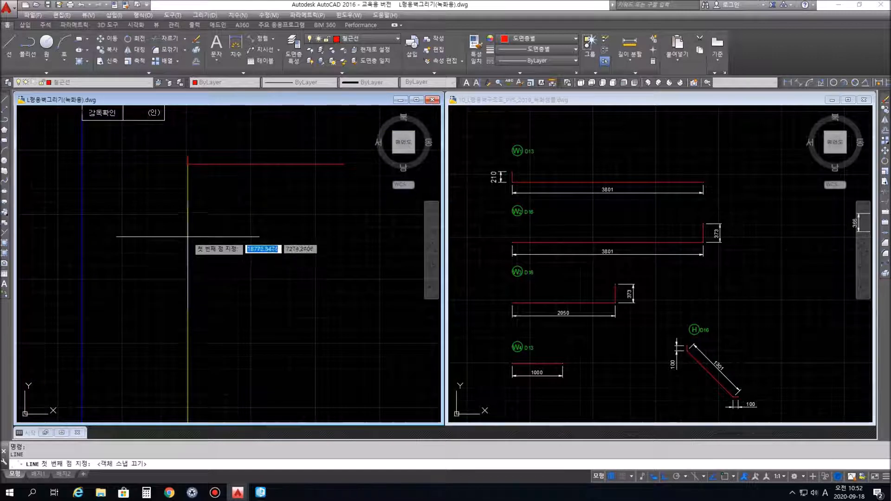
scroll(188, 241, "down", 2)
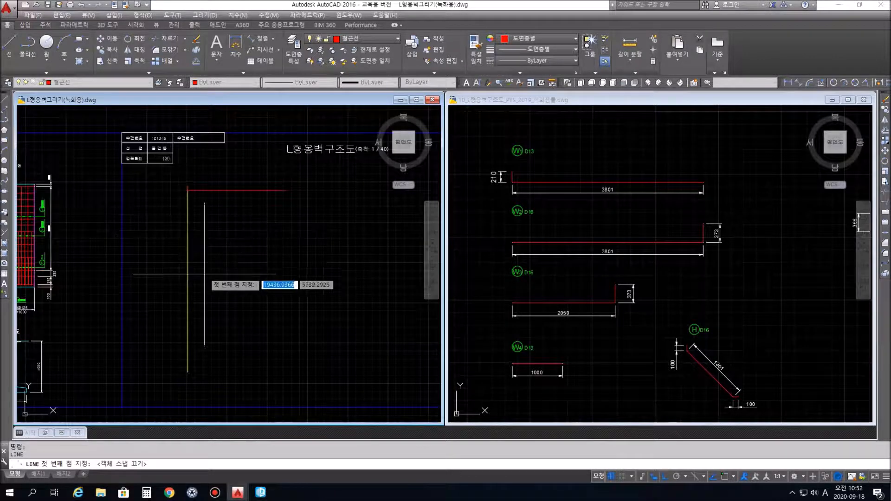
left_click(188, 241)
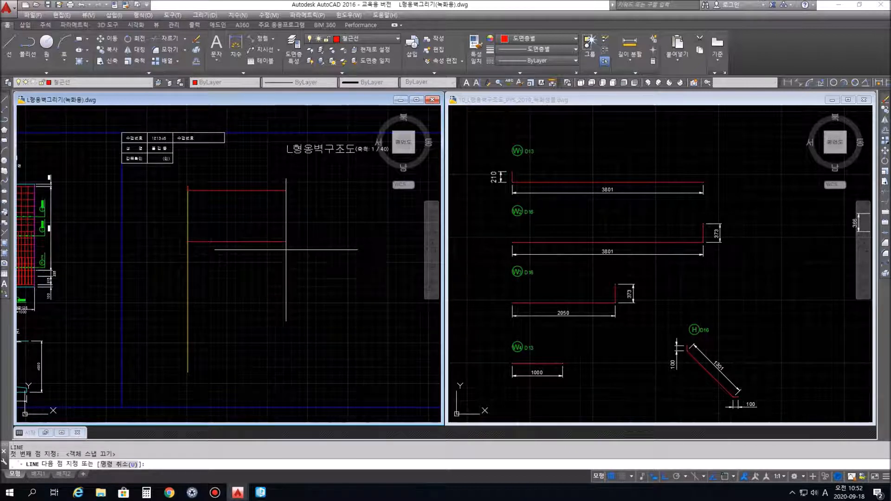
type("3801")
key("Return")
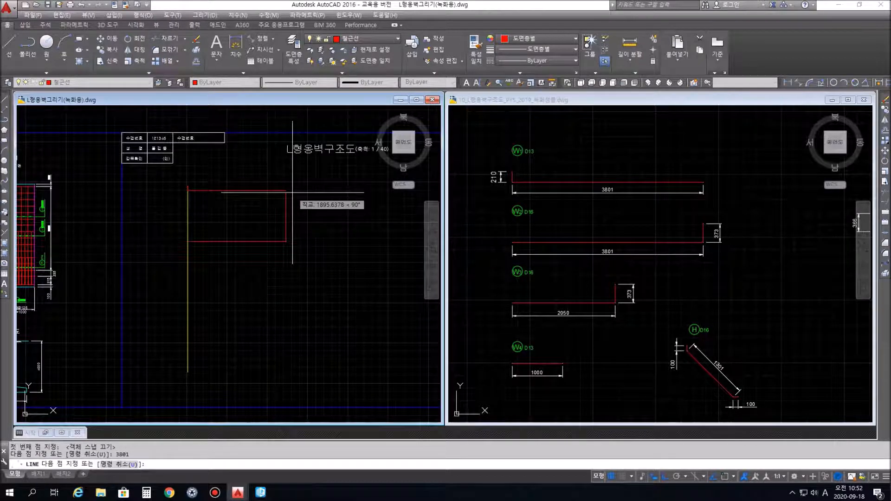
type("373")
key("Return")
key("Return")
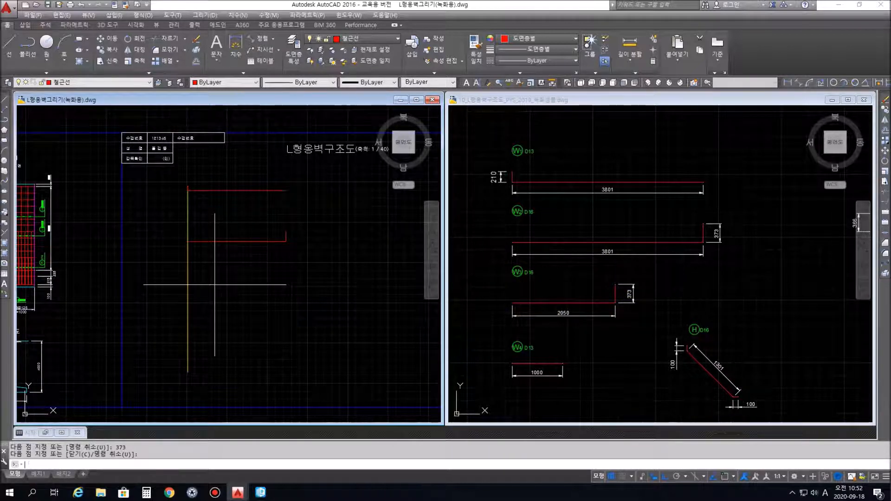
- Draw the W3 bar below W2 from the guide line: 2050 to the right, then 373 up
key("Return")
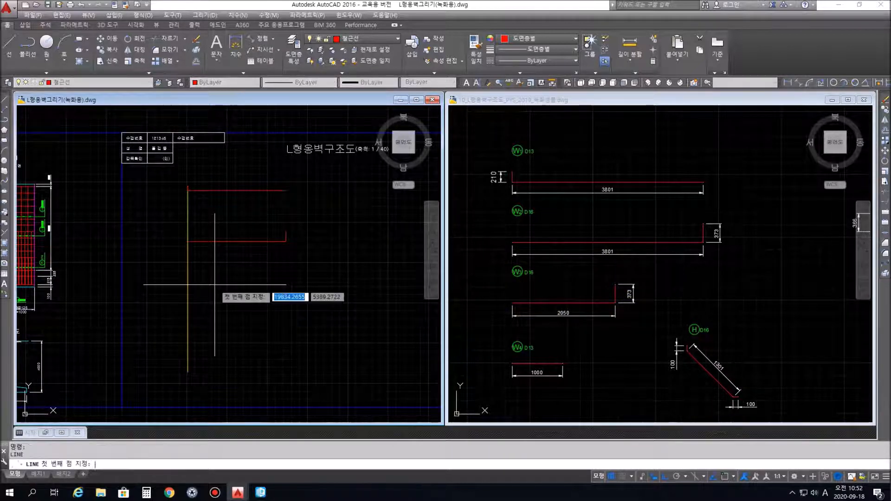
left_click(191, 293)
type("2050")
key("Return")
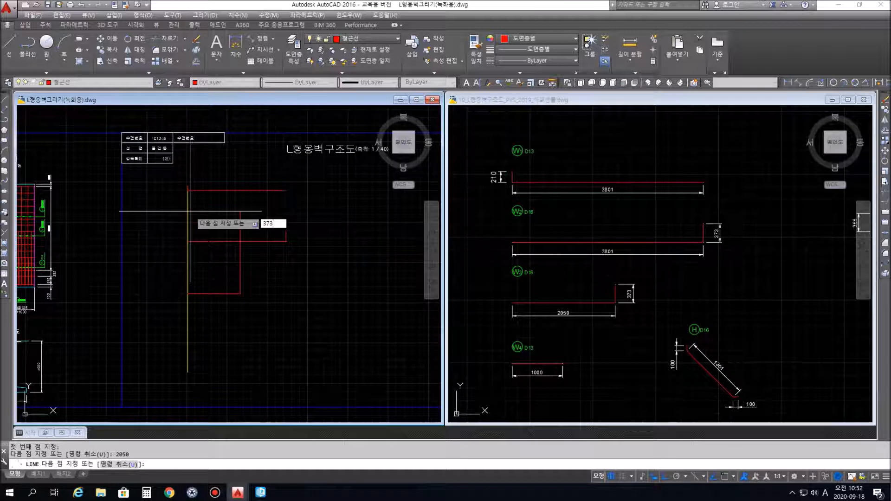
type("373")
key("Return")
key("Return")
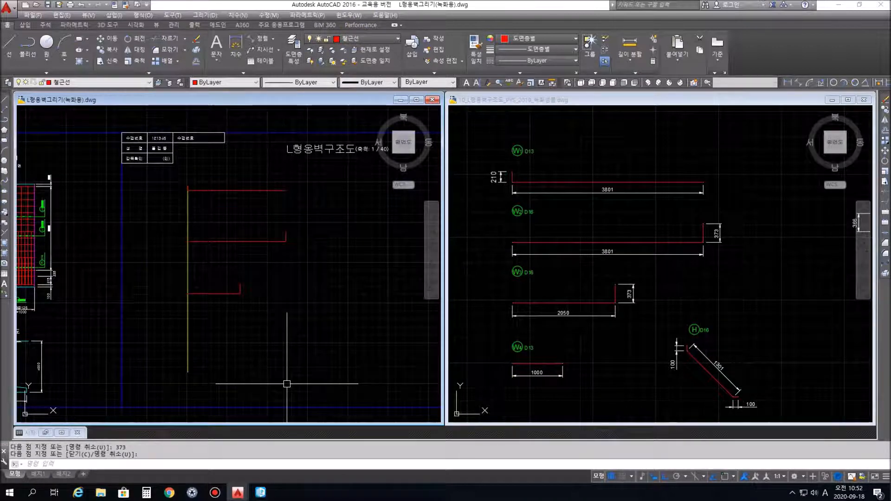
- Draw the W4 bar below W3 as a horizontal line 1000 long, starting at the guide line
key("space")
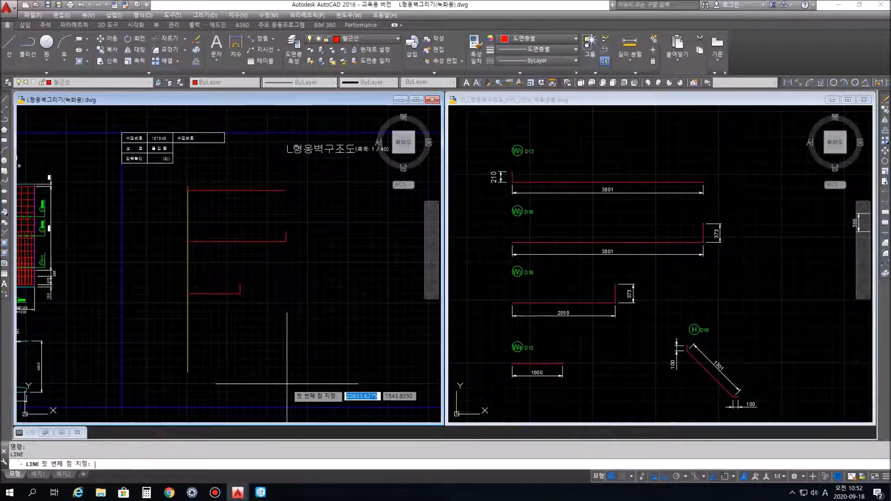
left_click(187, 344)
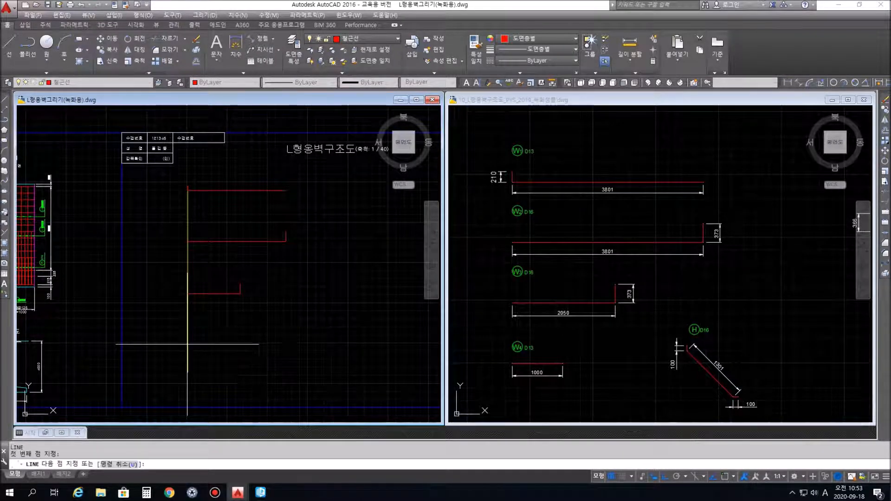
type("100")
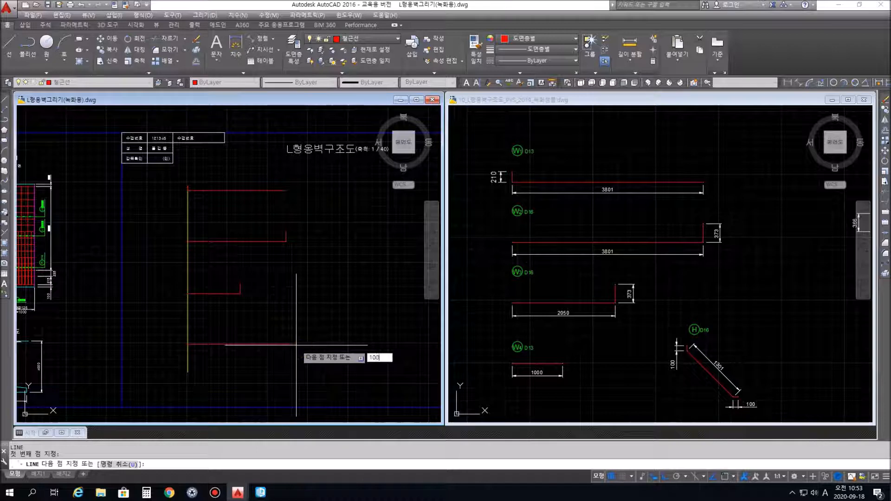
type("0")
key("Return")
key("Return")
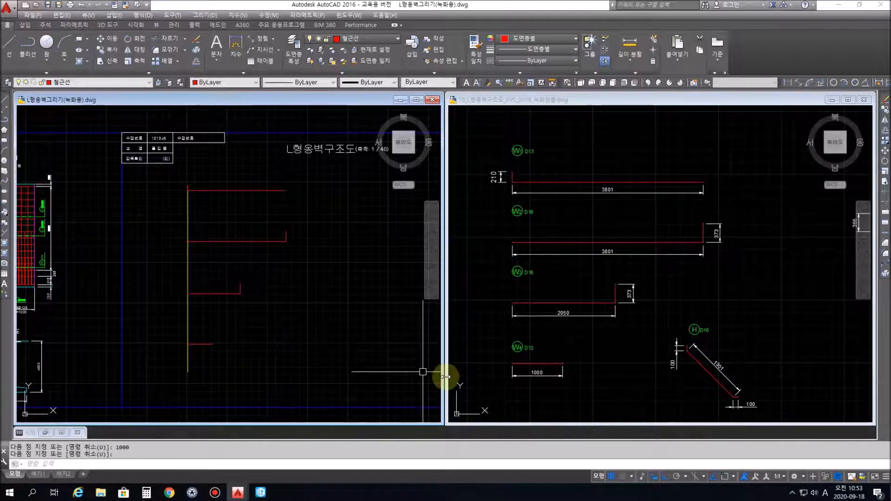
- Examine the F1 to F3 and S1, S2 bar details in the reference drawing and the free space in the copied border
left_click(756, 306)
scroll(799, 318, "down", 1)
mouse_move(808, 329)
middle_mouse_down()
mouse_move(664, 307)
mouse_move(664, 292)
middle_mouse_up()
scroll(664, 293, "down", 1)
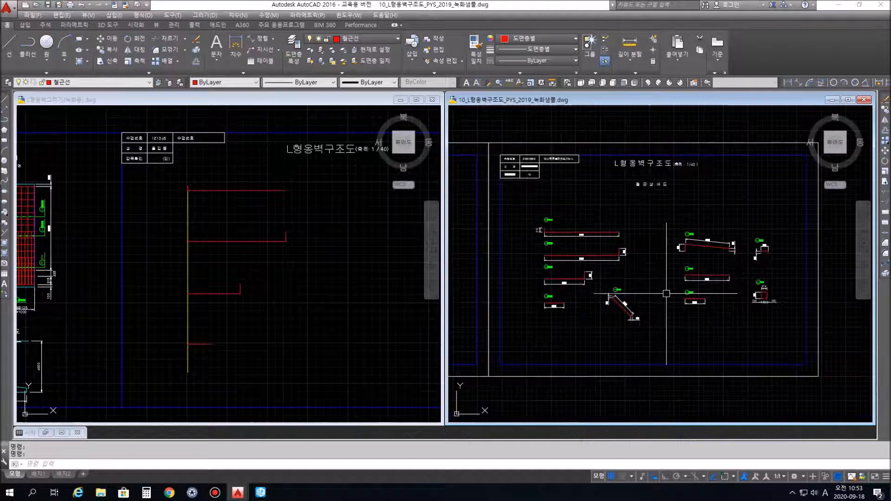
scroll(740, 283, "up", 2)
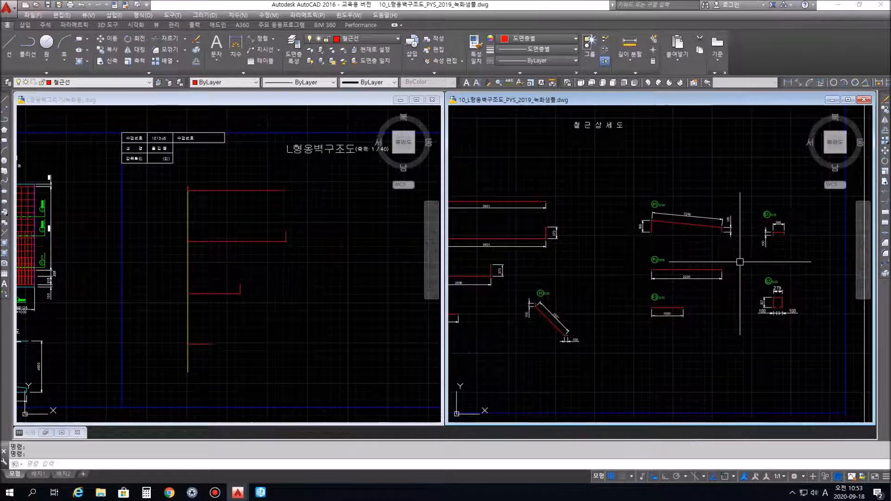
scroll(656, 226, "up", 2)
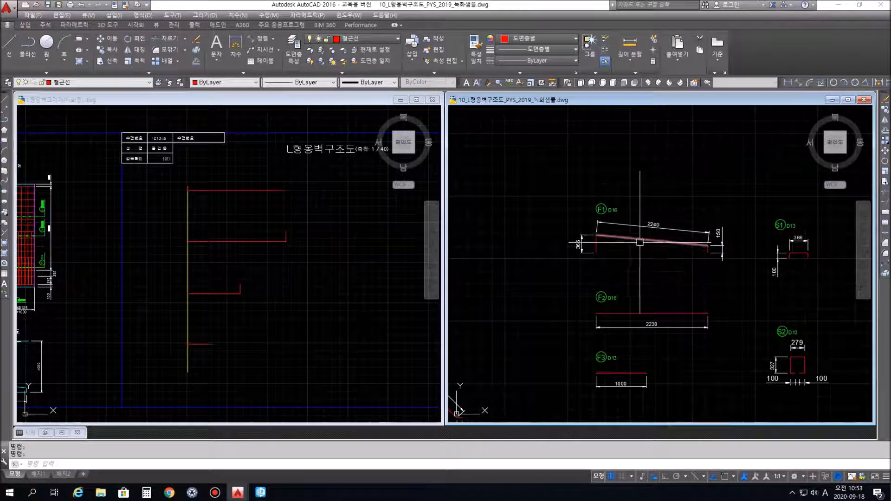
left_click(299, 99)
scroll(319, 215, "down", 4)
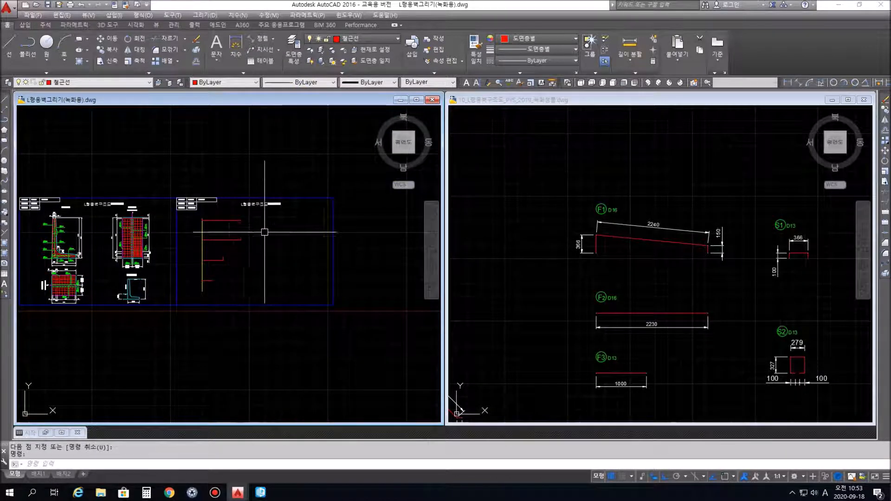
scroll(270, 228, "up", 3)
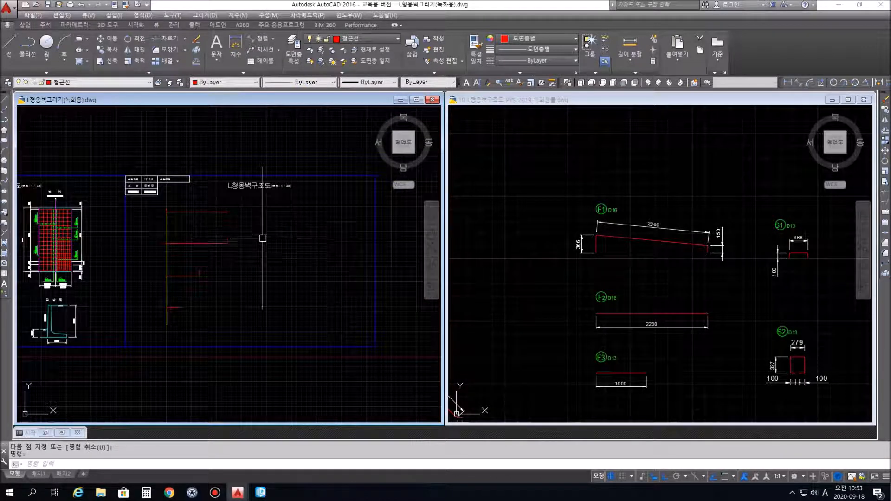
middle_click_drag(264, 243, 252, 245)
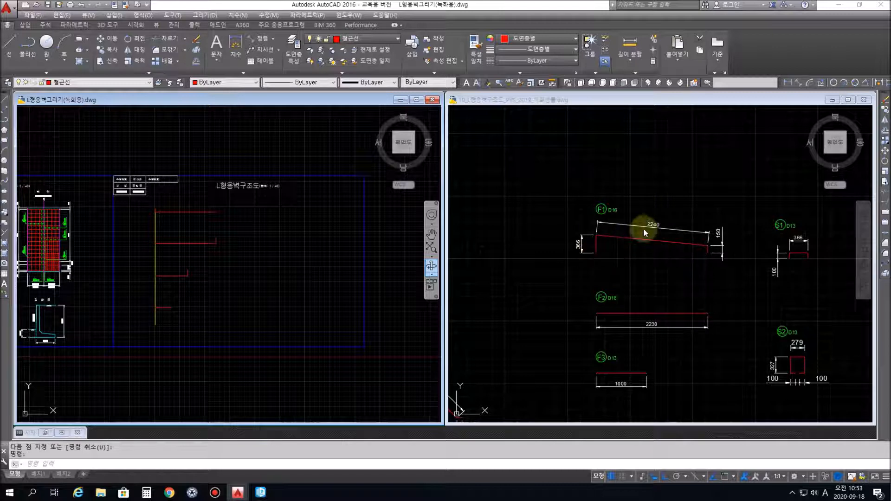
- Copy the sloped F1 bar with its vertical ends from the footing of the section view to the clipboard
middle_click_drag(90, 281, 334, 275)
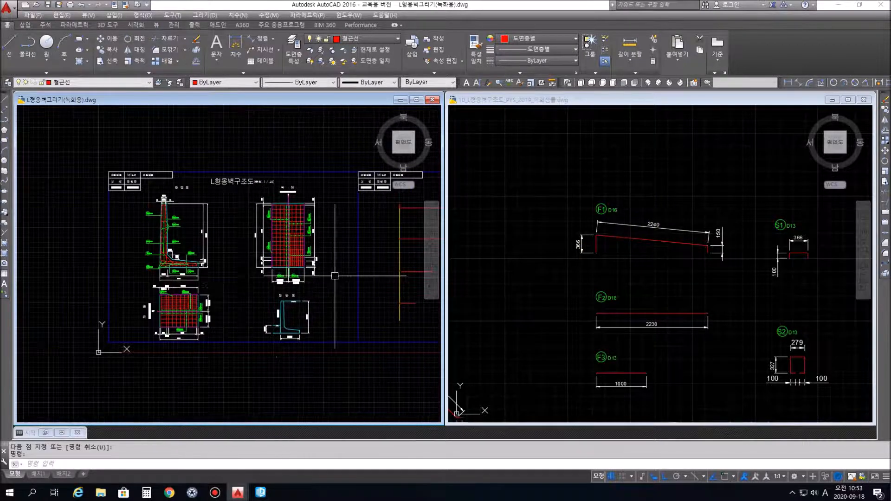
scroll(172, 274, "up", 8)
mouse_move(257, 263)
middle_mouse_down()
mouse_move(245, 292)
mouse_move(260, 306)
middle_mouse_up()
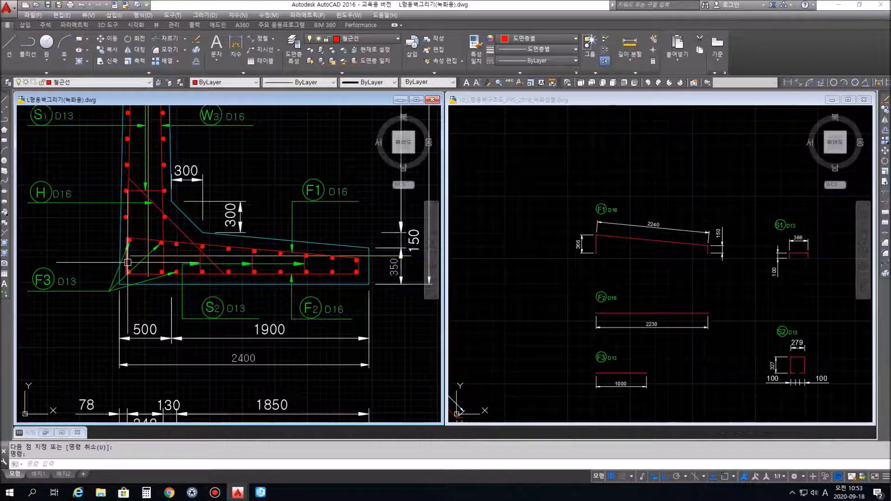
left_click(328, 255)
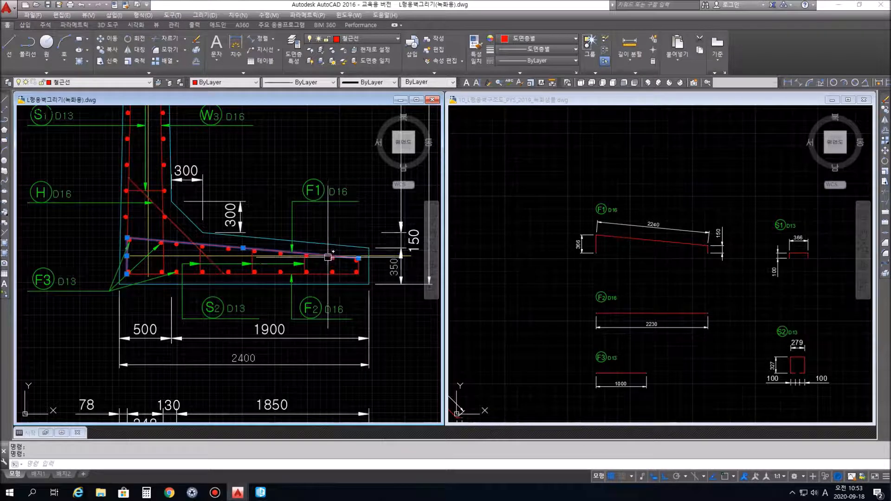
left_click(358, 267)
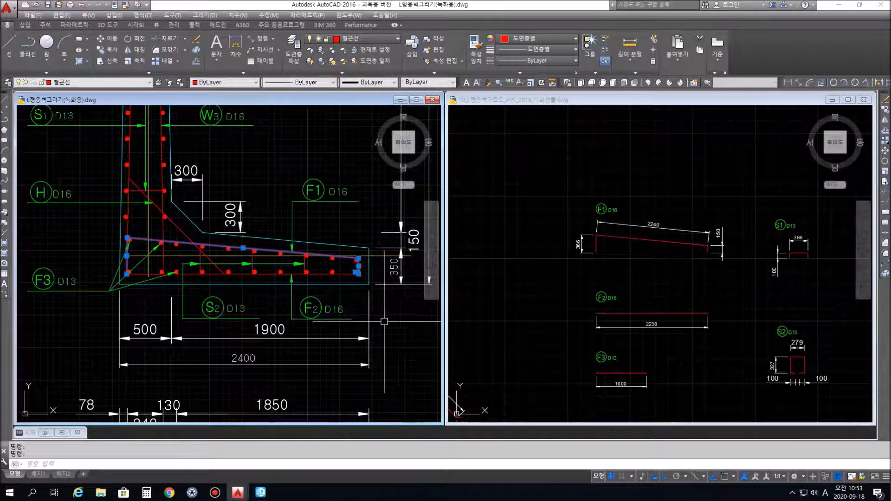
scroll(362, 267, "up", 5)
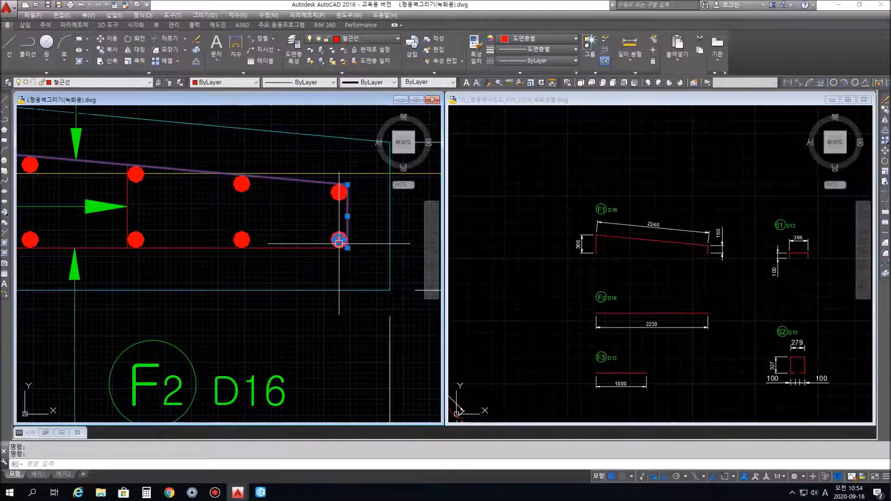
scroll(369, 245, "down", 3)
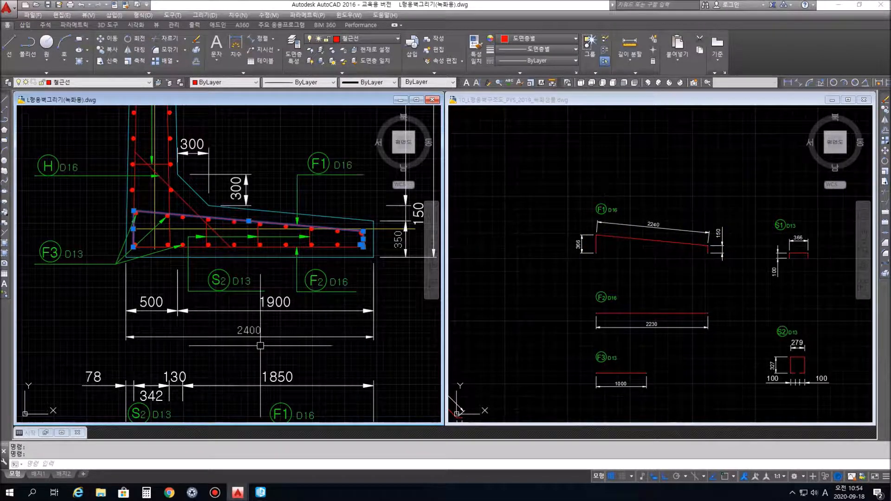
key("ctrl+c")
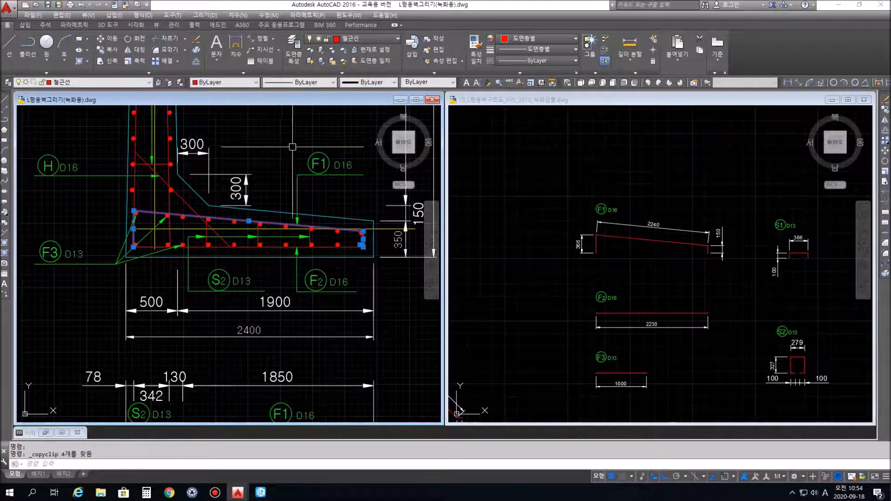
- Paste the copied F1 bar inside the copied border, to the right of the W1 and W2 bars
scroll(287, 309, "down", 2)
middle_click_drag(346, 310, 56, 310)
middle_click_drag(248, 309, 23, 310)
middle_click_drag(312, 314, 30, 312)
scroll(312, 306, "down", 2)
key("ctrl+v")
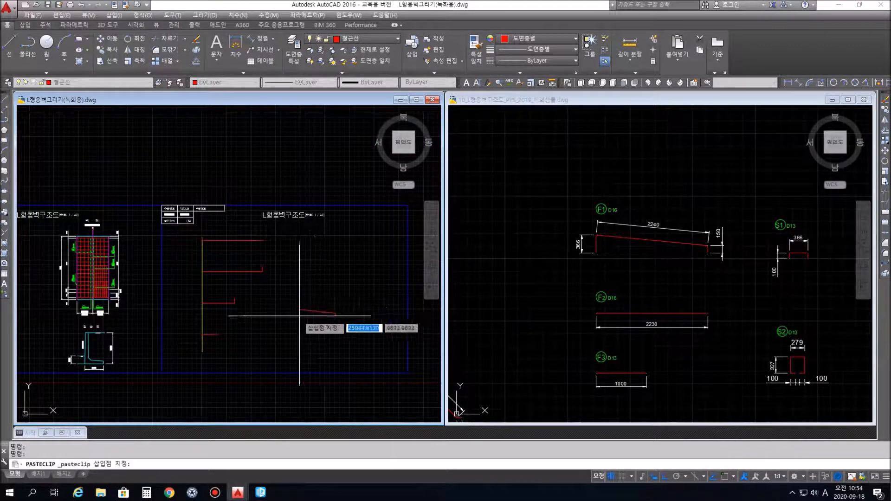
left_click(310, 259)
scroll(310, 262, "up", 10)
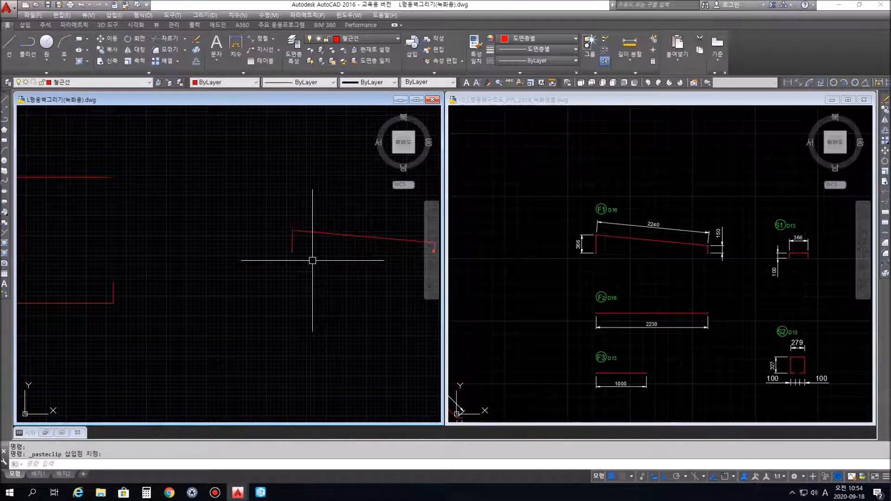
- Erase the round rebar dot beside the short vertical end of the pasted F1 bar
scroll(311, 258, "up", 2)
middle_click_drag(300, 261, 228, 281)
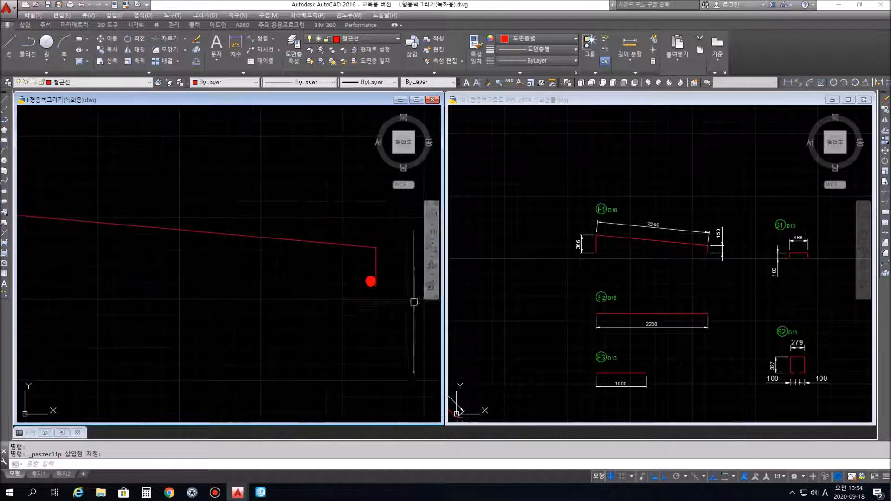
key("Delete")
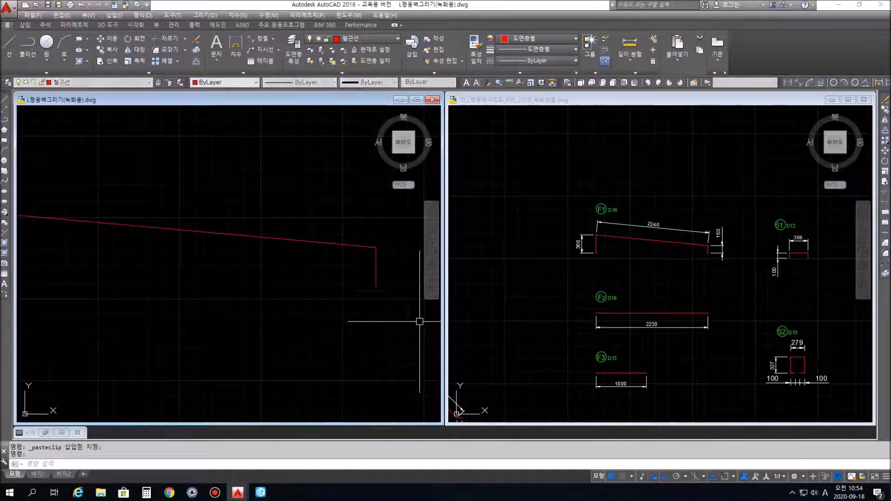
scroll(200, 283, "down", 3)
middle_click_drag(189, 284, 253, 284)
scroll(253, 283, "down", 1)
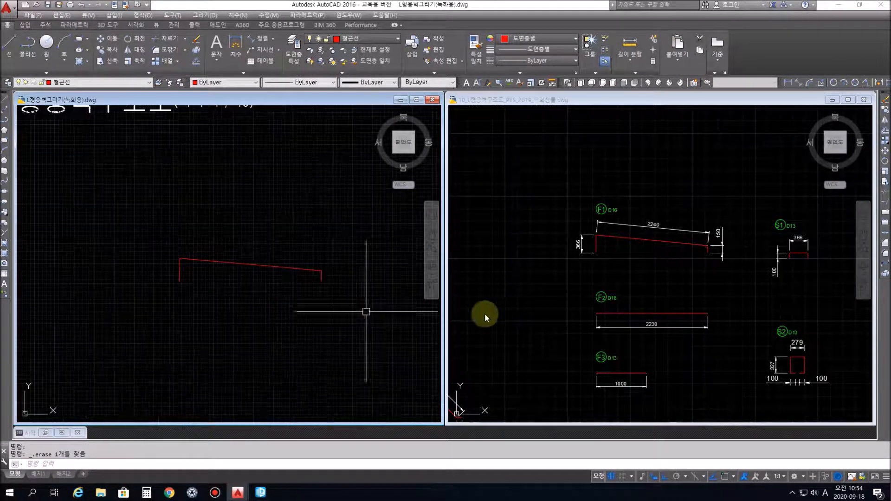
- Check the F1 dimensions in the reference drawing and measure the pasted bar's left vertical end with Lengthen
left_click(589, 253)
scroll(589, 253, "up", 4)
scroll(589, 253, "down", 3)
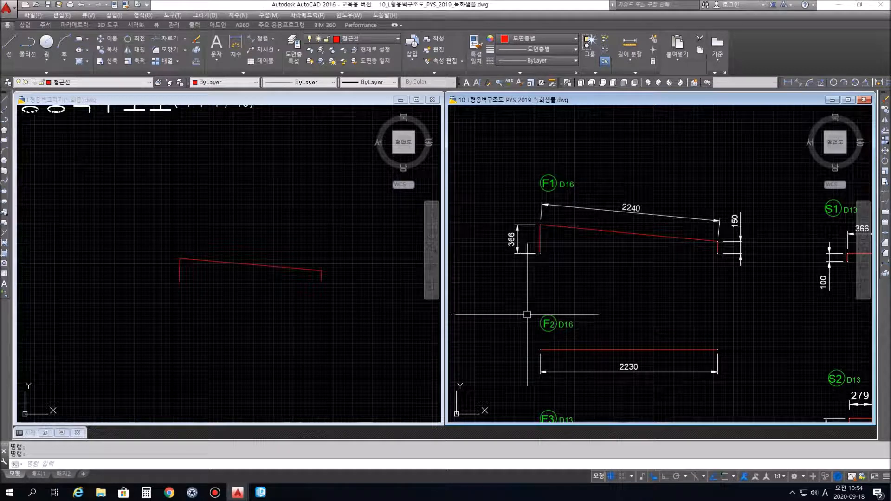
left_click(179, 274)
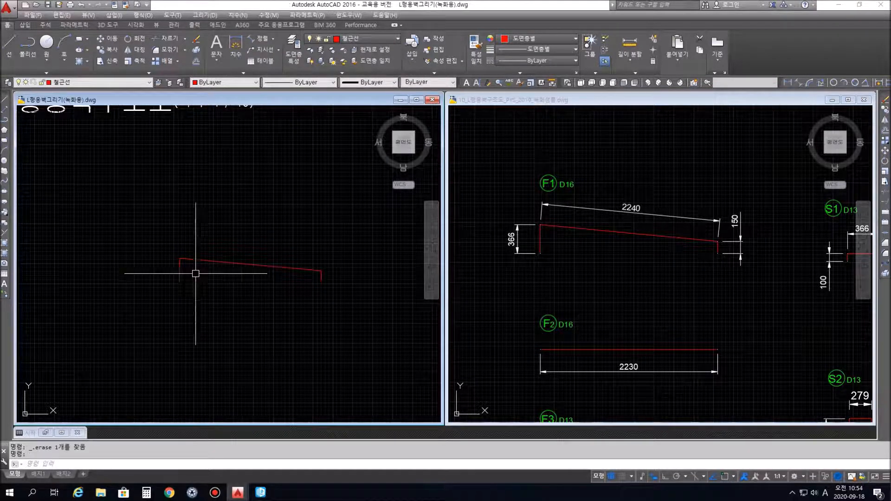
scroll(195, 274, "up", 5)
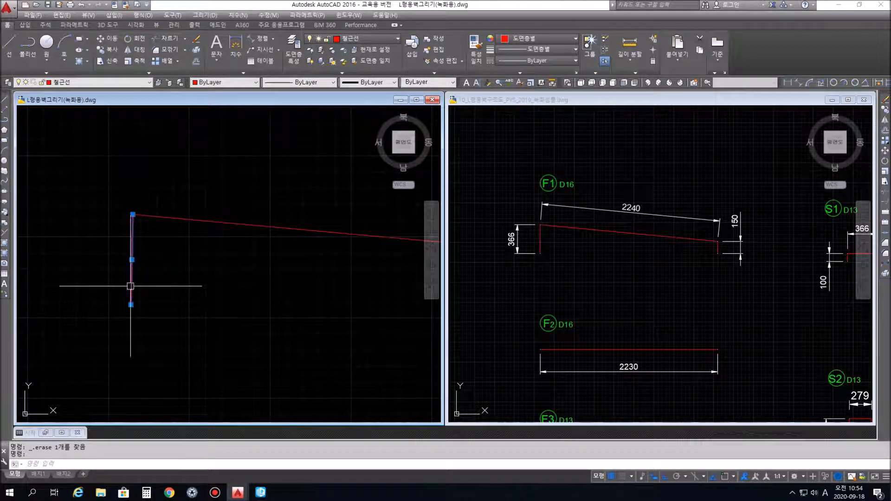
scroll(316, 299, "down", 2)
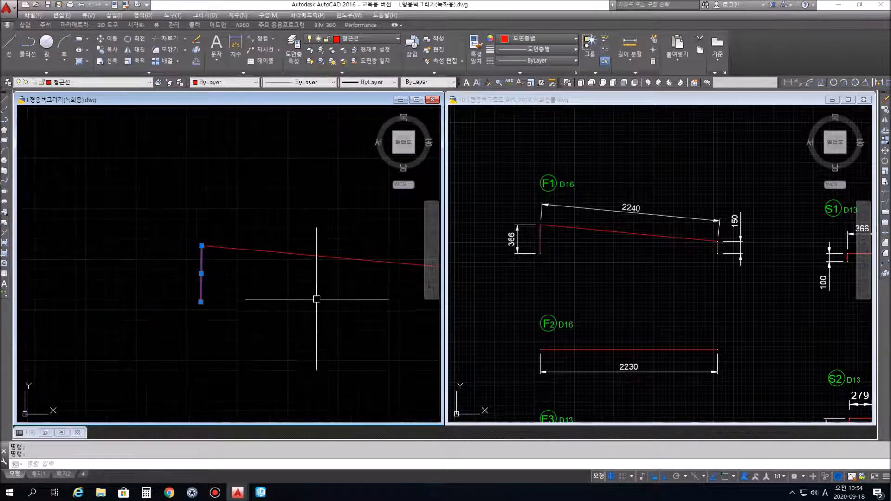
middle_click_drag(315, 307, 213, 258)
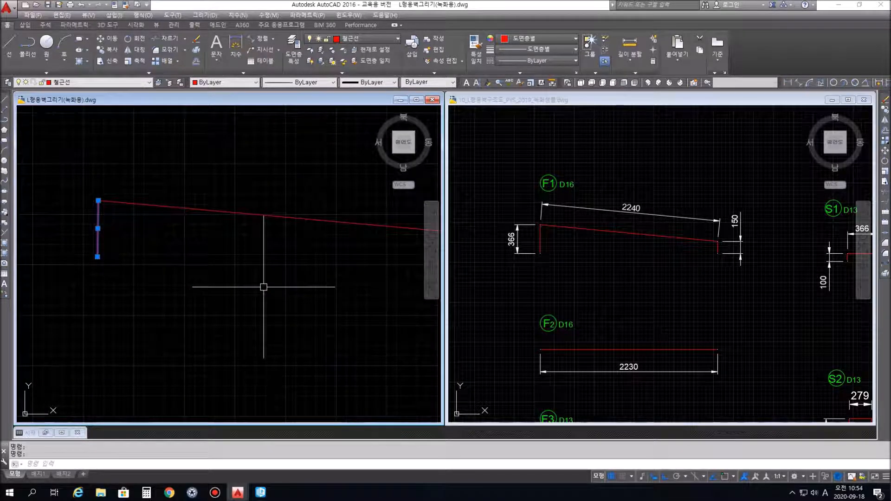
type("len")
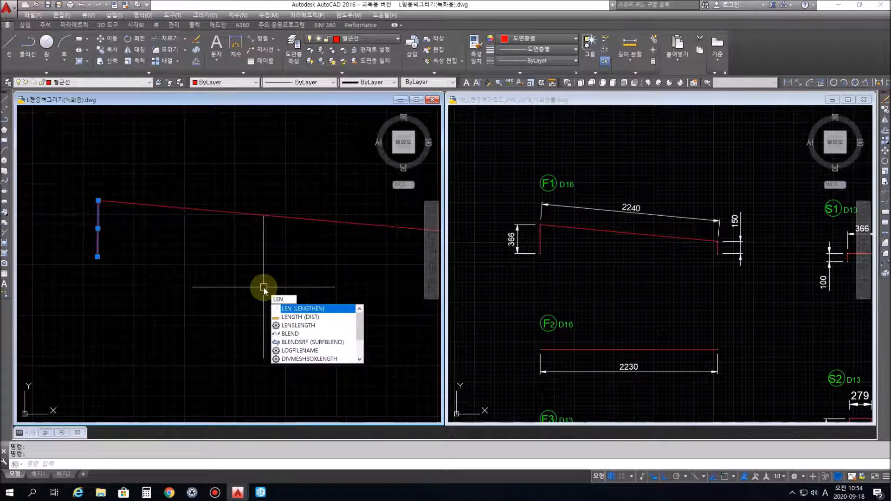
key("Return")
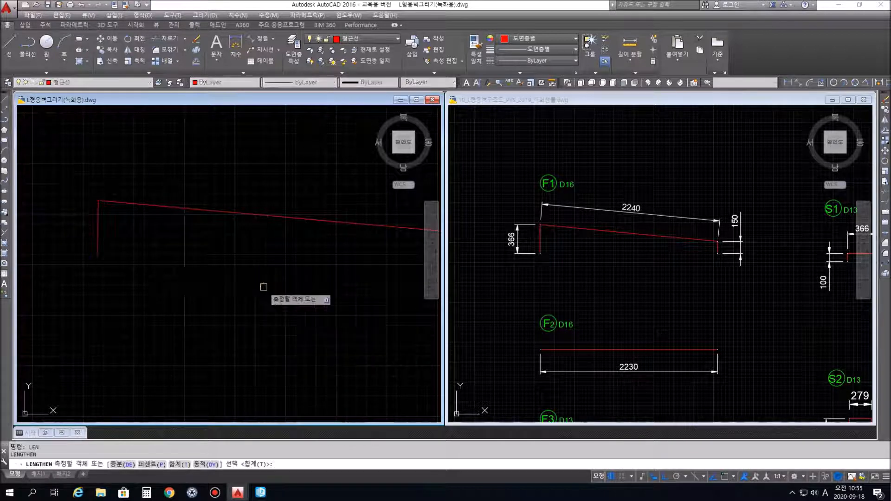
left_click(97, 228)
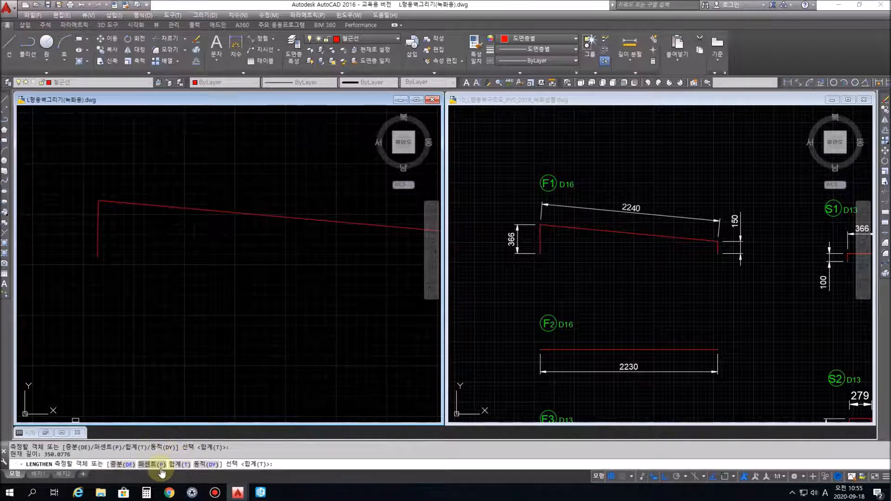
- Set the total length of the F1 bar's left vertical end to 366, extending it at its lower end
left_click(185, 465)
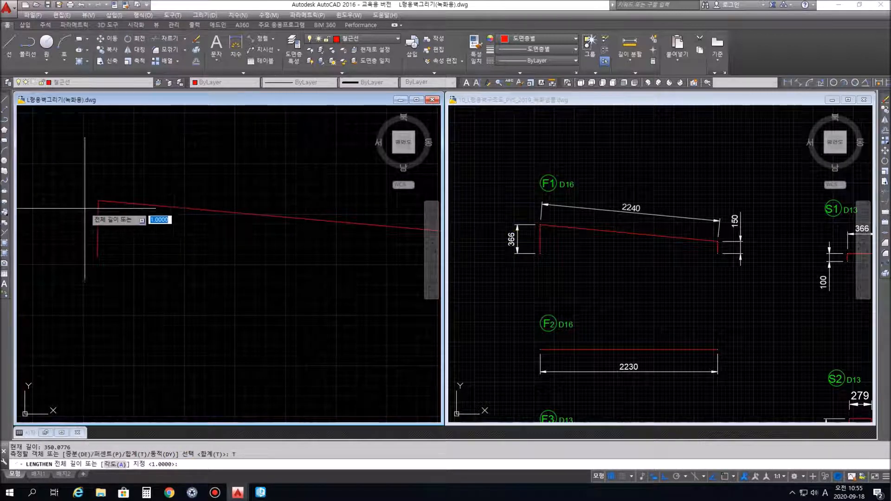
type("366")
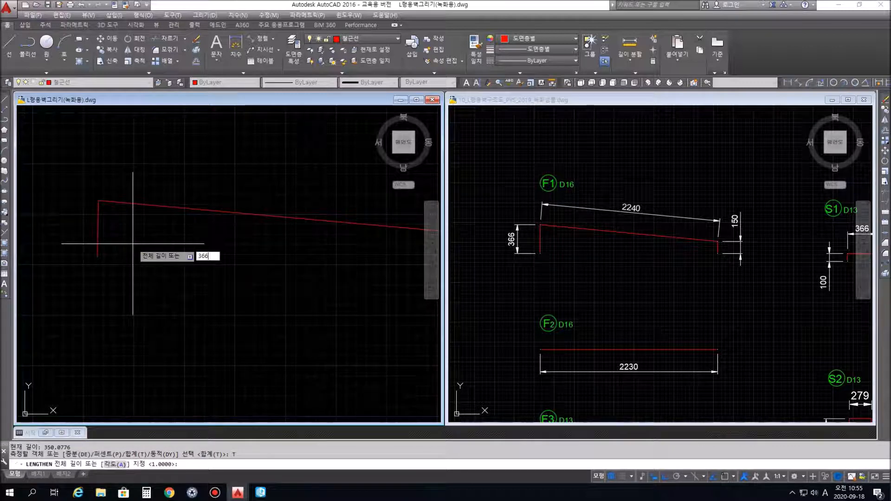
key("Return")
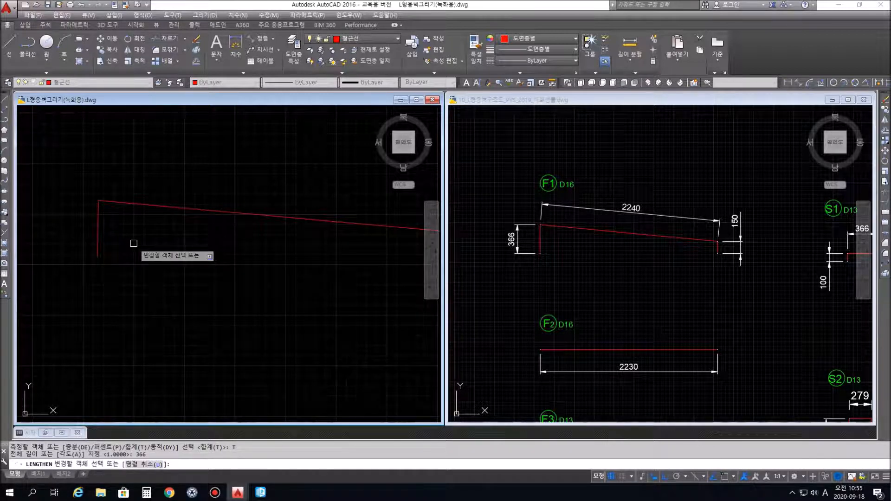
left_click(97, 248)
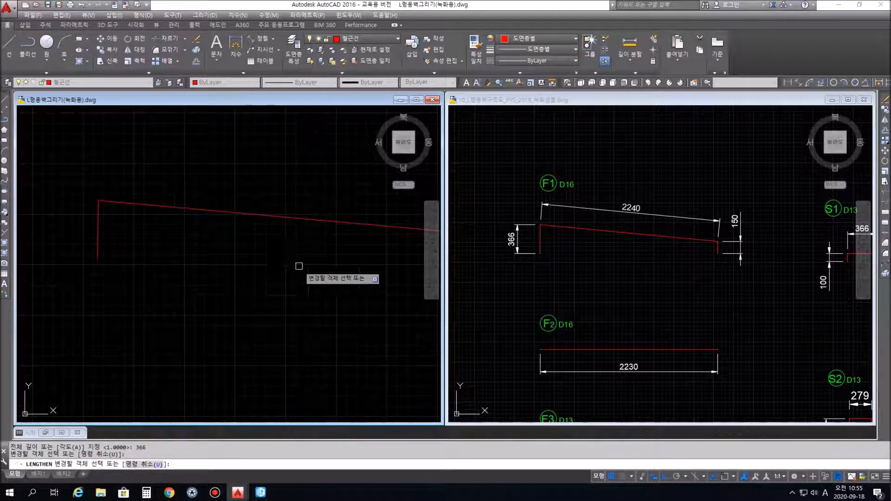
scroll(300, 266, "down", 3)
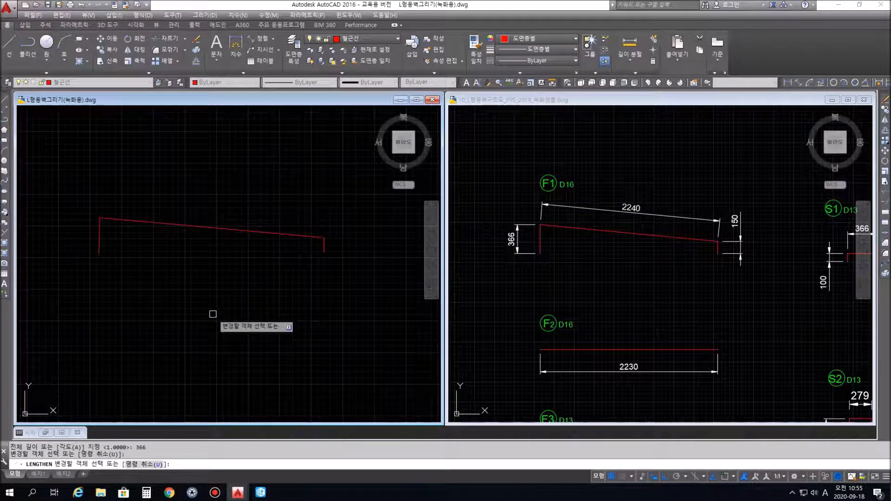
key("Escape")
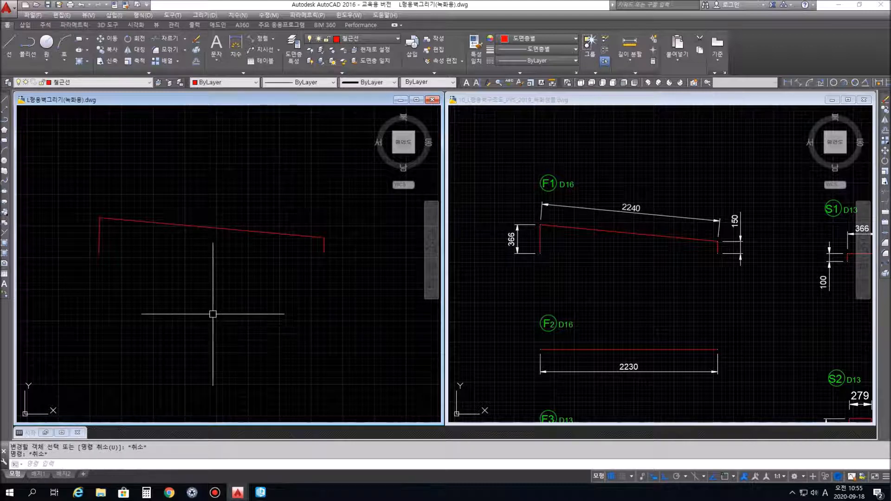
- Lengthen the sloped part of the F1 bar to a total of 2240, extending it at its right end
type("len")
key("Return")
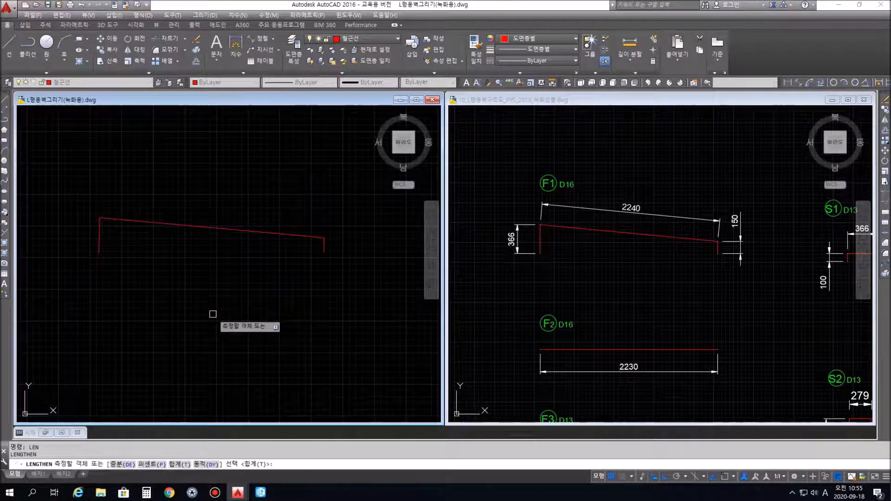
left_click(225, 228)
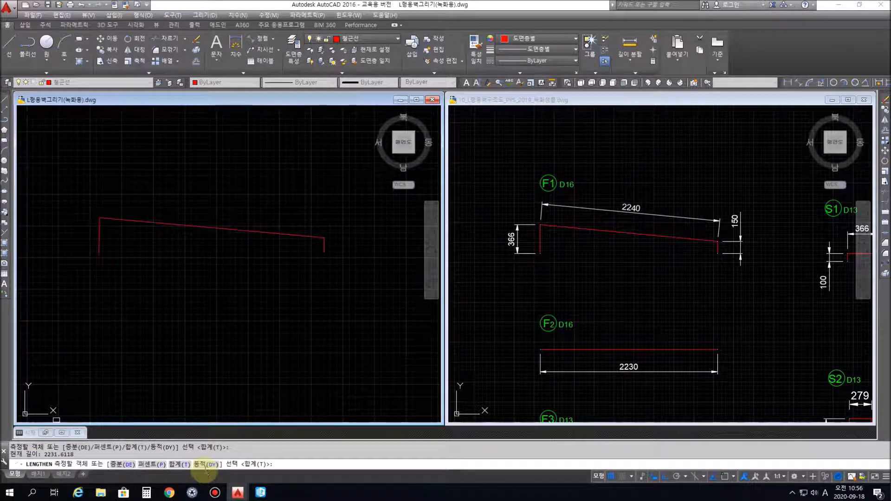
left_click(186, 464)
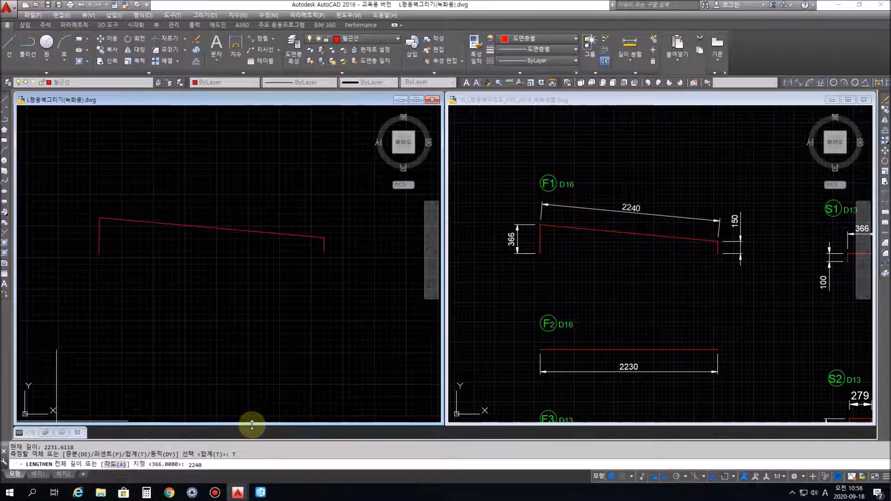
key("Return")
scroll(321, 268, "up", 4)
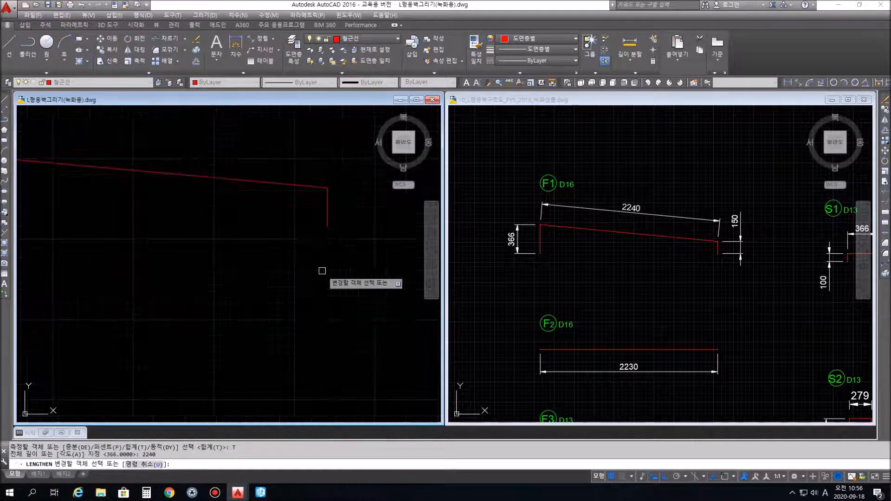
left_click(312, 185)
scroll(325, 188, "up", 3)
scroll(330, 186, "up", 5)
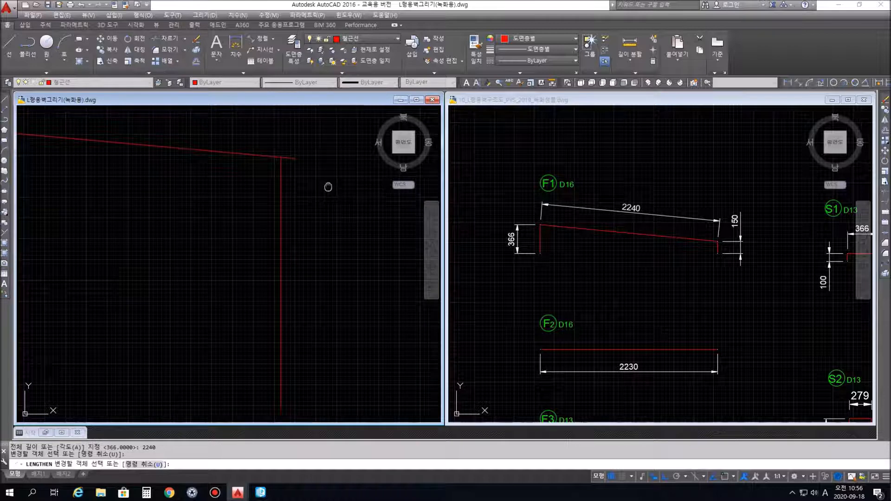
scroll(326, 226, "down", 2)
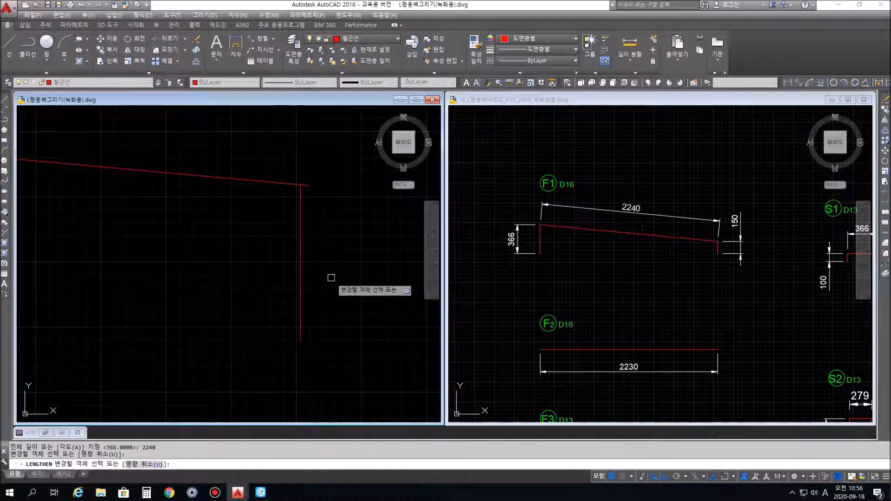
key("Escape")
key("Escape")
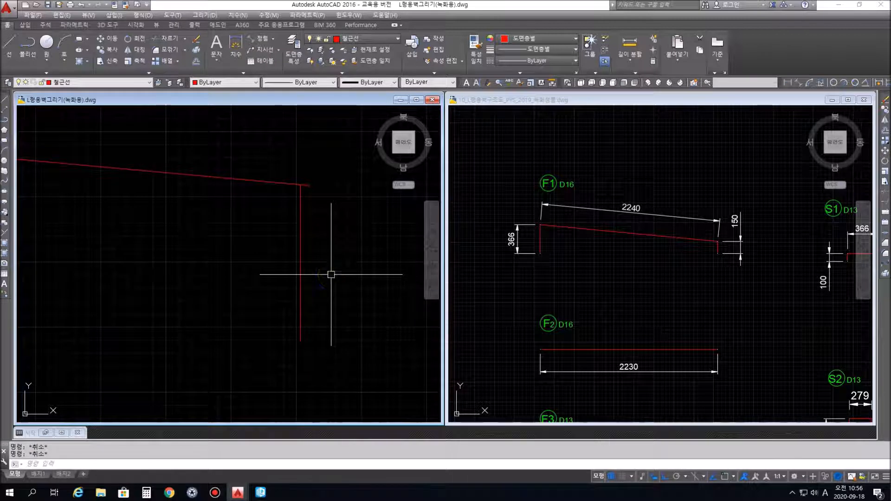
- Turn on object snap and move the right vertical piece of F1 from its upper endpoint to the sloped bar's end
type("m")
key("Return")
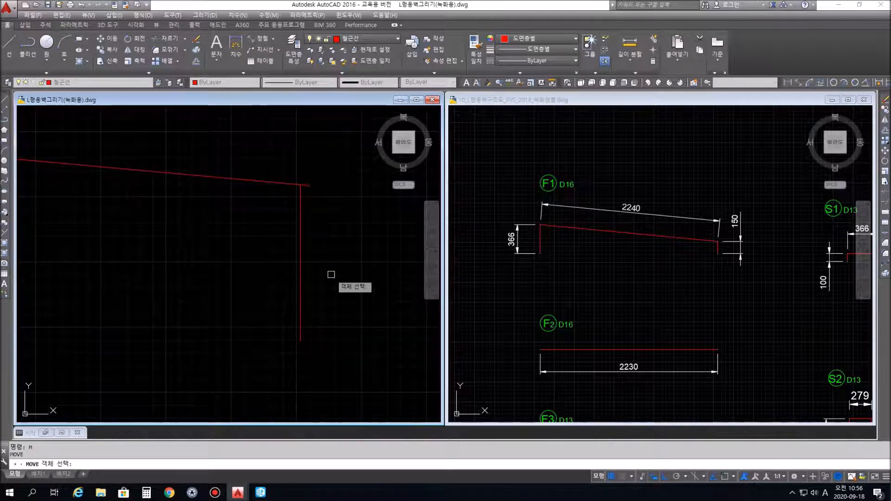
left_click(301, 243)
key("Return")
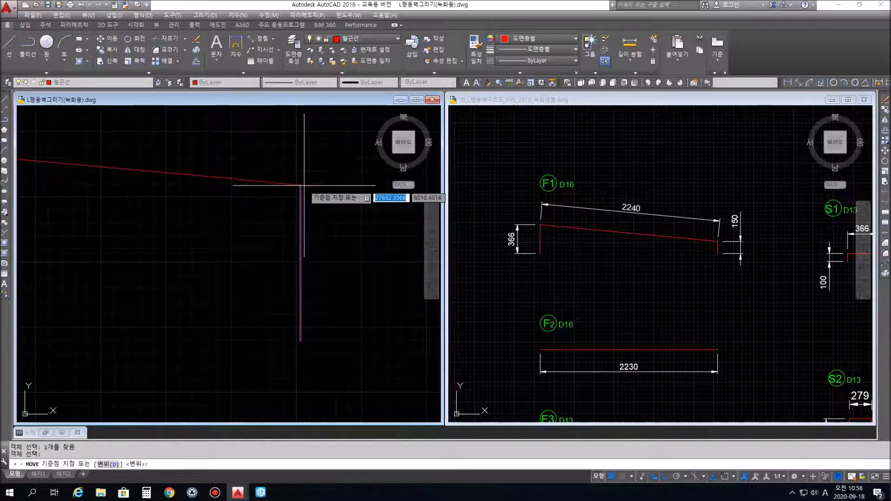
left_click(697, 479)
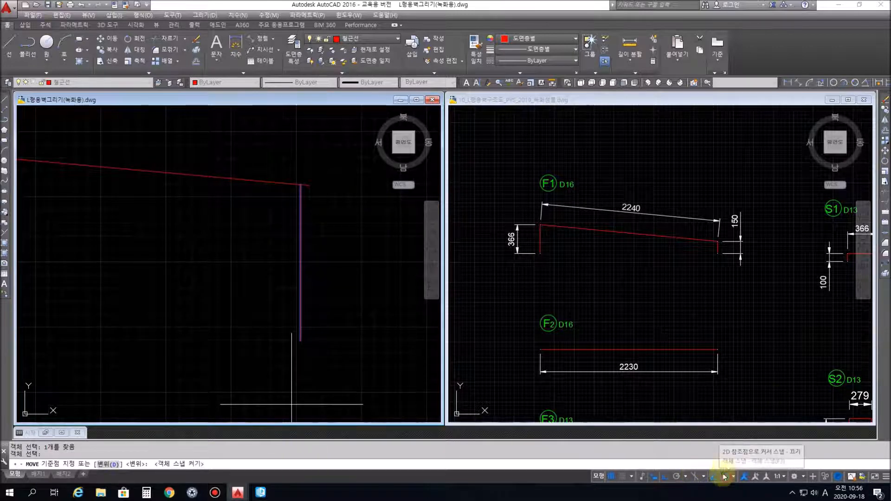
left_click(301, 184)
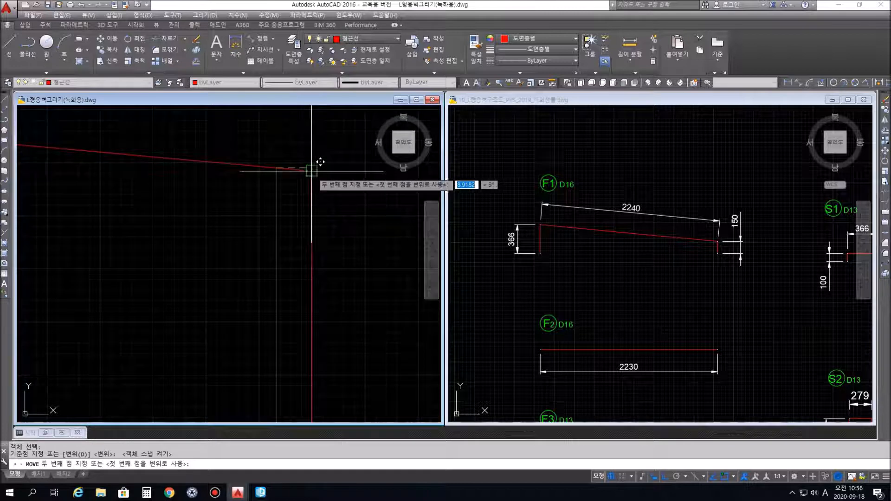
left_click(311, 171)
scroll(349, 279, "down", 3)
middle_click_drag(374, 348, 288, 260)
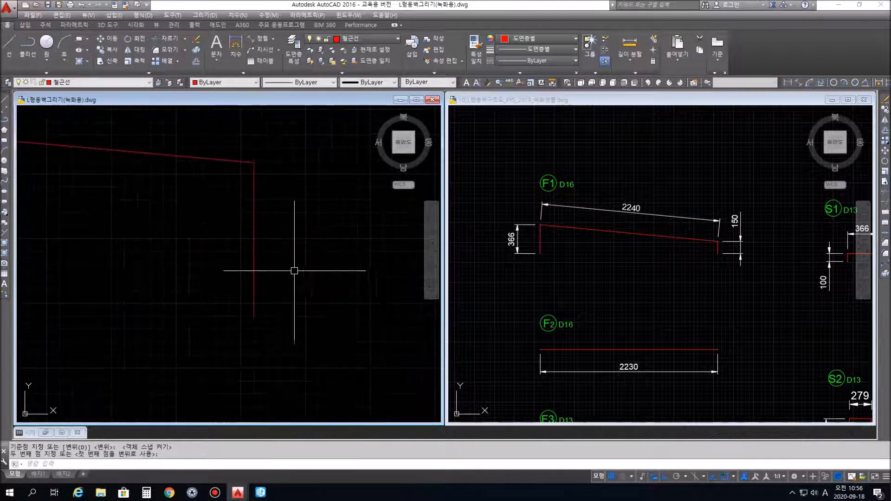
key("Escape")
key("Escape")
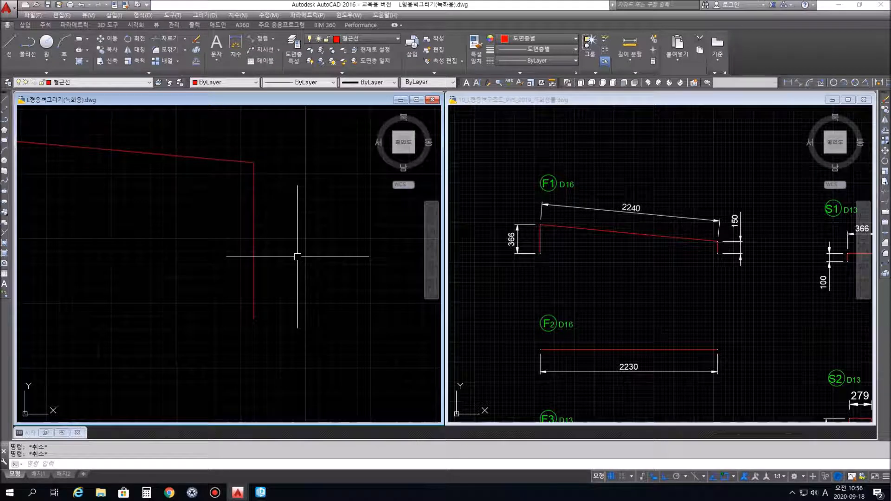
- Measure the length of the F1 bar's right vertical end with Lengthen
key("BackSpace")
key("BackSpace")
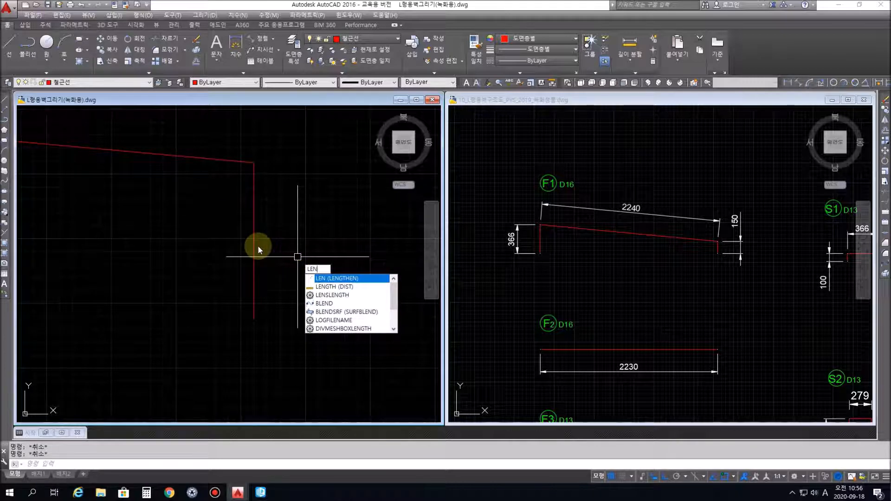
key("Return")
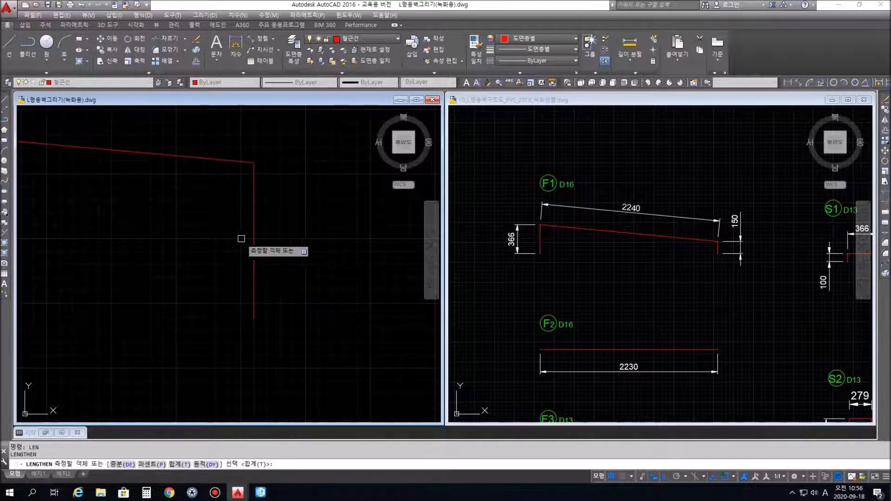
left_click(253, 235)
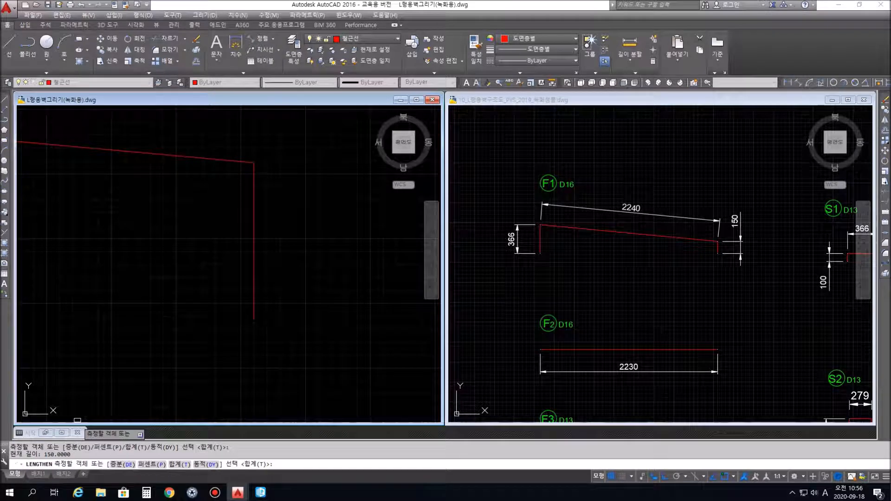
key("Escape")
- Compare the F1 bar with the reference detail and examine the free space below it in the copied border
middle_click_drag(241, 203, 316, 264)
scroll(314, 266, "down", 3)
scroll(218, 317, "down", 2)
middle_click_drag(189, 317, 269, 274)
left_click(542, 260)
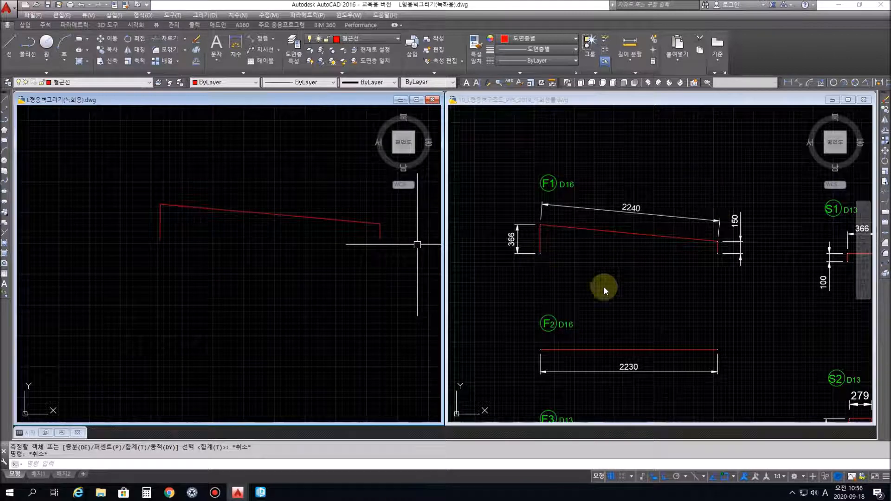
scroll(289, 297, "down", 2)
middle_click_drag(303, 336, 306, 250)
scroll(350, 264, "down", 1)
middle_click_drag(398, 299, 365, 298)
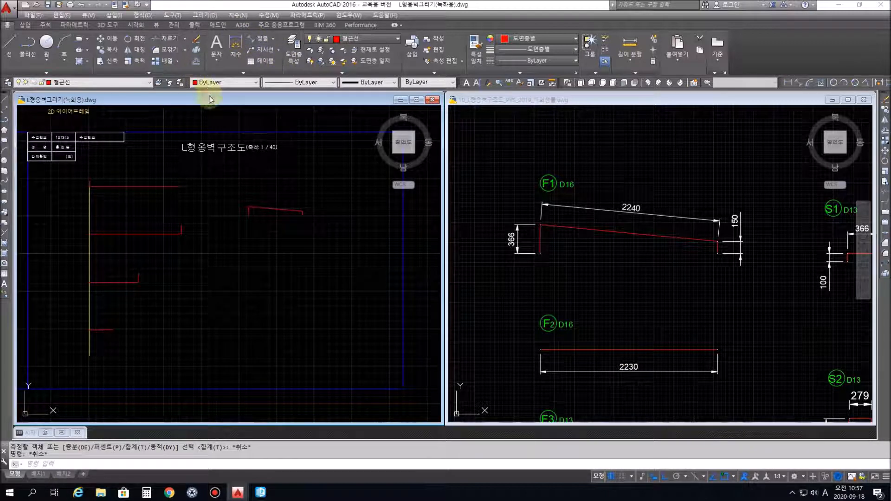
- Draw the F2 bar as a 2230 horizontal line below F1, starting beneath F1's left end
type("l")
key("Return")
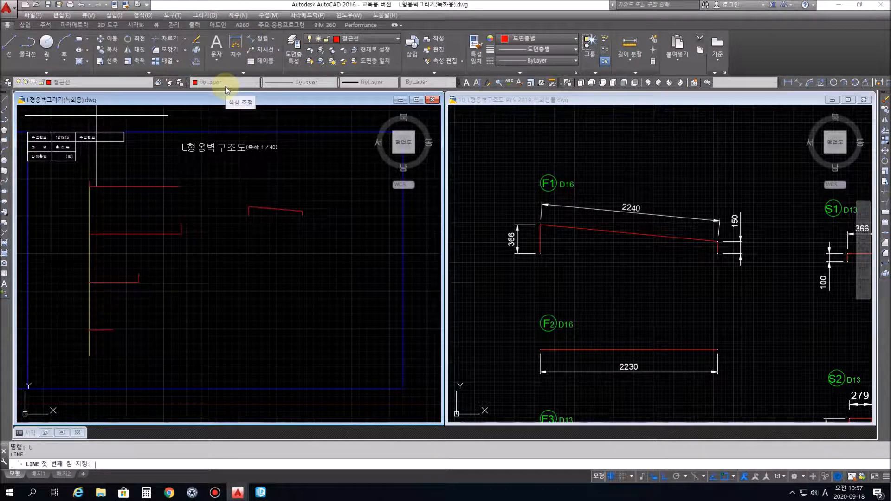
left_click(248, 268)
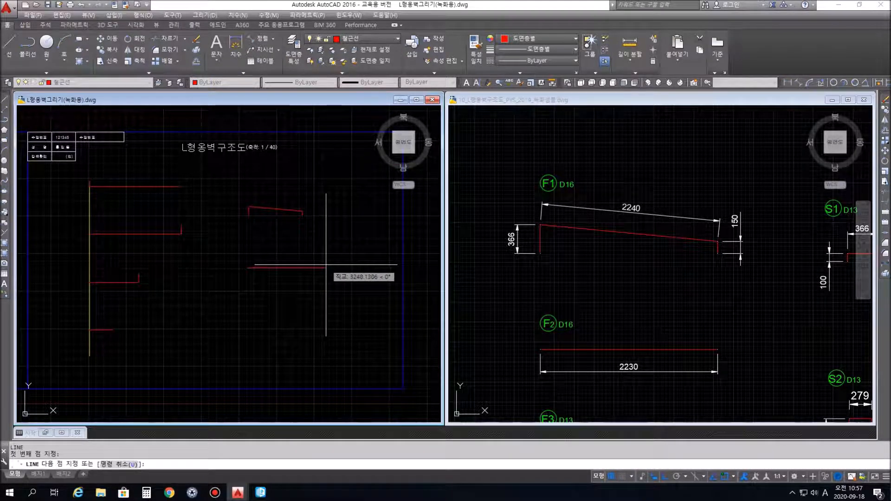
type("2230")
key("Return")
key("Return")
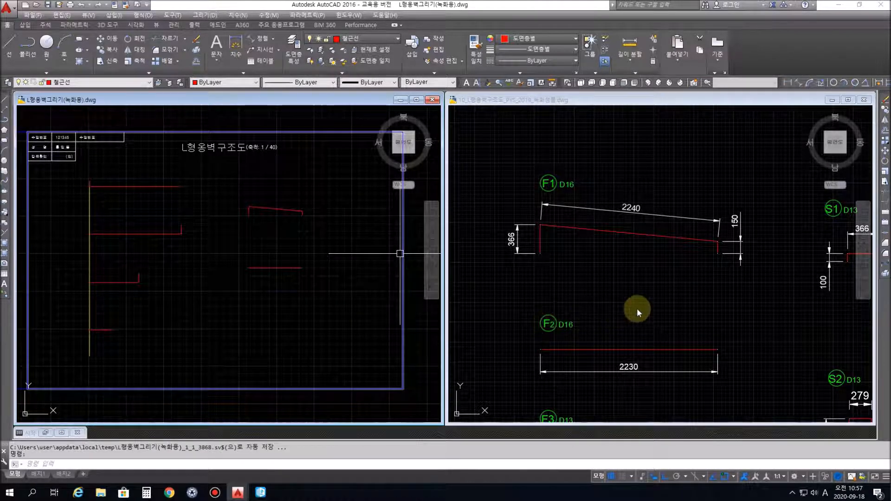
- Following the reference's F3 detail, draw the F3 bar as a 1000 horizontal line below F2, aligned with its left end
left_click(637, 308)
scroll(635, 292, "down", 3)
scroll(632, 269, "up", 4)
middle_click_drag(685, 269, 727, 258)
middle_click_drag(569, 289, 718, 284)
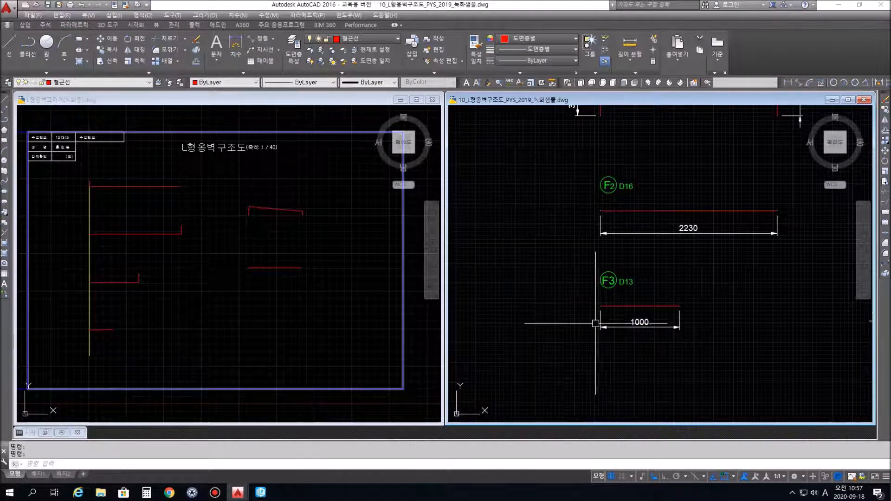
left_click(230, 332)
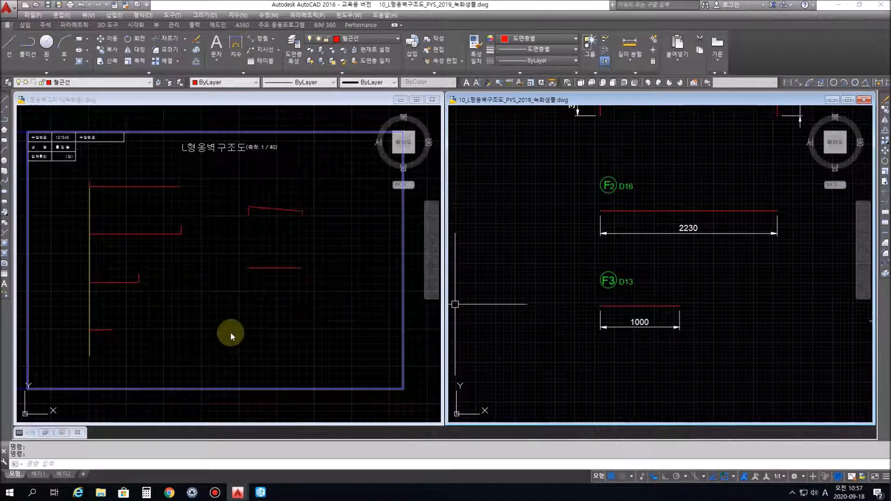
left_click(257, 111)
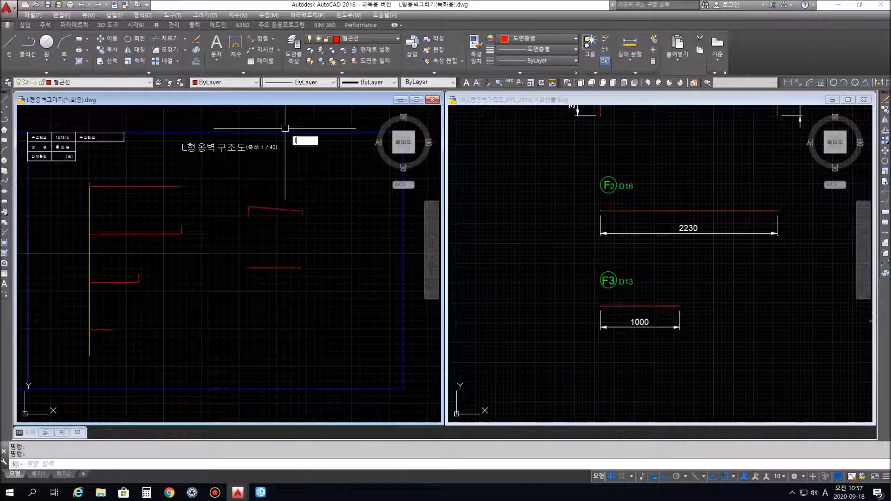
type("L")
key("Return")
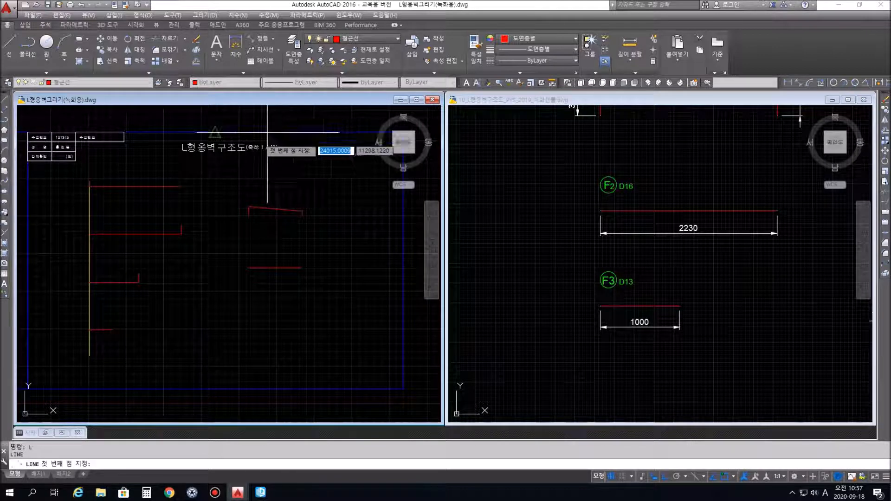
left_click(248, 329)
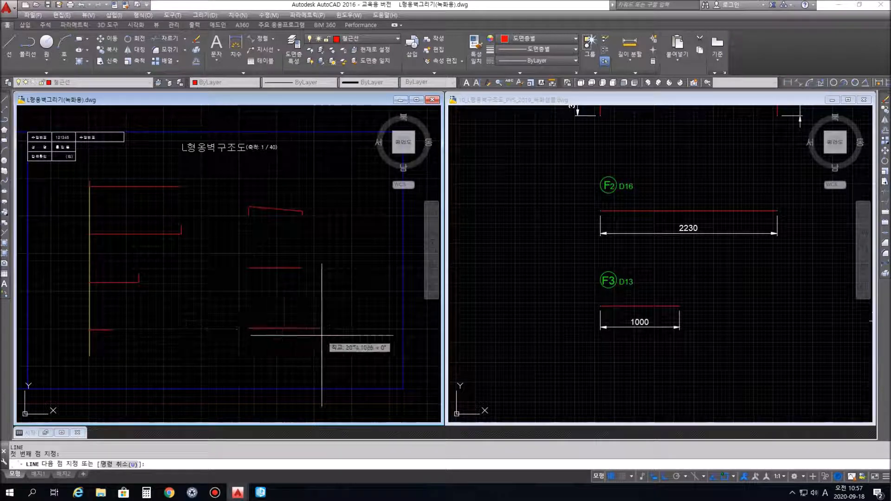
type("1000")
key("Return")
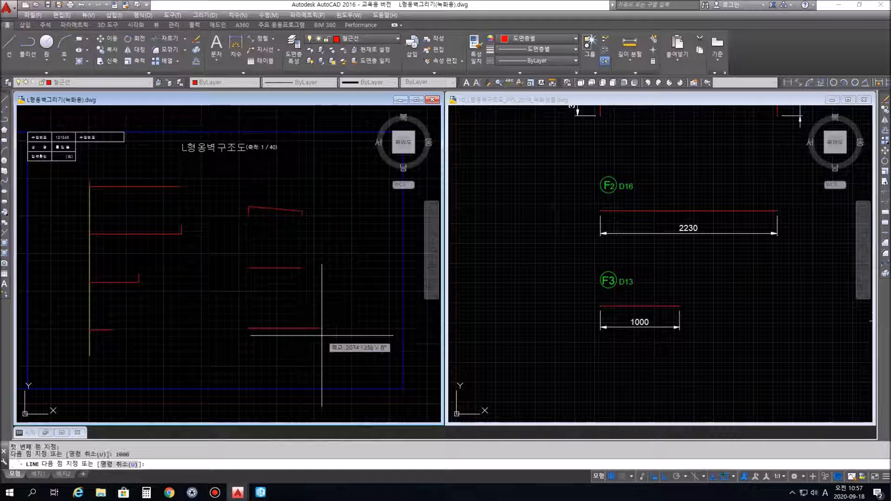
key("Return")
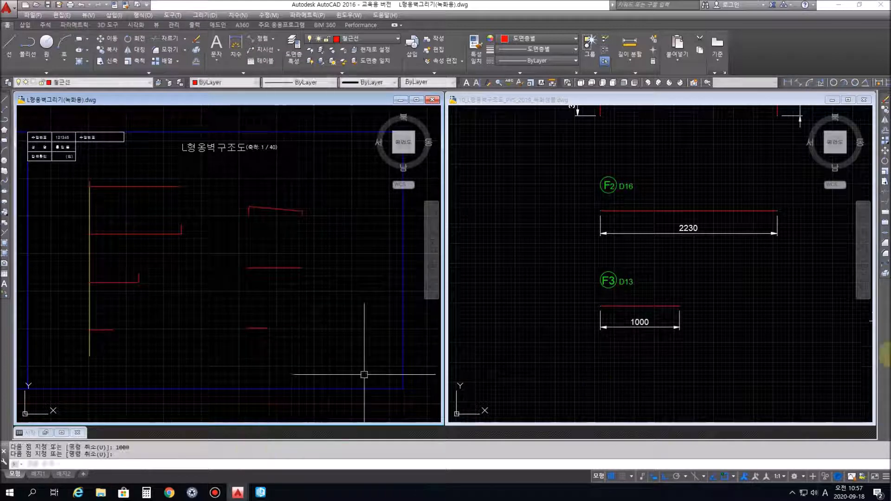
- Following the reference's S1 detail, draw the S1 bar right of F2 as a downward-open U, 366 wide with 100 legs
left_click(707, 276)
scroll(792, 288, "down", 2)
middle_click_drag(776, 289, 575, 294)
scroll(669, 307, "up", 1)
scroll(676, 304, "up", 2)
mouse_move(694, 251)
middle_mouse_down()
mouse_move(706, 326)
mouse_move(709, 304)
middle_mouse_up()
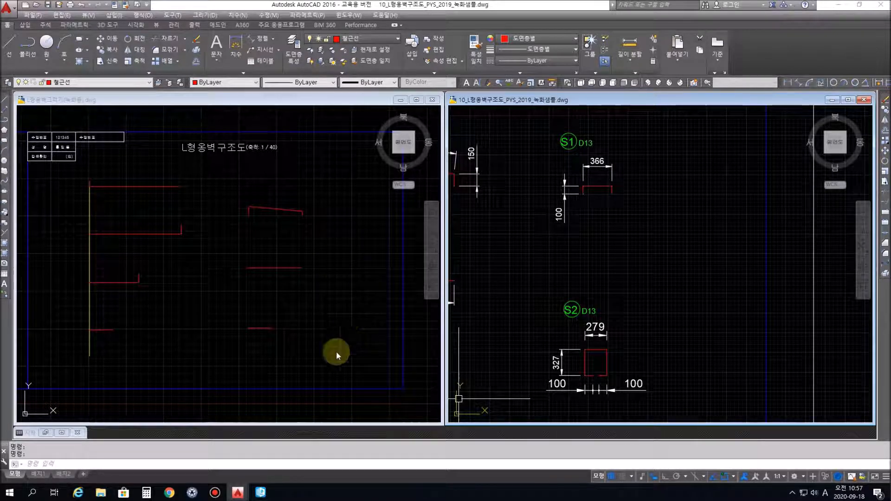
left_click(257, 128)
type("l")
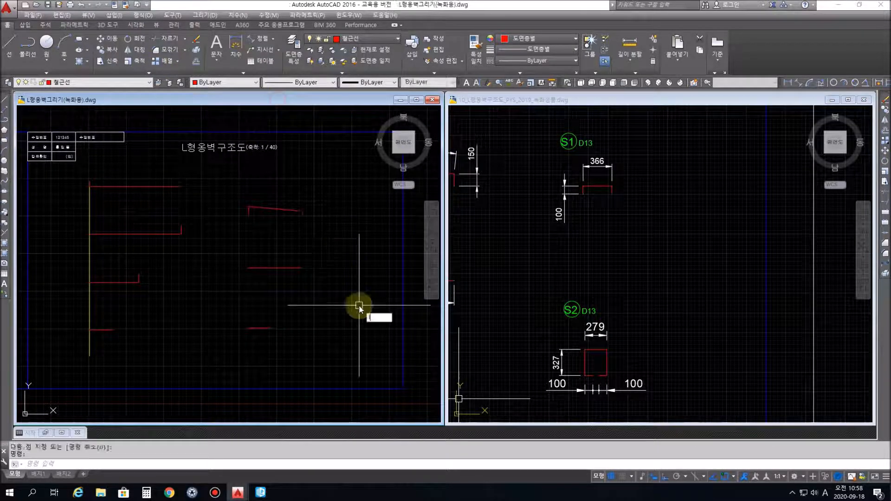
key("Return")
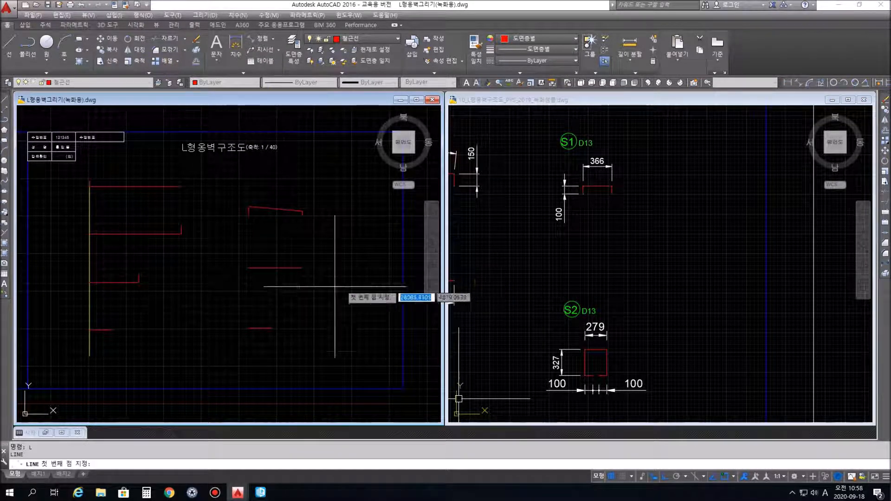
left_click(331, 262)
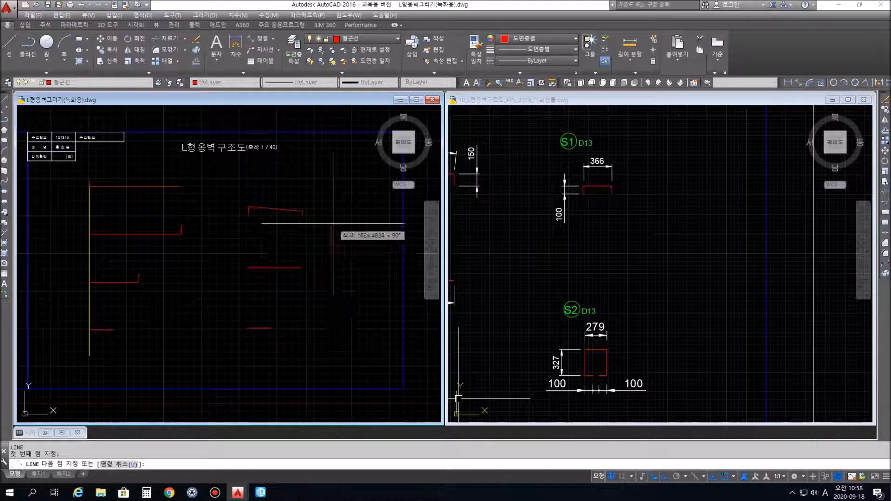
type("100")
key("Return")
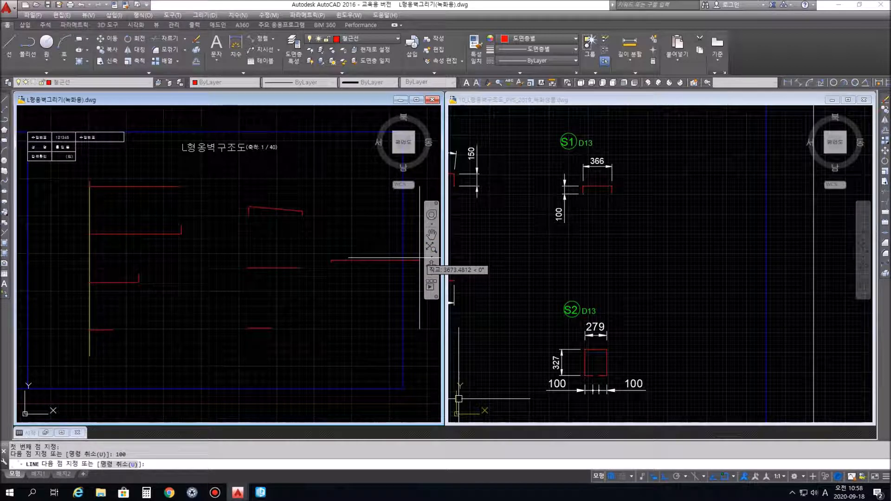
type("366")
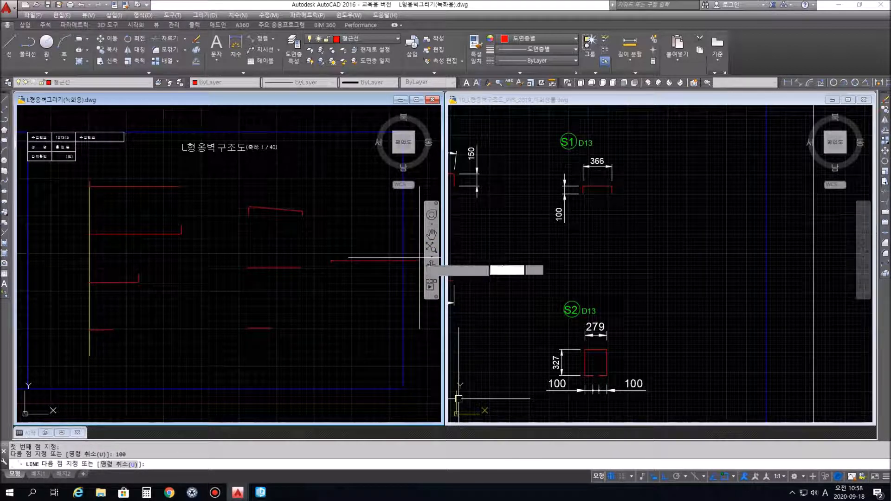
key("Return")
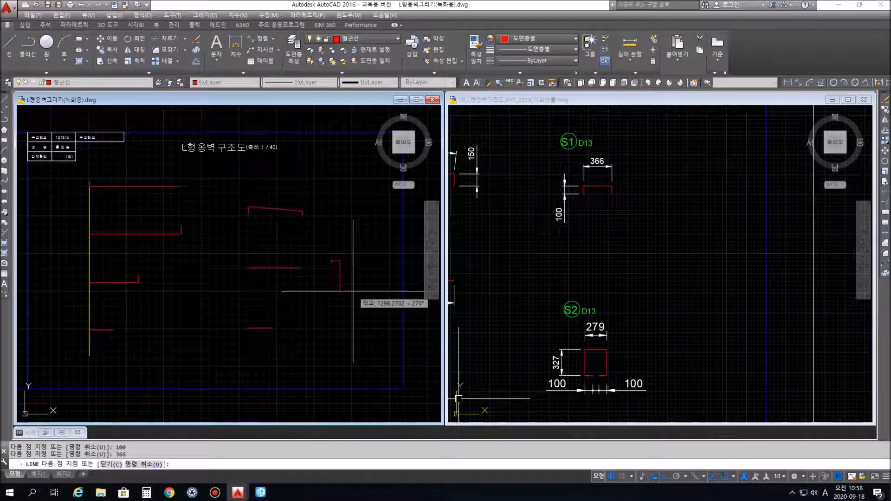
type("100")
key("Return")
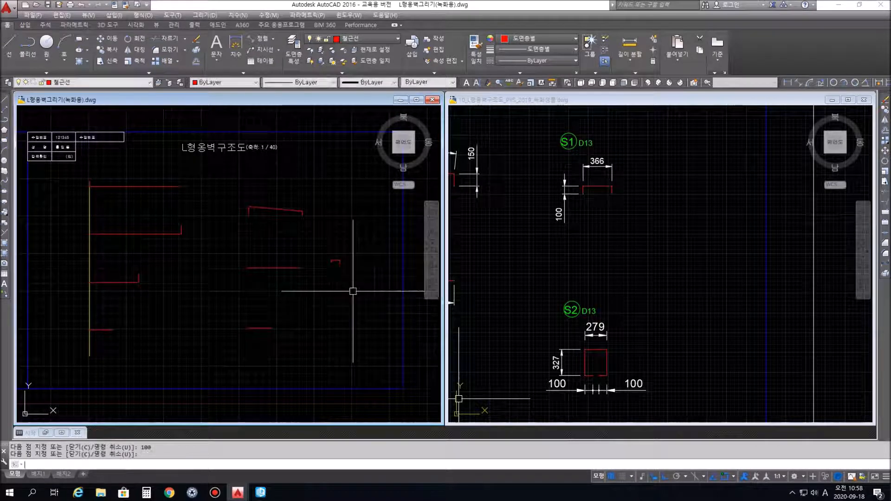
- Draw the S2 stirrup below S1 as a box 279 wide and 327 high, with two 100 bottom pieces leaving a gap between them
left_click(502, 364)
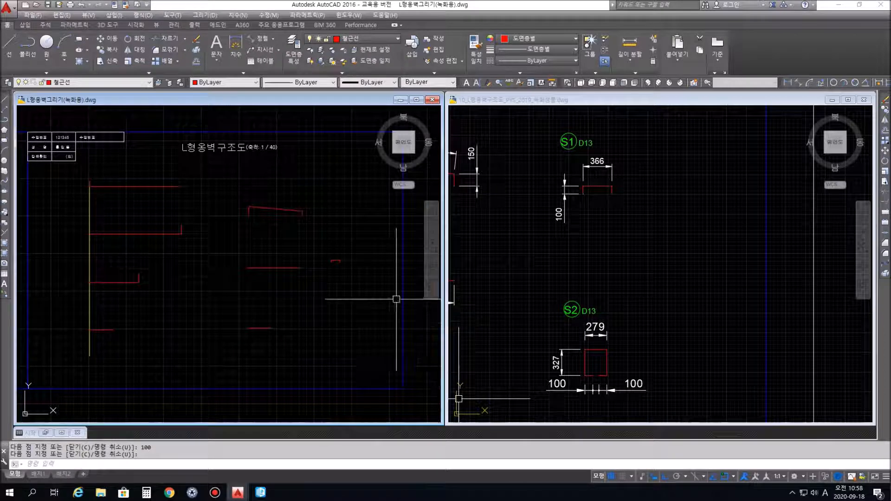
key("space")
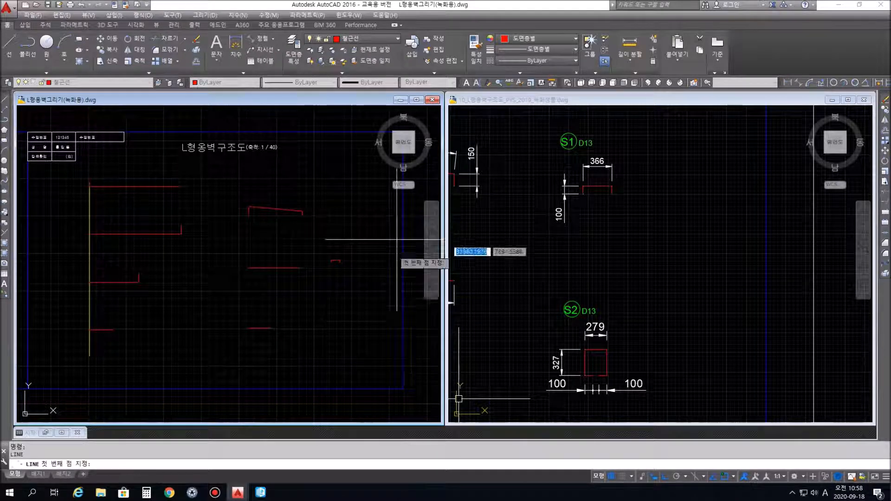
left_click(335, 315)
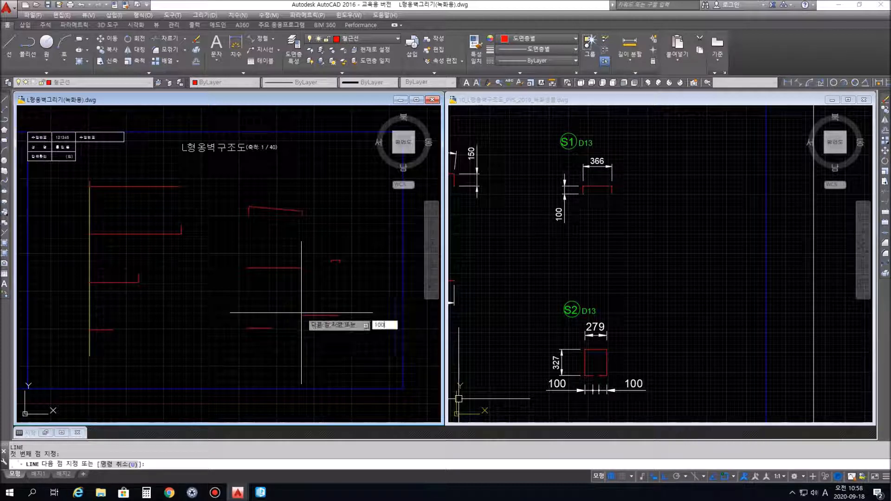
key("Return")
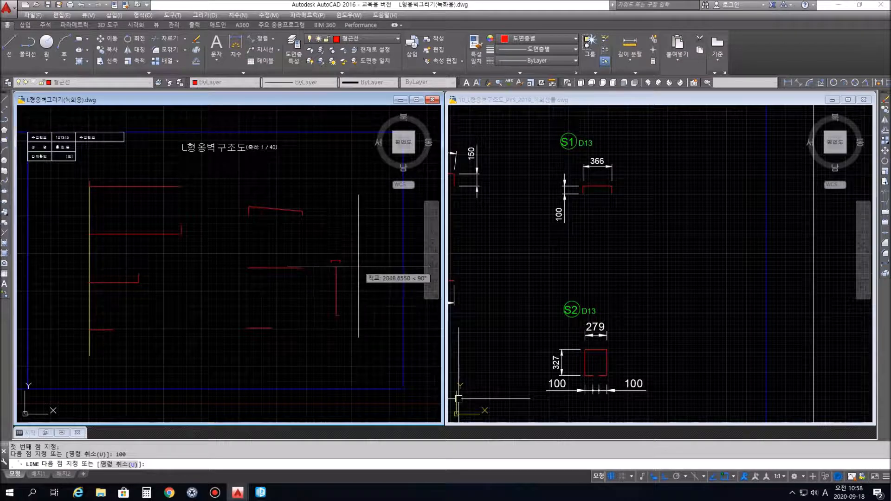
type("327")
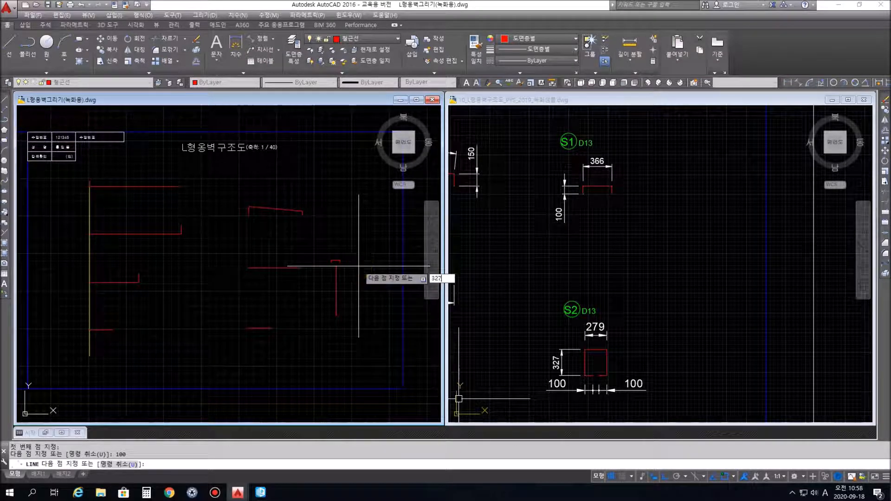
key("Return")
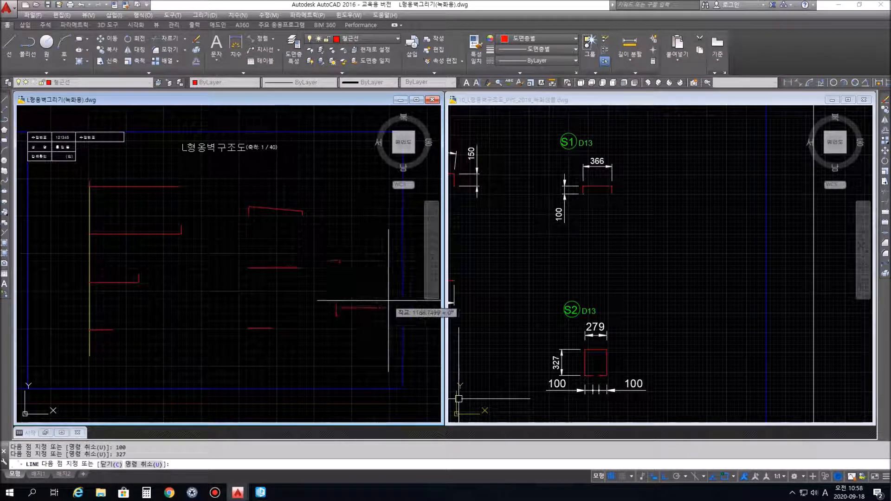
type("279")
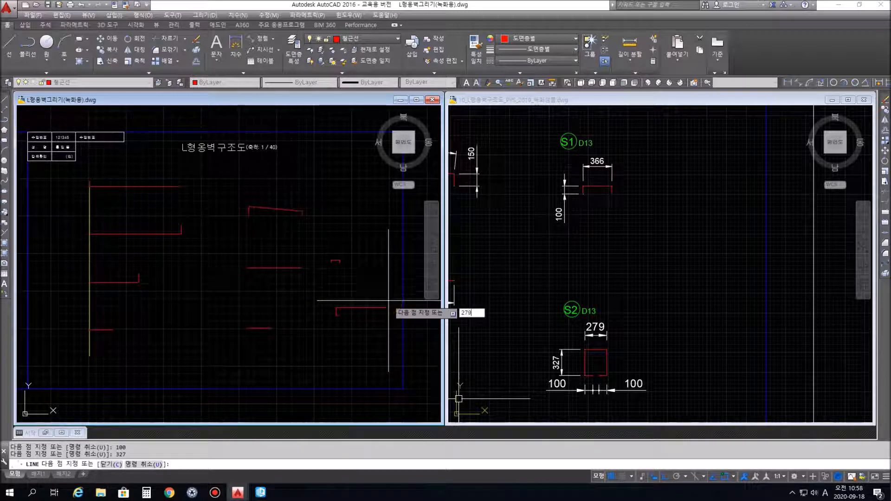
key("Return")
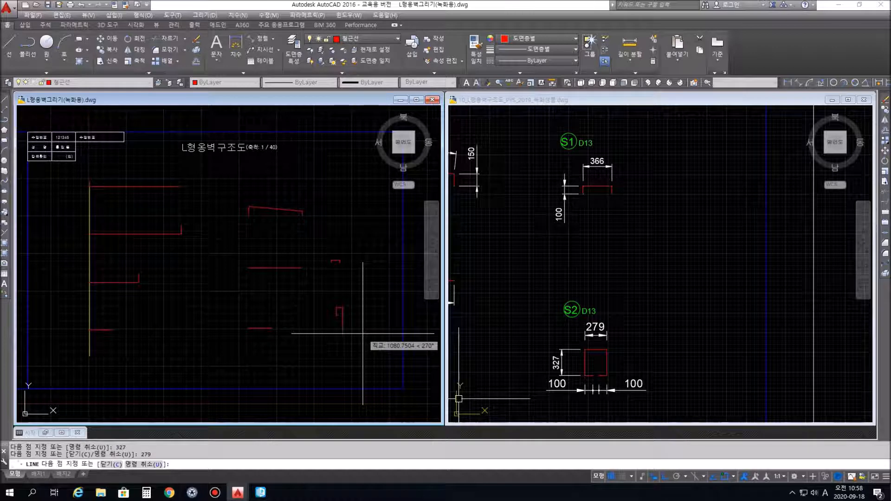
type("327")
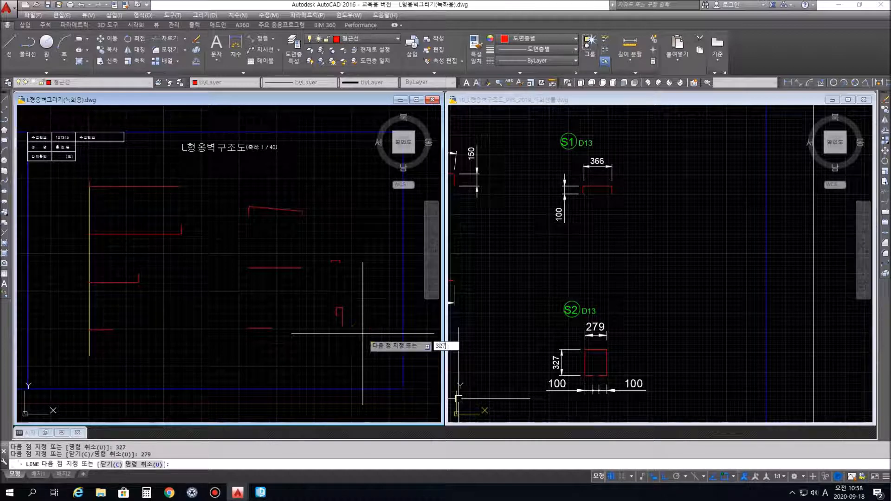
key("Return")
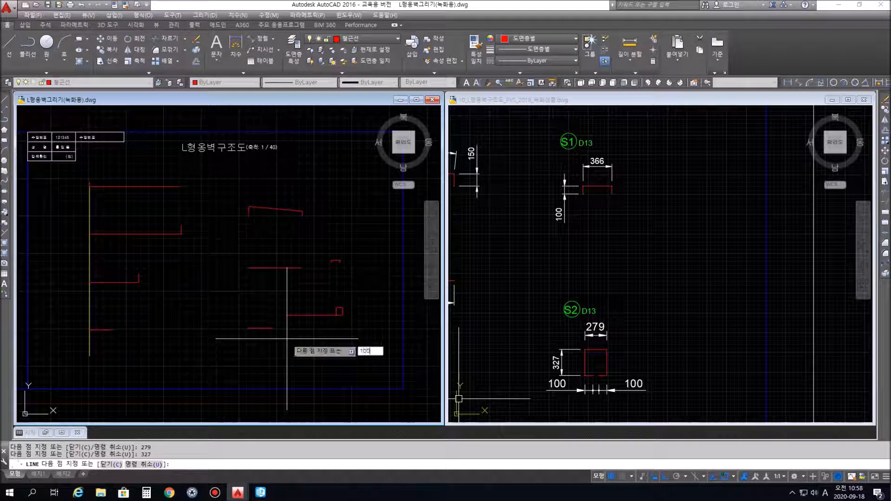
type("100")
key("Return")
key("Return")
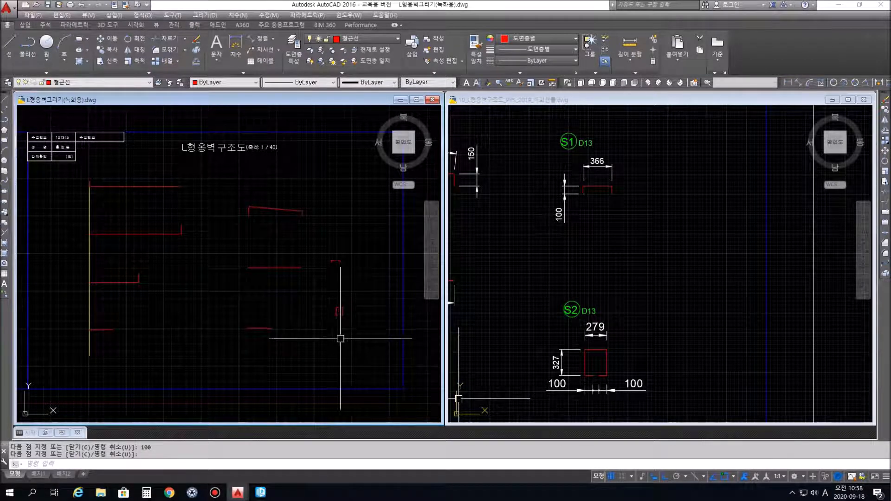
- Compare the S1 and S2 bars with the reference and examine the overall bar layout of the reference's 철근상세도 sheet
scroll(359, 325, "up", 3)
scroll(359, 325, "up", 2)
middle_click_drag(390, 257, 358, 350)
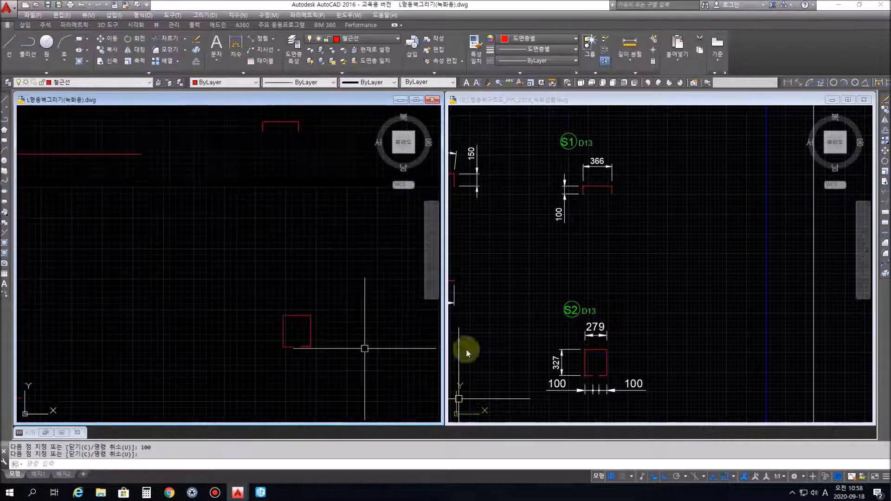
scroll(295, 214, "down", 5)
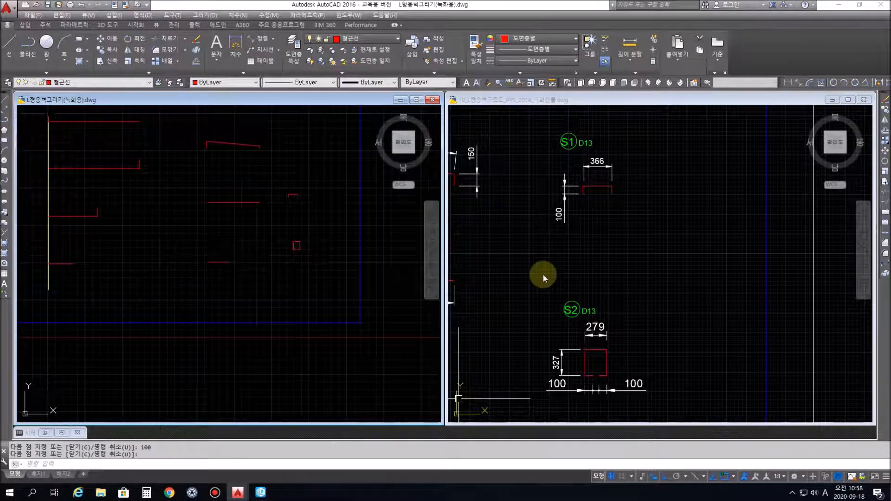
left_click(604, 102)
scroll(589, 249, "down", 5)
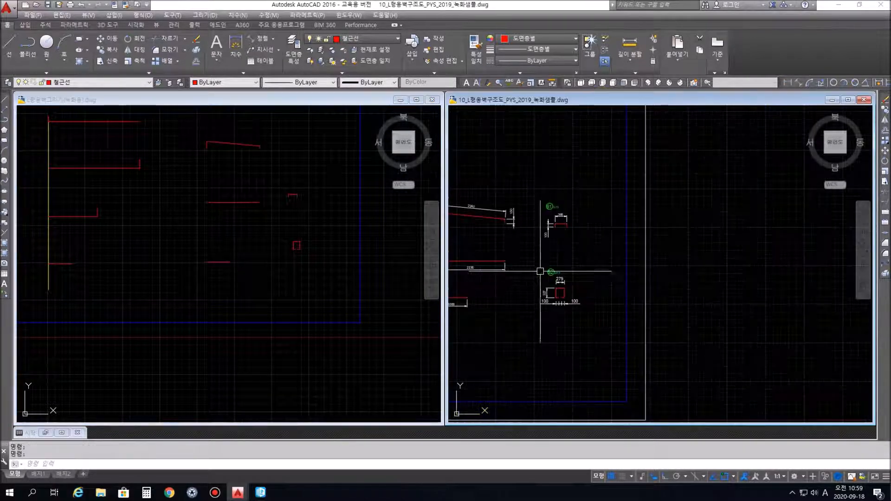
scroll(778, 274, "down", 2)
middle_click_drag(722, 291, 707, 321)
scroll(697, 287, "up", 2)
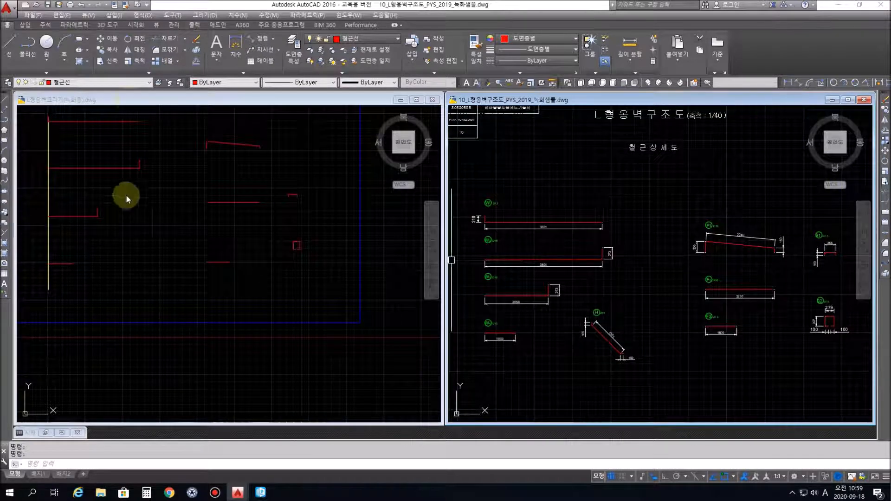
- Erase the yellow vertical guide line along the left ends of the W bars in the new detail sheet
left_click(216, 246)
mouse_move(153, 222)
middle_mouse_down()
mouse_move(217, 302)
mouse_move(206, 298)
middle_mouse_up()
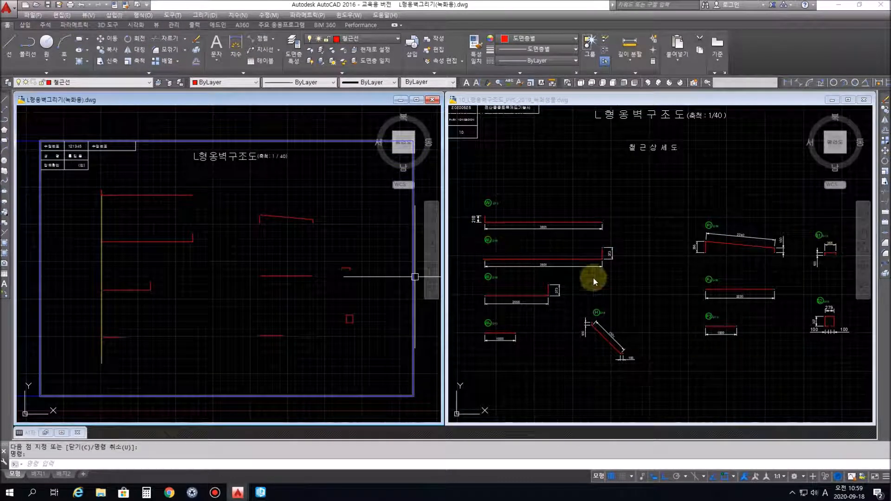
left_click(101, 226)
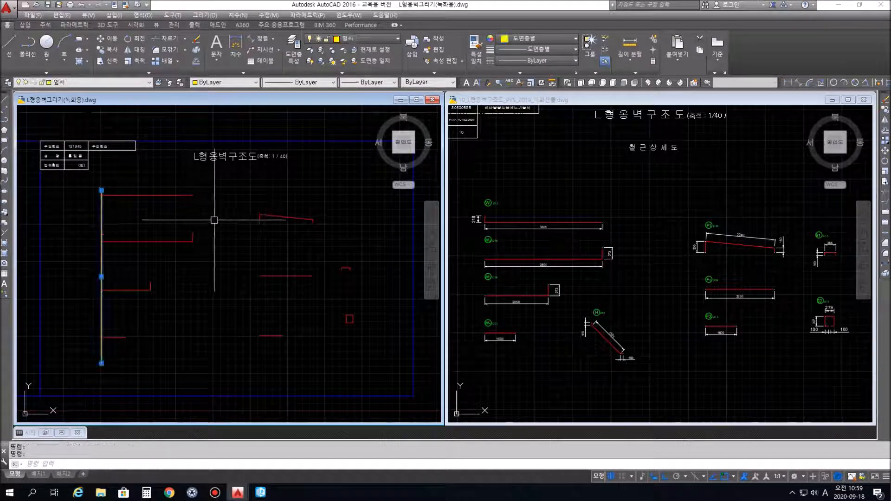
key("Delete")
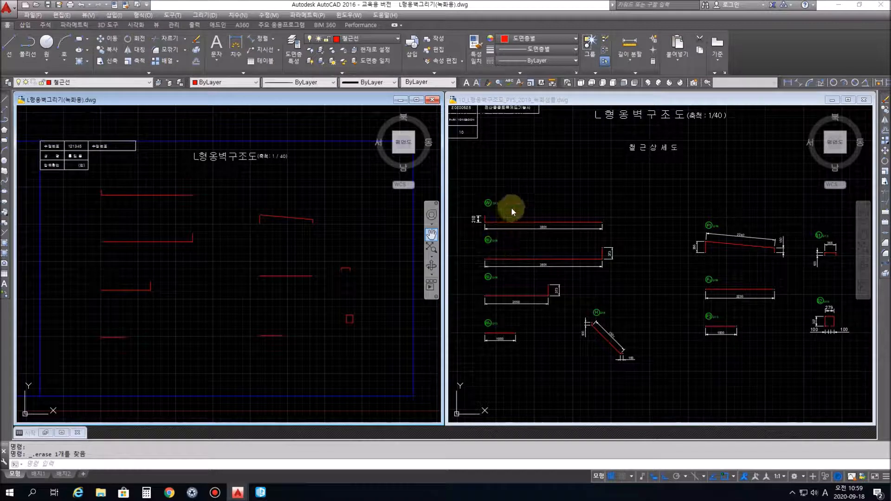
- Following the reference's H detail, start the H bar between the W4 and F3 bars with a 100 horizontal piece running left
left_click(569, 99)
middle_click_drag(545, 261, 650, 212)
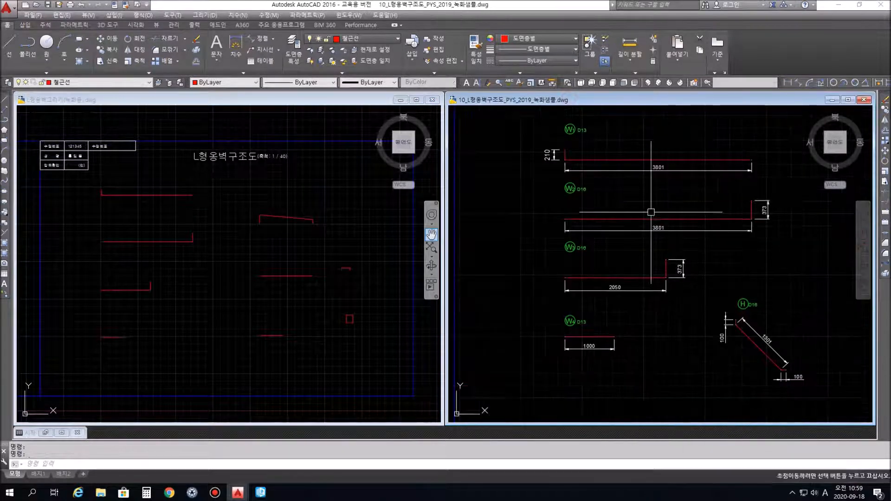
middle_click_drag(653, 244, 610, 232)
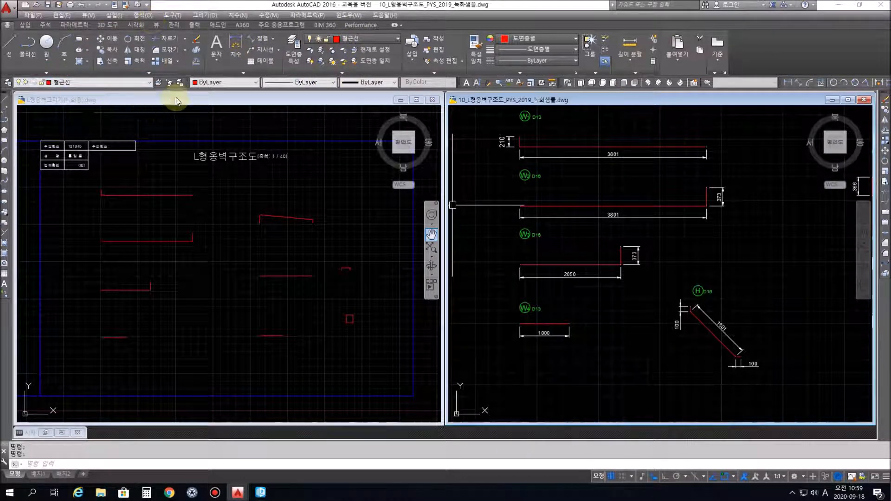
left_click(164, 310)
key("Delete")
type("l")
key("Return")
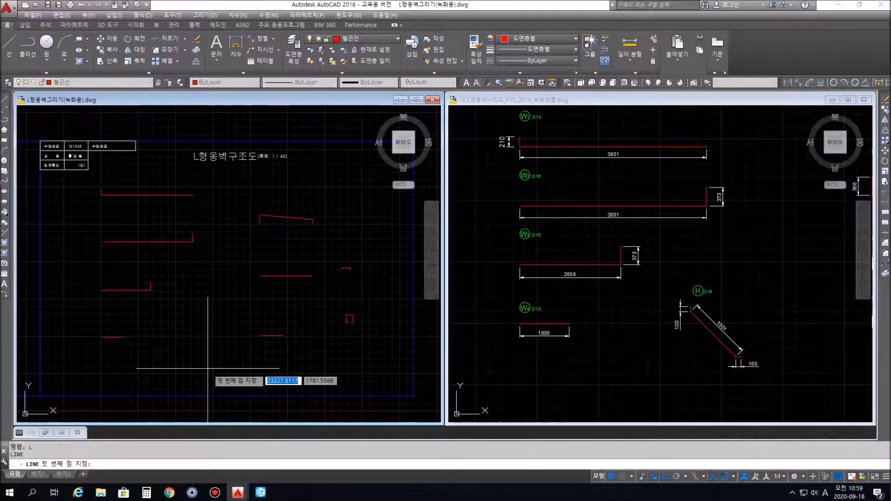
left_click(224, 337)
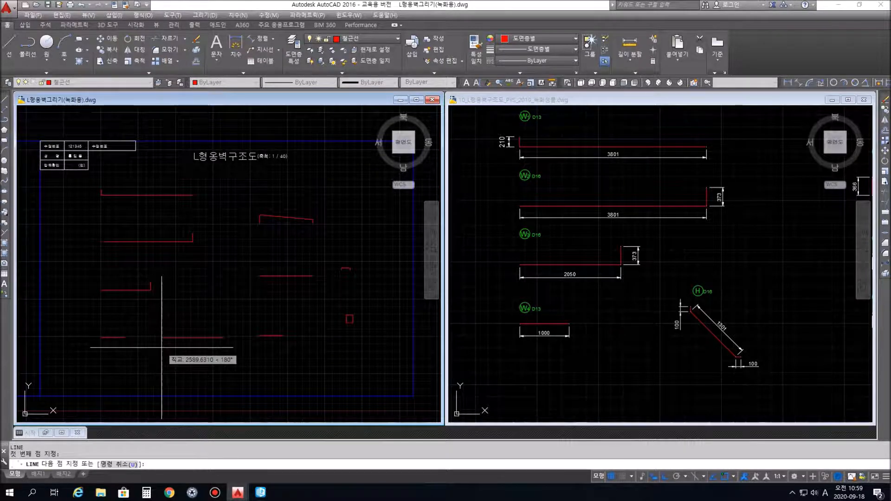
type("10")
key("Return")
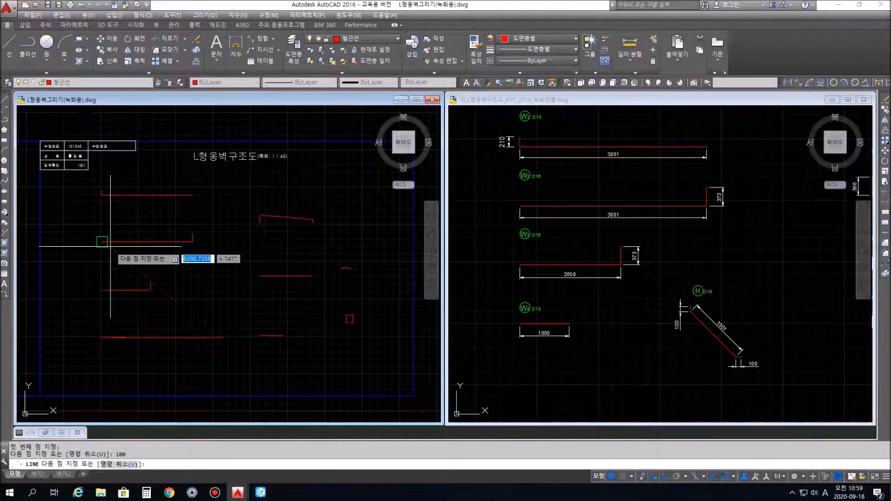
- Continue the H bar with a 1301 line at 135° and finish it with a 100 vertical piece going up
key("F8")
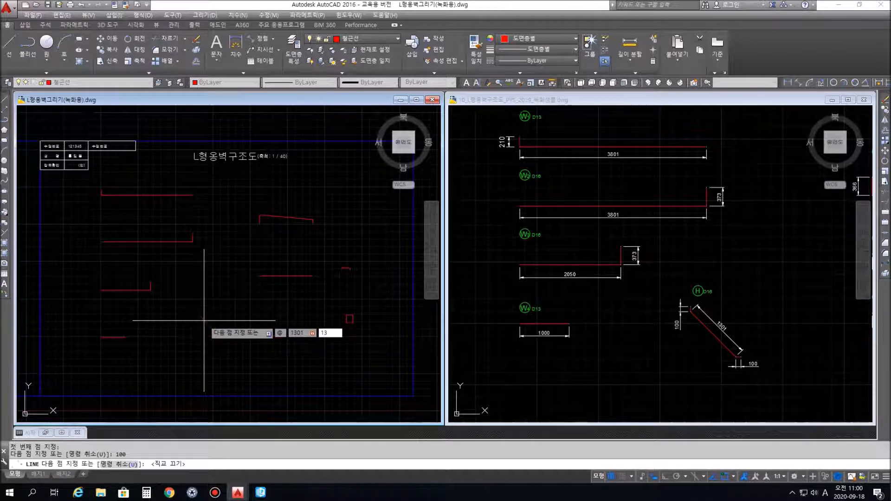
key("Return")
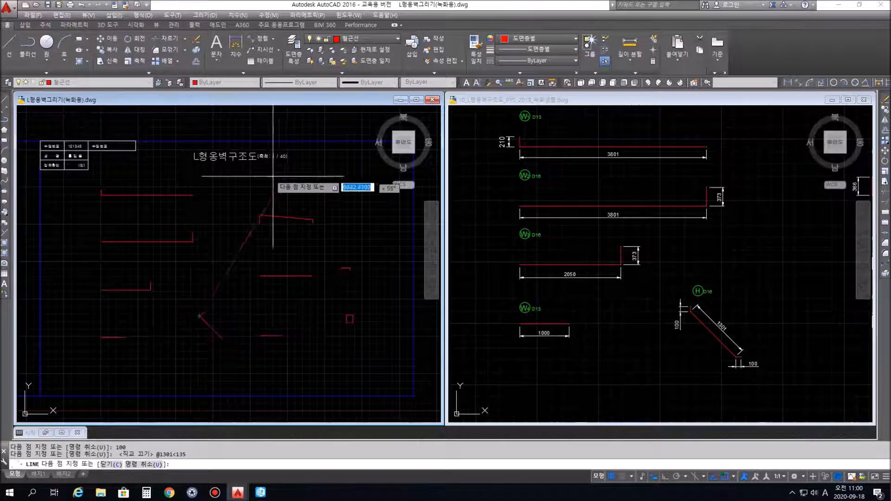
key("F8")
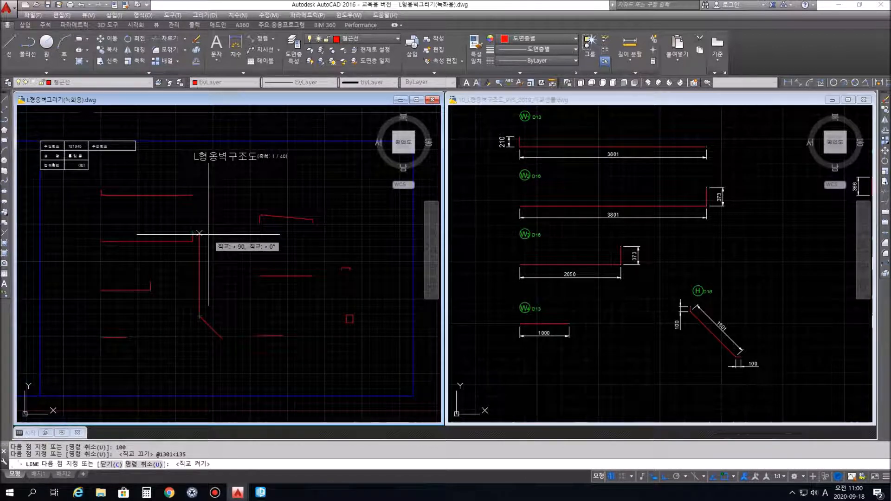
key("Return")
key("Return")
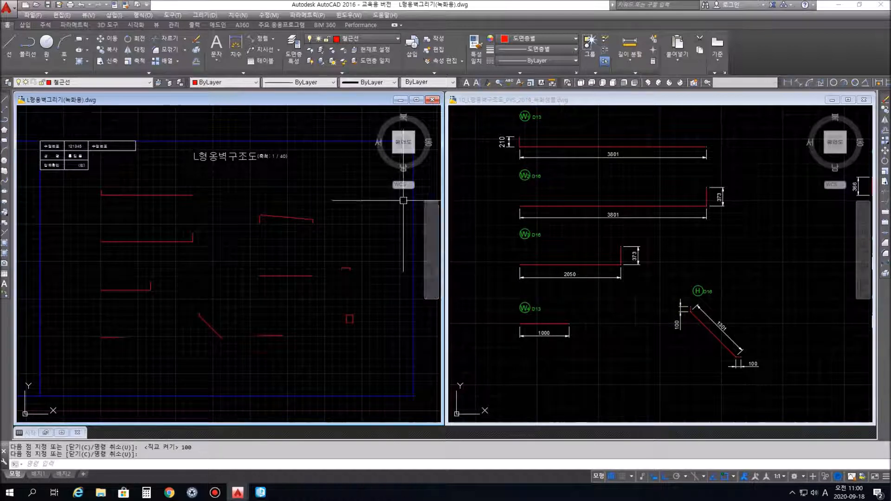
- Add a vertical linear dimension to the short leg at the left end of the W1 bar
mouse_move(193, 201)
middle_mouse_down()
mouse_move(289, 223)
mouse_move(286, 209)
middle_mouse_up()
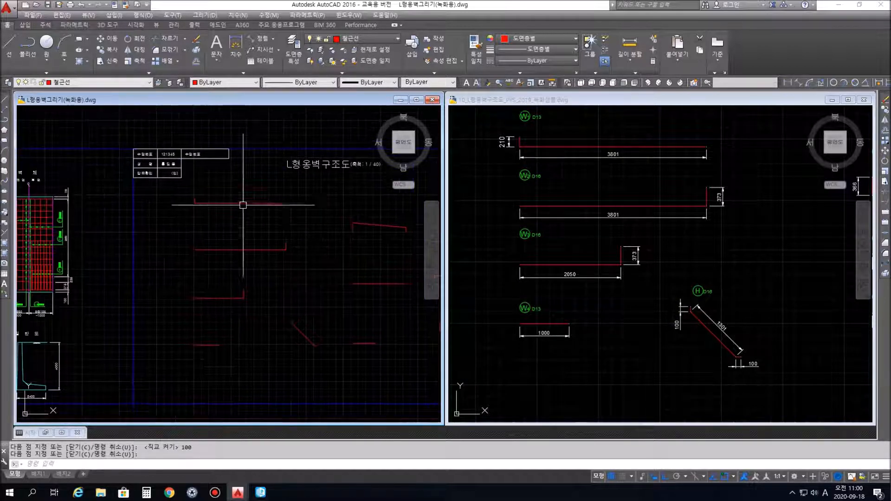
scroll(243, 204, "up", 5)
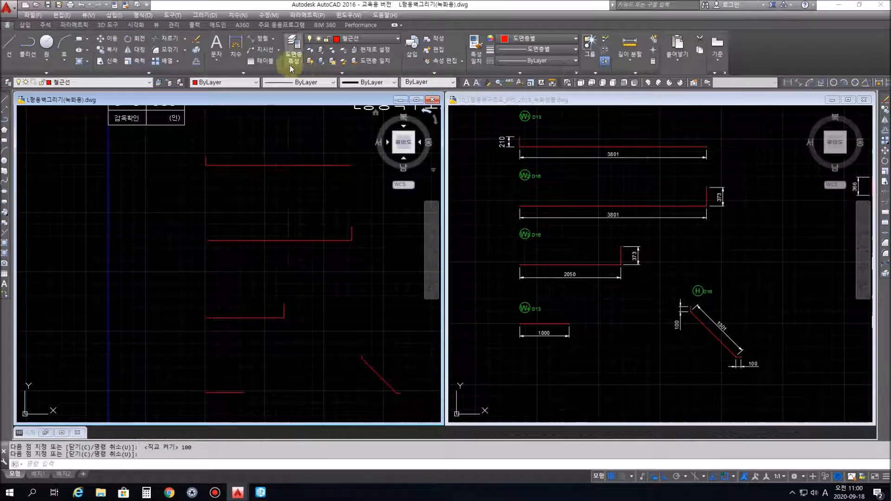
left_click(255, 42)
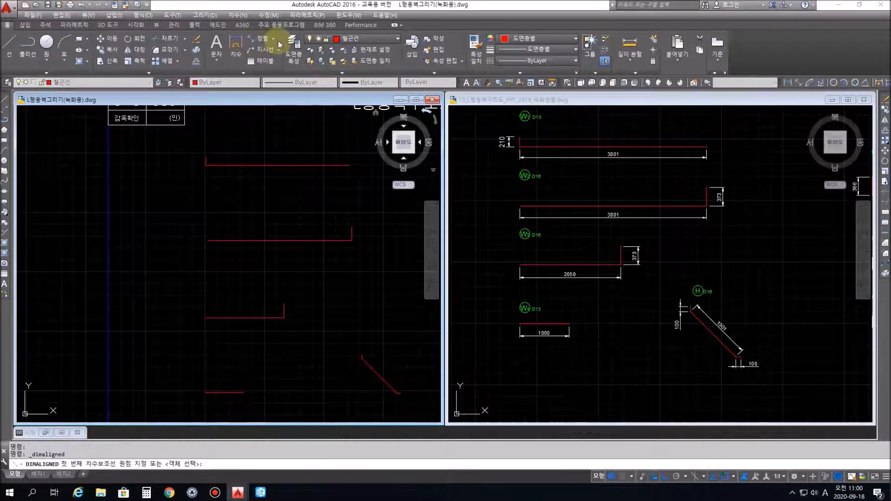
left_click(274, 43)
left_click(263, 55)
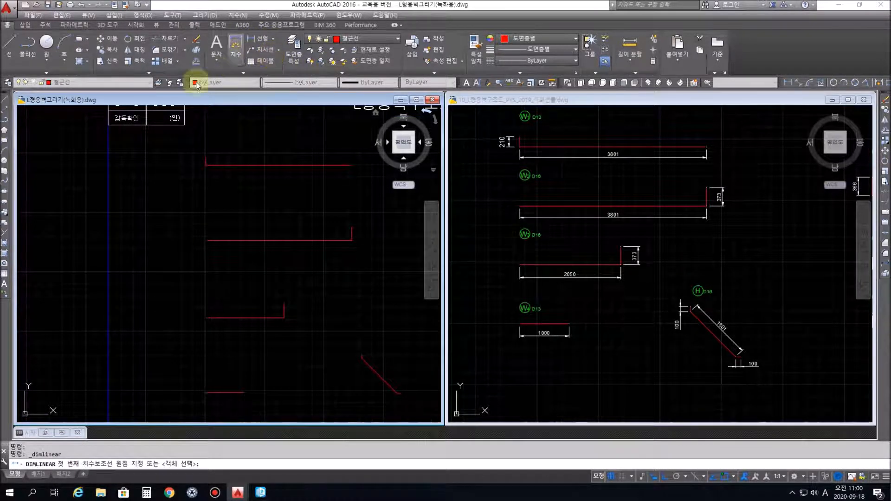
scroll(195, 193, "up", 3)
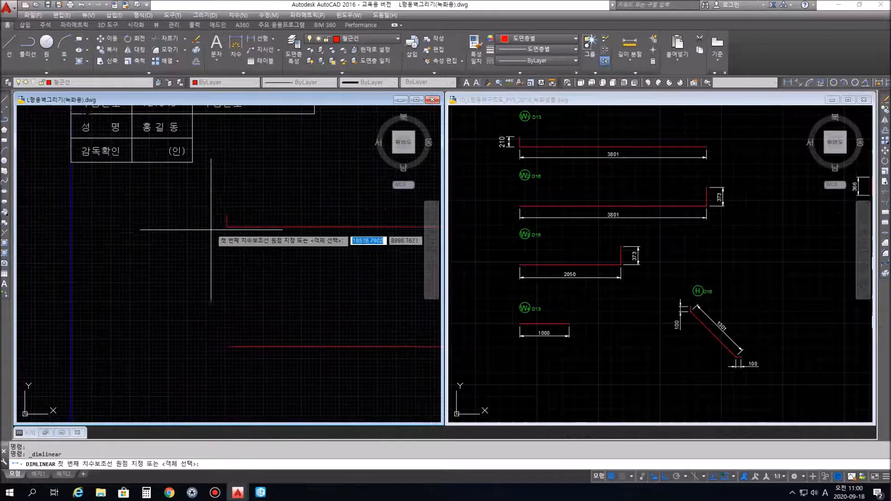
left_click(238, 236)
left_click(238, 215)
left_click(212, 233)
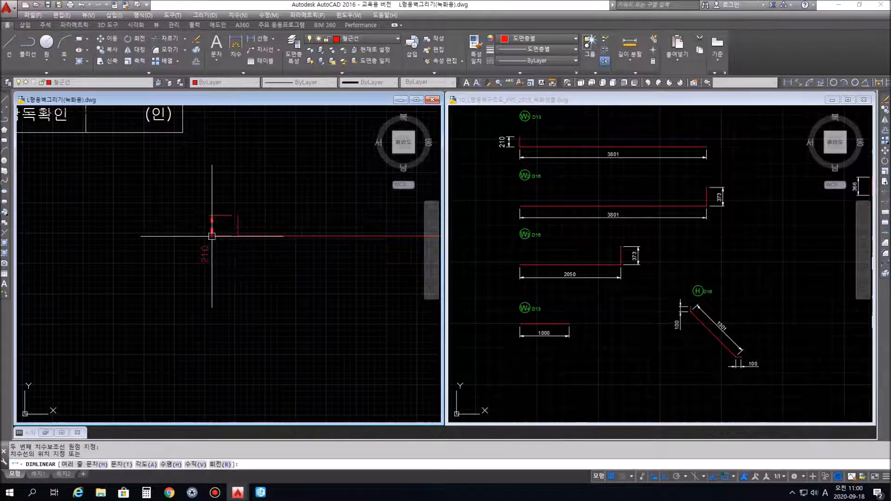
- Assign the W1 leg dimension to the layer 치수치수선
left_click(238, 280)
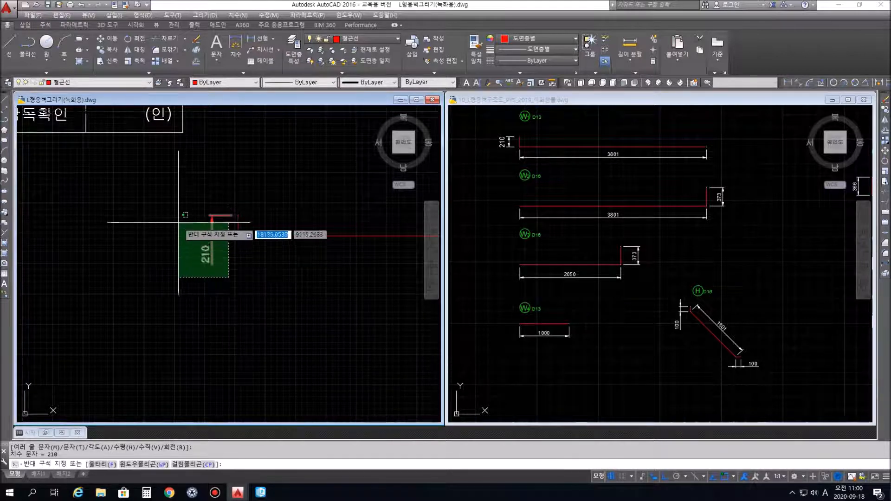
left_click(181, 230)
left_click(367, 38)
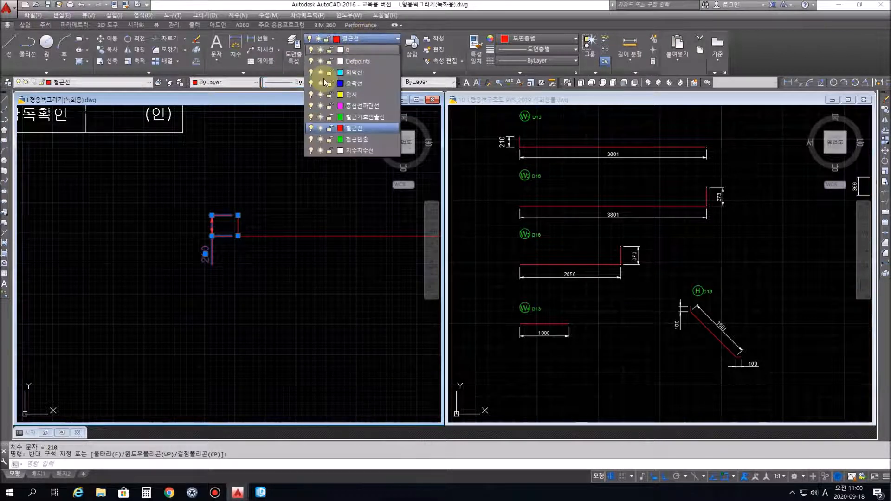
left_click(363, 151)
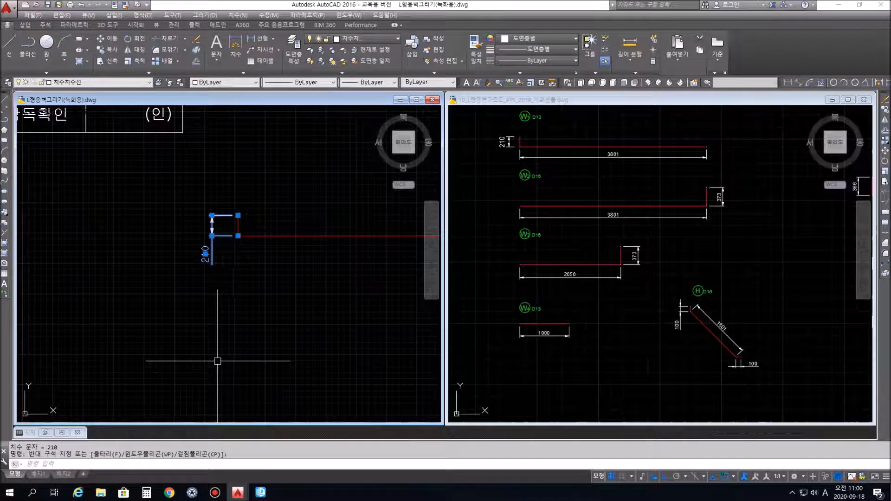
key("Escape")
key("Escape")
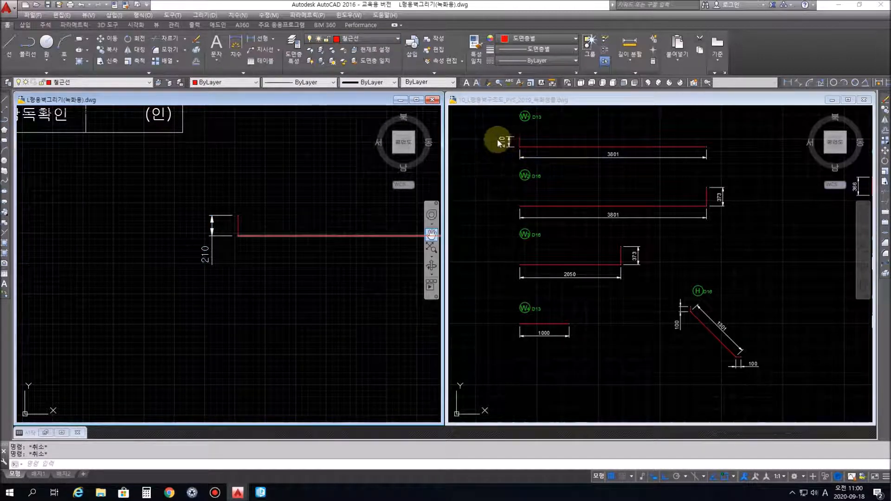
- Explode the W1 leg dimension and move its text up beside the arrows, as in the reference
left_click(211, 232)
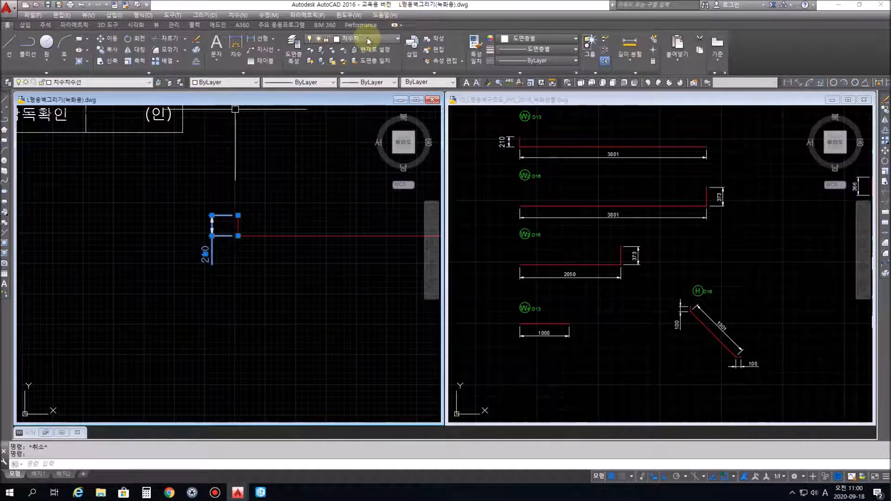
left_click(268, 15)
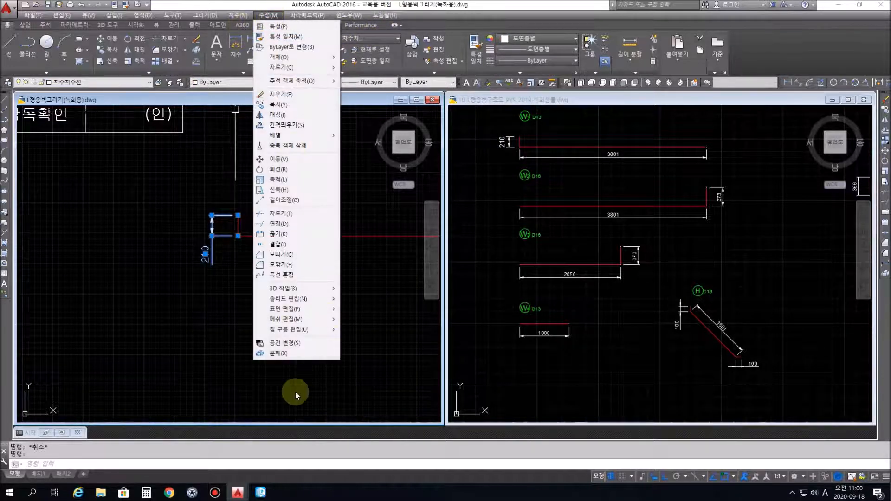
left_click(303, 355)
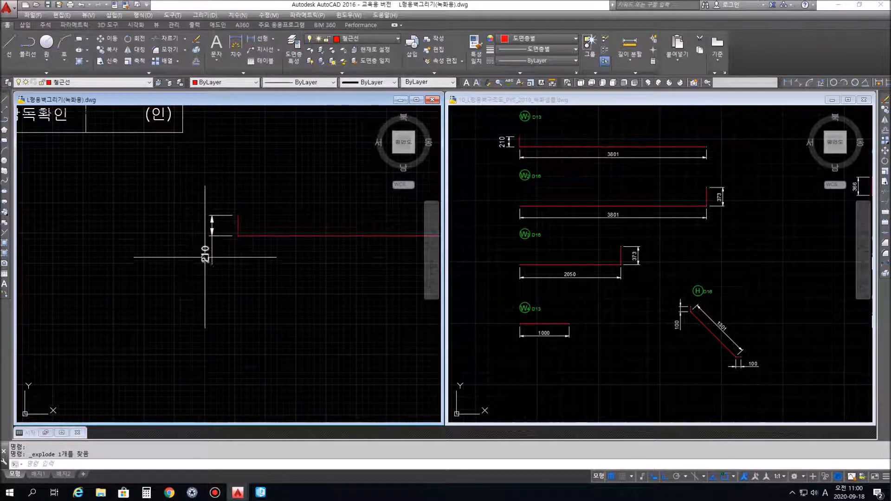
scroll(205, 257, "up", 6)
left_click(203, 281)
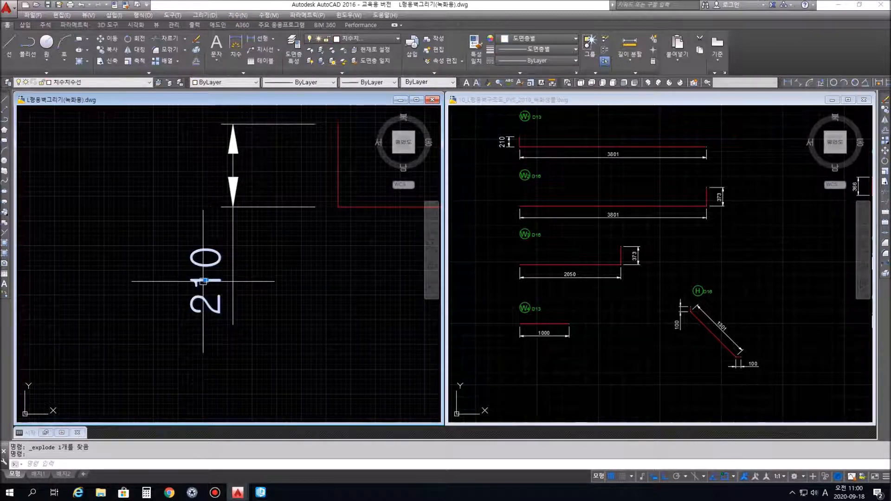
left_click(203, 281)
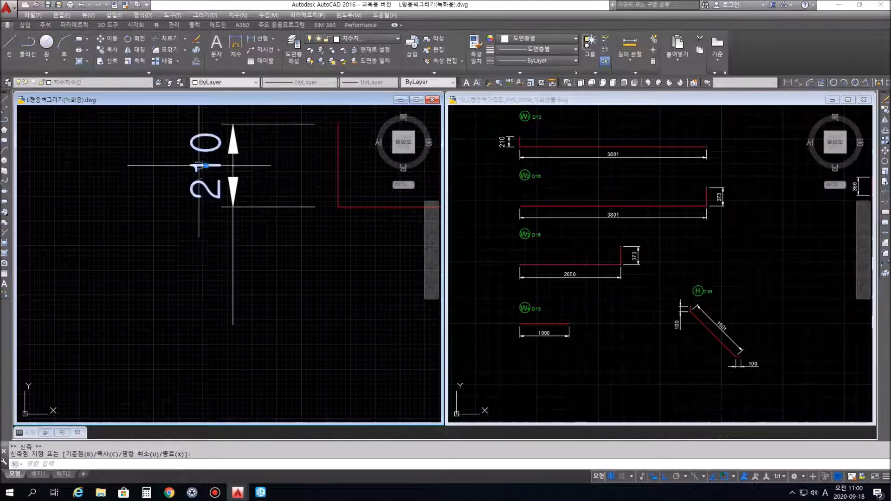
left_click(198, 166)
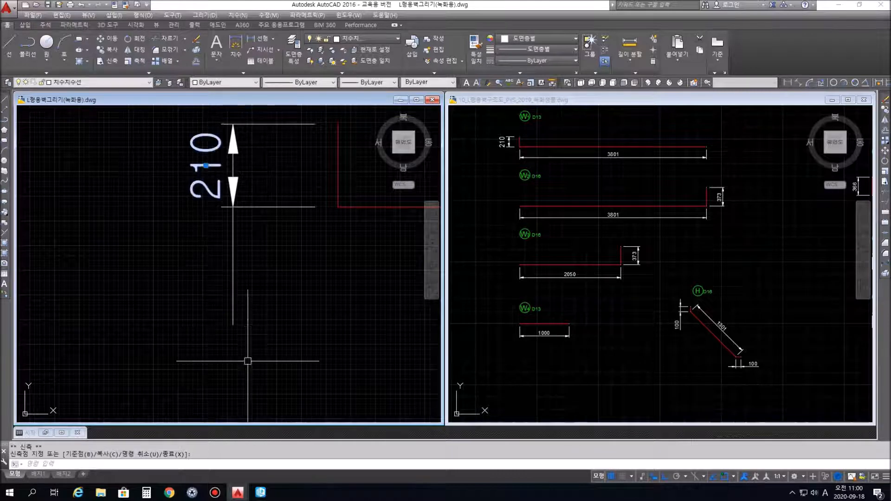
left_click(234, 301)
key("Delete")
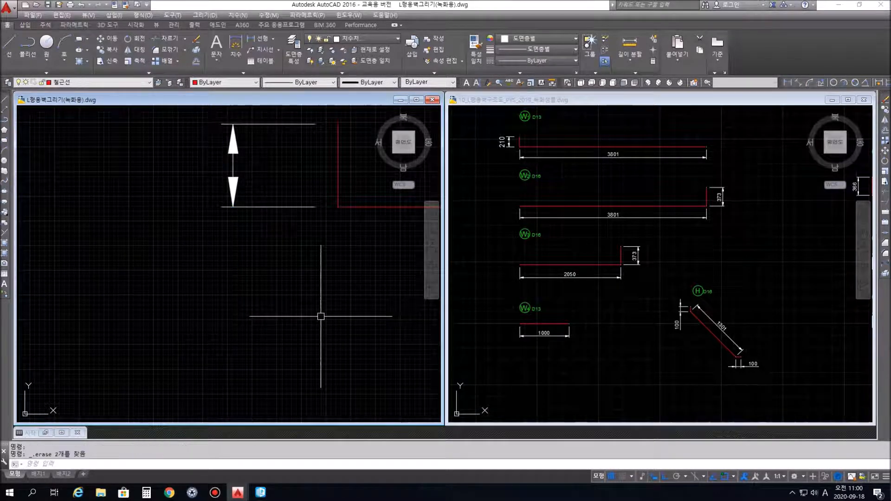
key("F1")
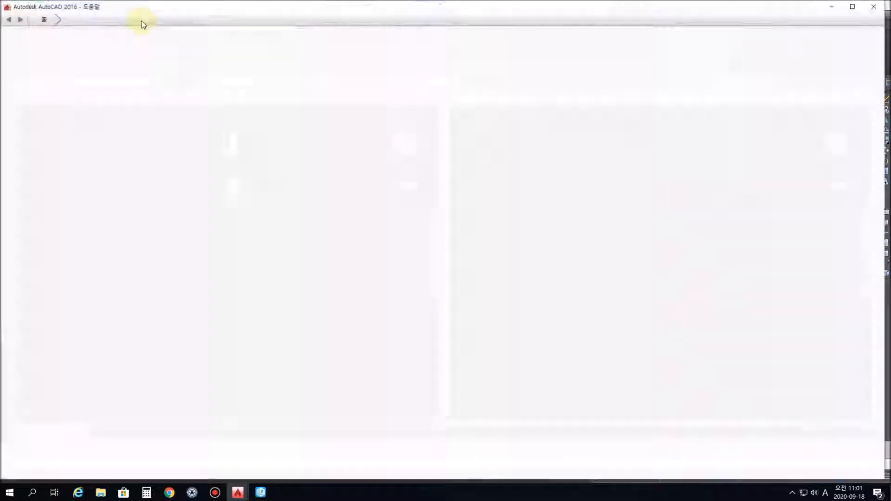
left_click(879, 8)
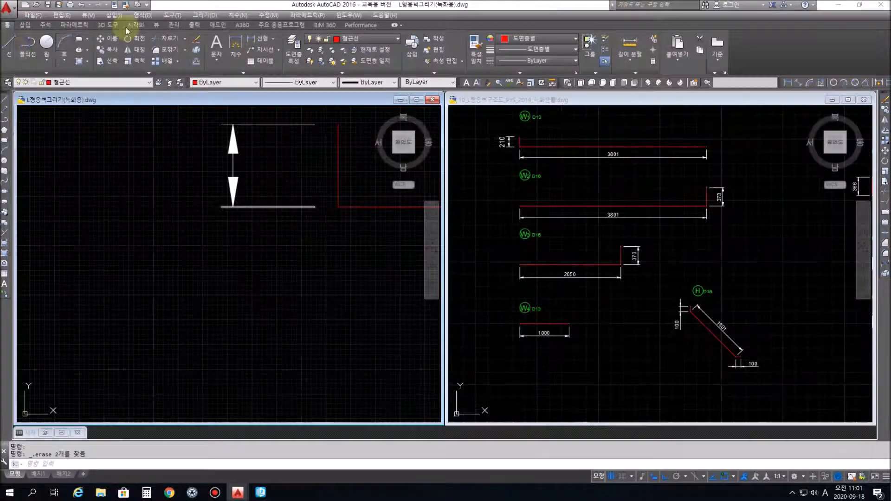
left_click(84, 8)
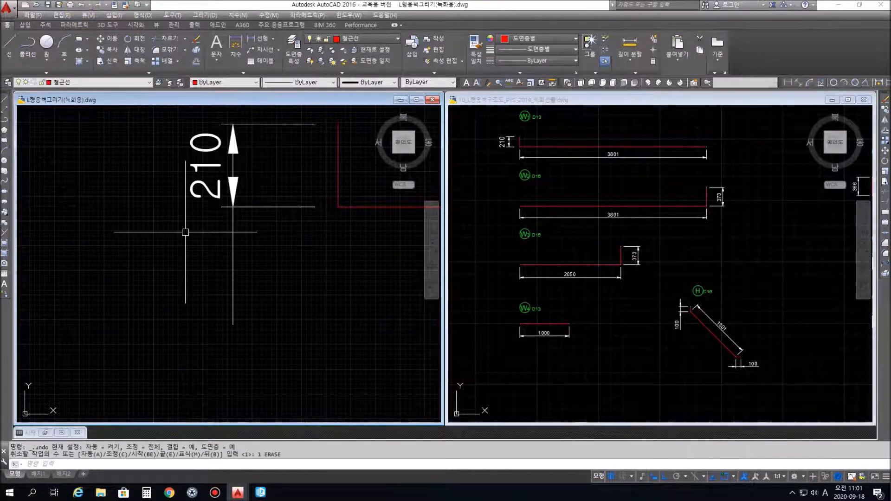
- Erase only the leftover dimension line segment extending below the arrows of the W1 leg dimension
key("Escape")
key("Escape")
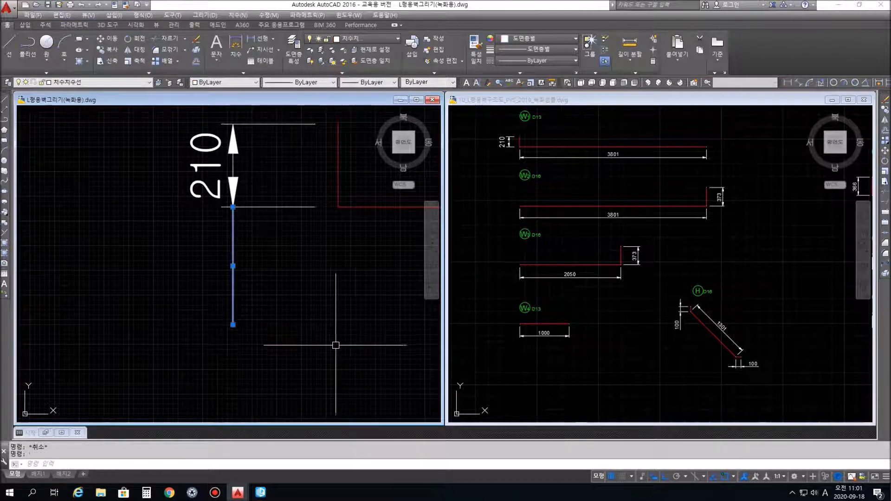
key("Delete")
scroll(316, 360, "down", 5)
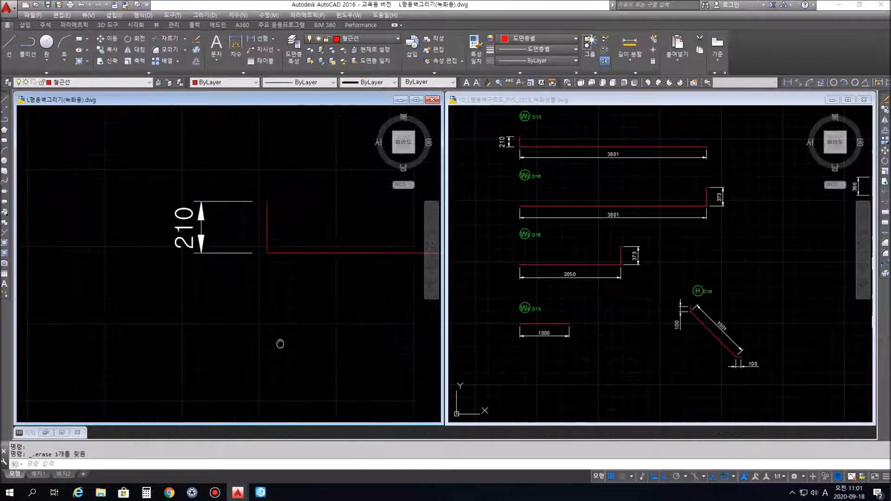
scroll(201, 305, "down", 3)
middle_click_drag(201, 302, 245, 277)
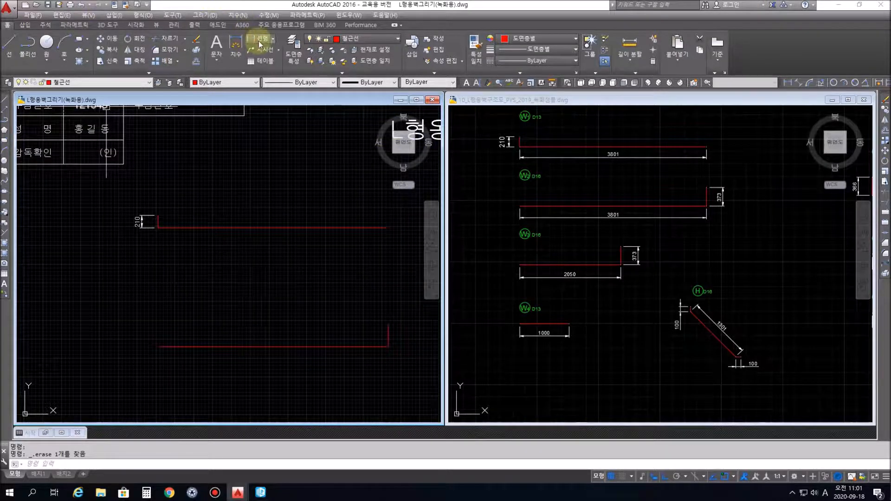
- Add a horizontal linear dimension below the W1 bar, spanning its full length
left_click(259, 40)
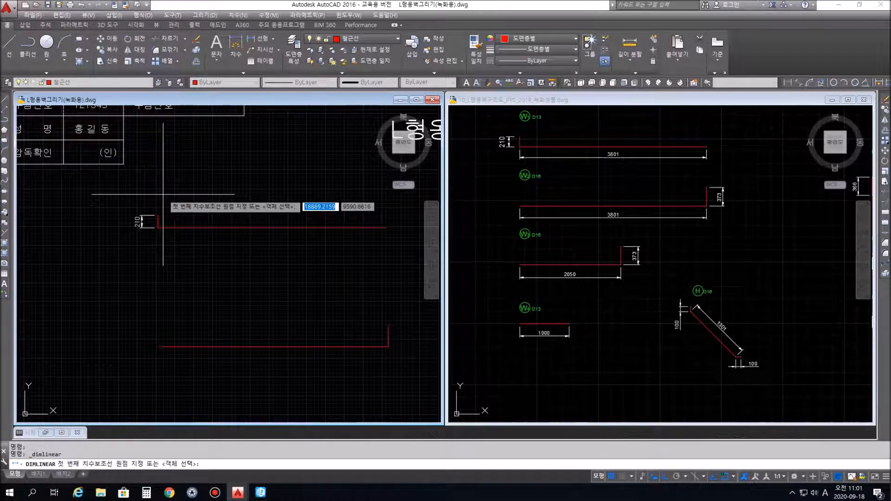
left_click(158, 228)
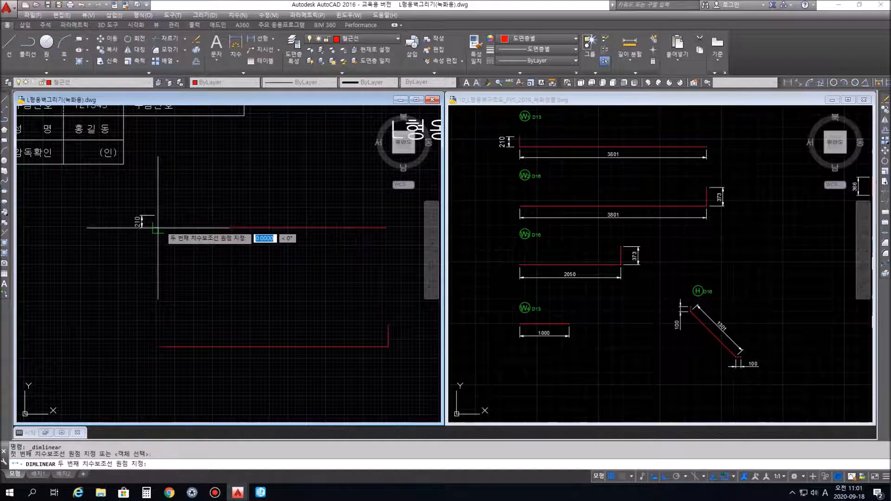
left_click(387, 228)
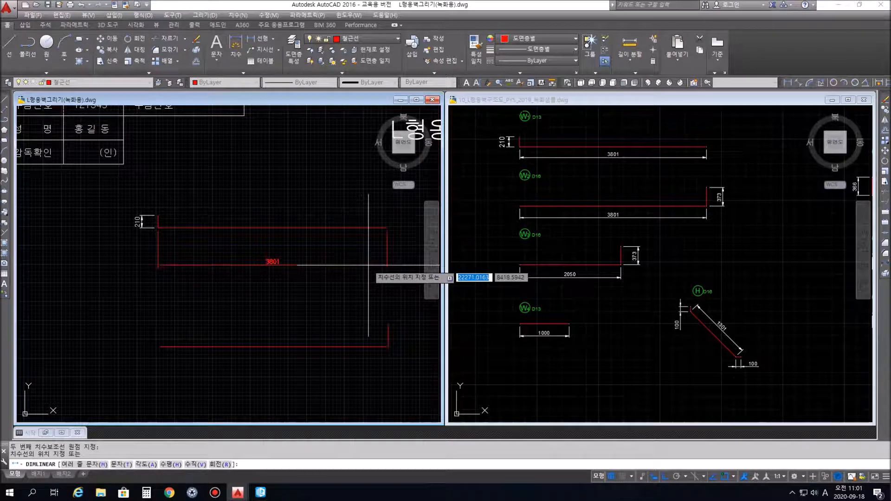
left_click(376, 254)
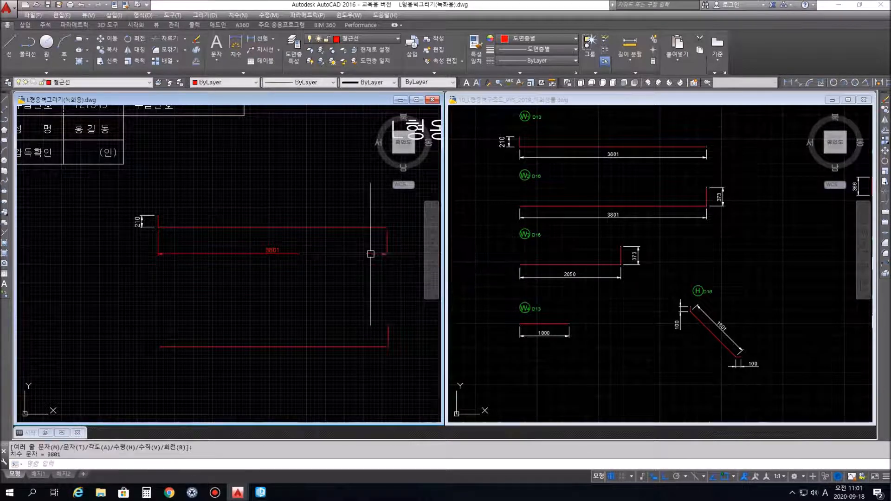
- Assign the W1 length dimension to the layer 치수치수선 and make that layer current
key("Escape")
left_click(291, 235)
left_click(278, 244)
left_click(372, 37)
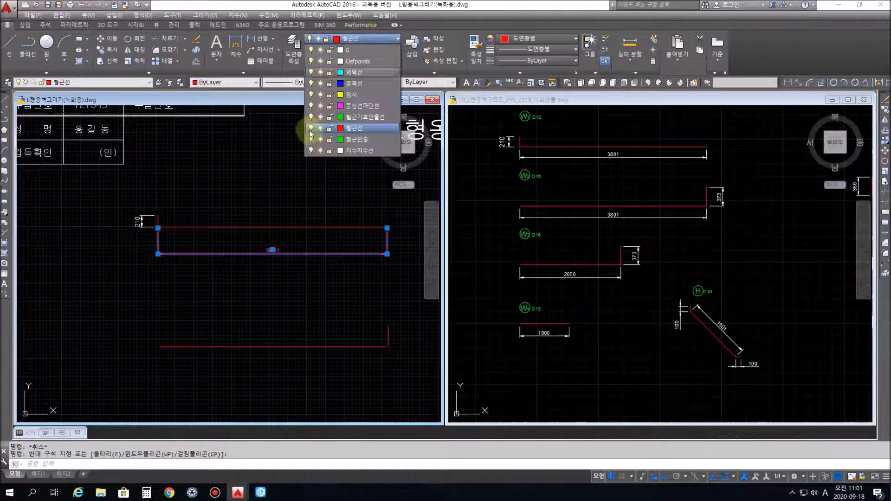
left_click(354, 156)
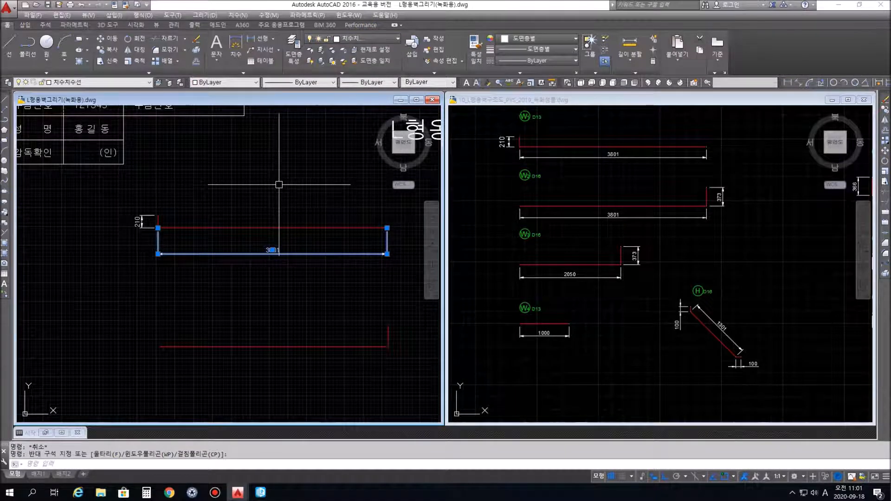
key("Escape")
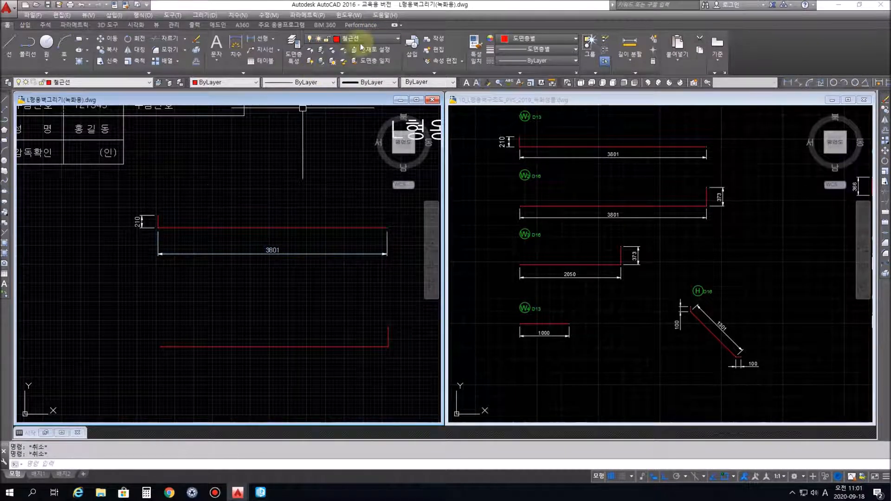
left_click(335, 38)
left_click(356, 156)
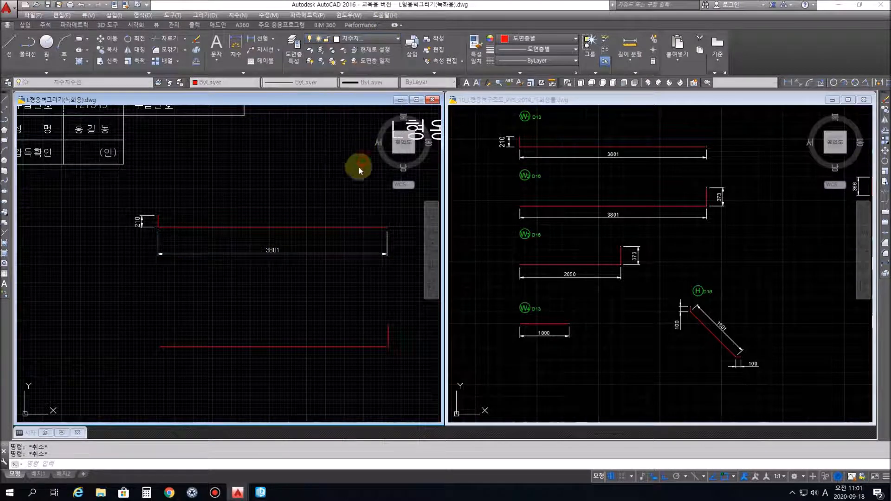
- Add a horizontal linear dimension below the W2 bar, spanning its full length
mouse_move(353, 318)
middle_mouse_down()
mouse_move(292, 262)
mouse_move(275, 220)
middle_mouse_up()
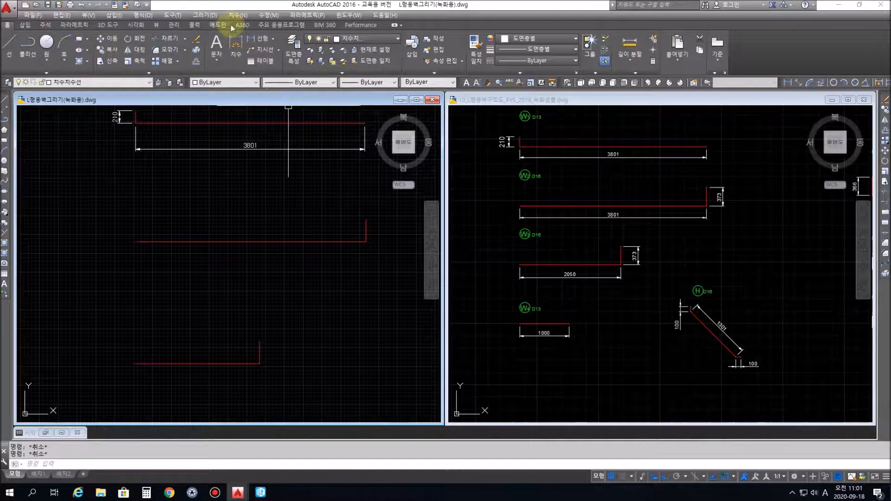
left_click(254, 41)
left_click(135, 241)
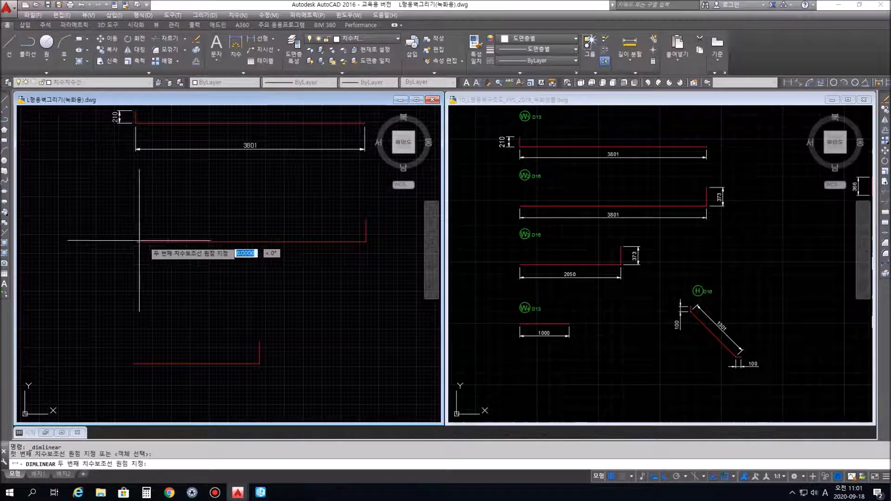
left_click(366, 241)
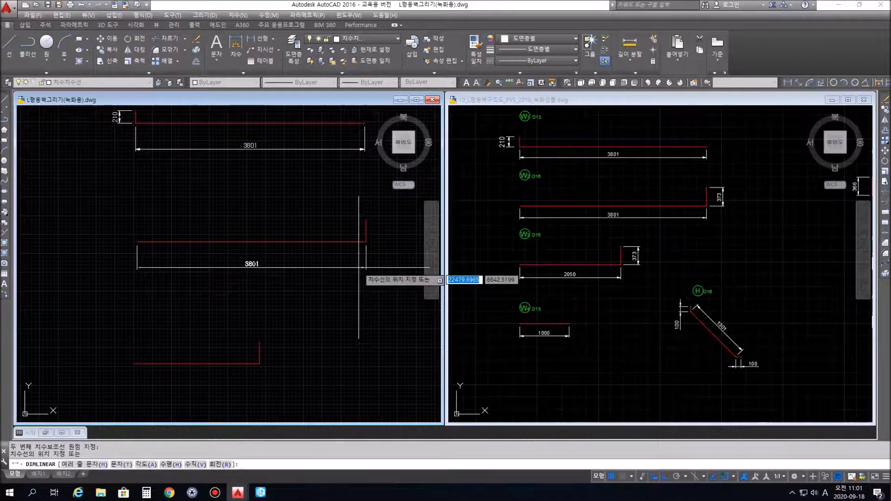
left_click(360, 268)
- Add a vertical linear dimension beside the upright leg at the right end of the W2 bar
middle_click_drag(379, 246, 305, 244)
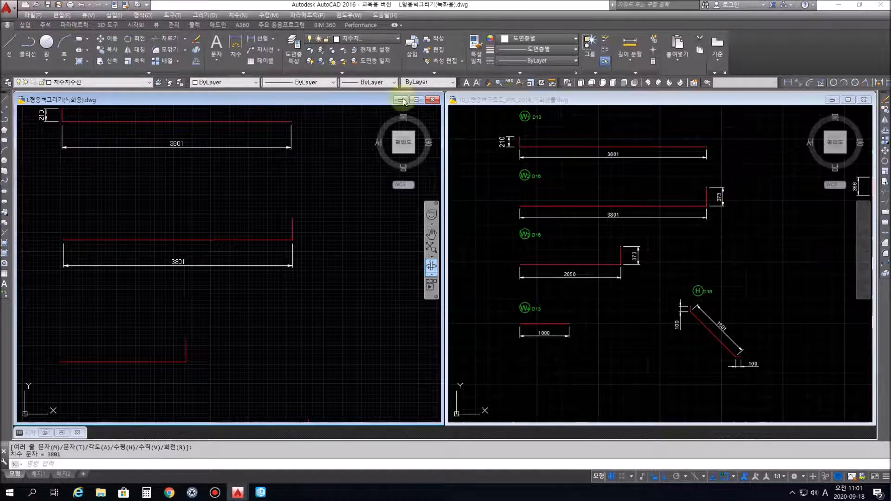
left_click(258, 38)
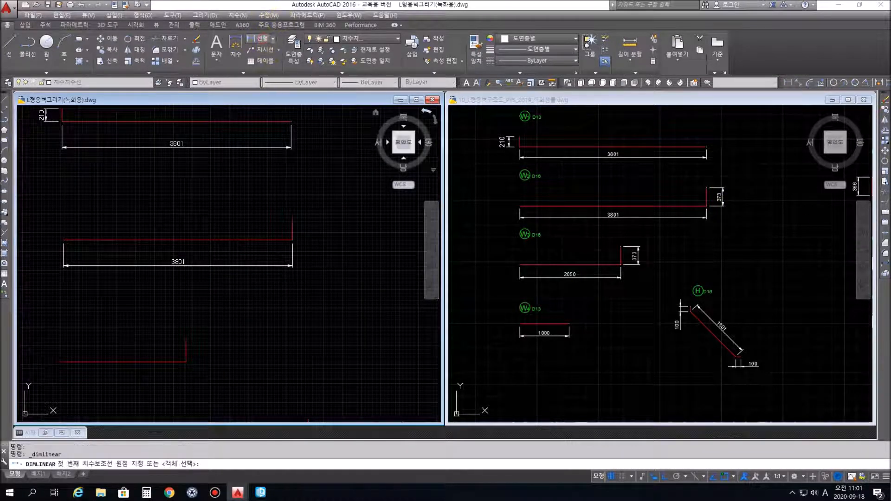
left_click(292, 218)
left_click(292, 240)
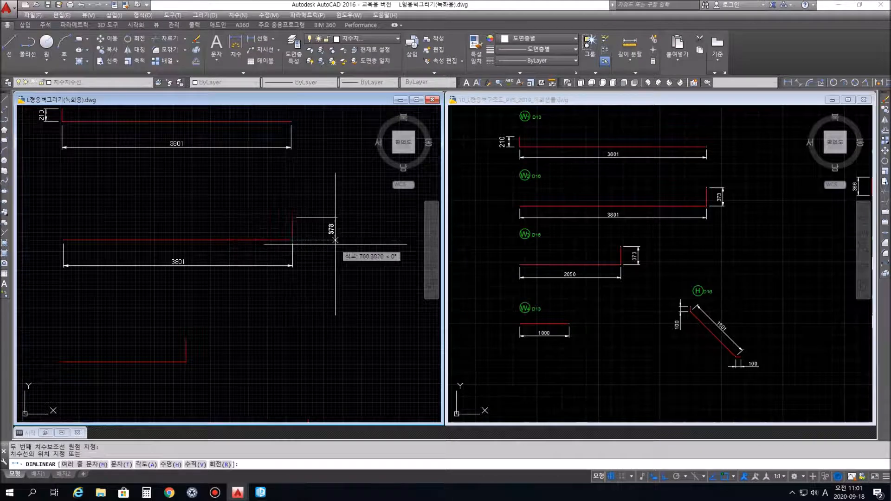
left_click(313, 246)
- Add a horizontal linear dimension below the W3 bar, spanning its full length
middle_click_drag(280, 329, 378, 239)
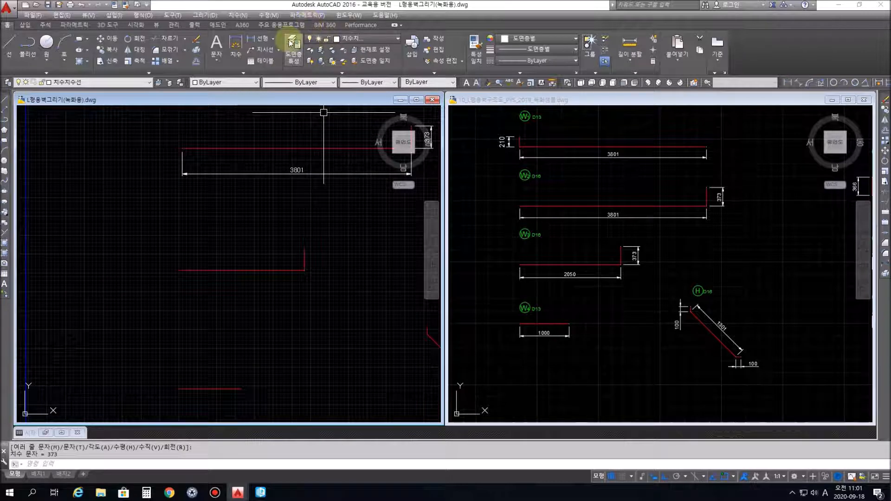
left_click(256, 38)
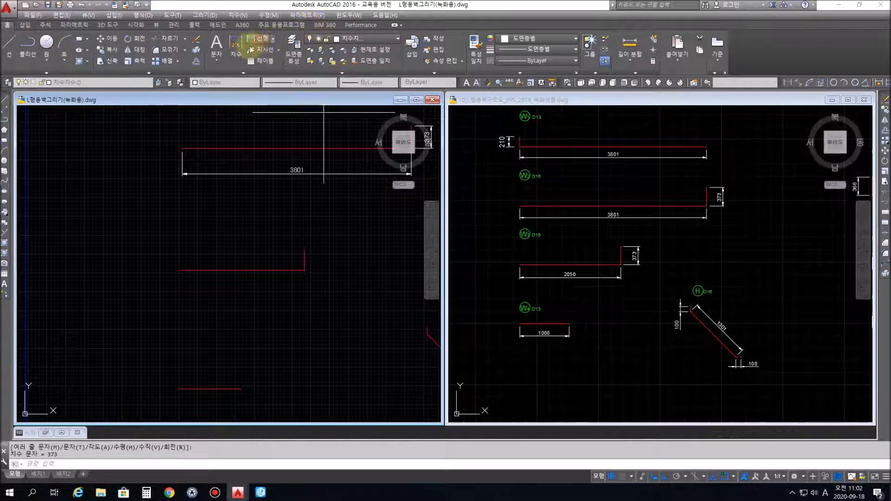
left_click(180, 271)
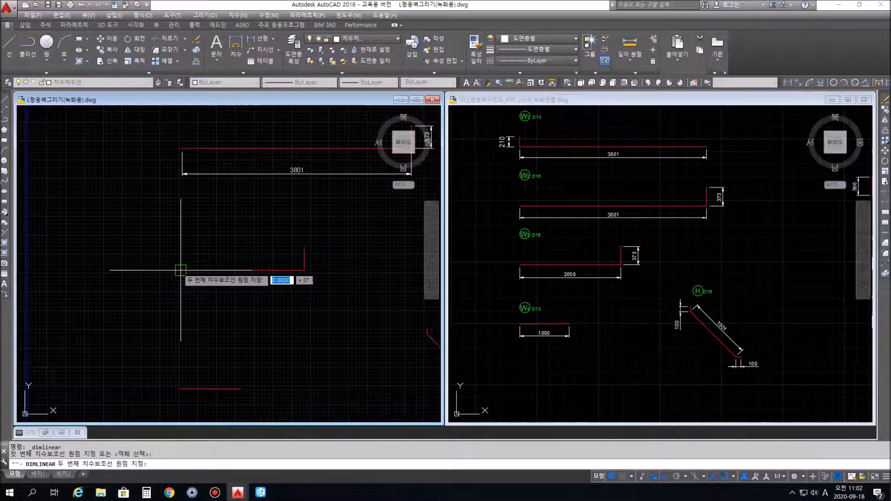
left_click(305, 270)
left_click(304, 294)
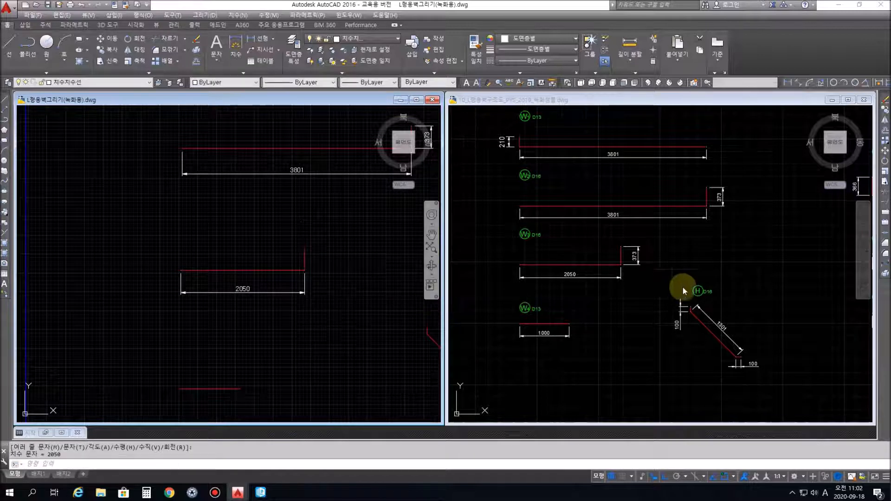
- Add a vertical linear dimension beside the upright leg at the right end of the W3 bar
left_click(262, 42)
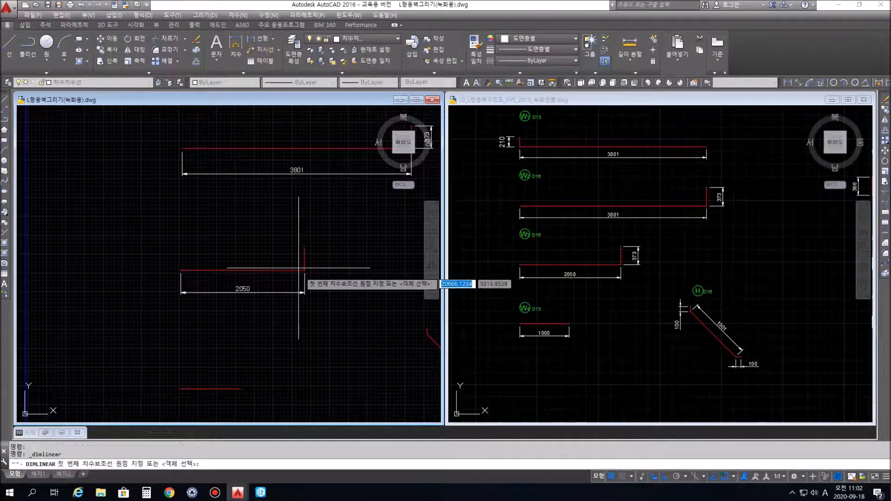
left_click(304, 271)
left_click(305, 247)
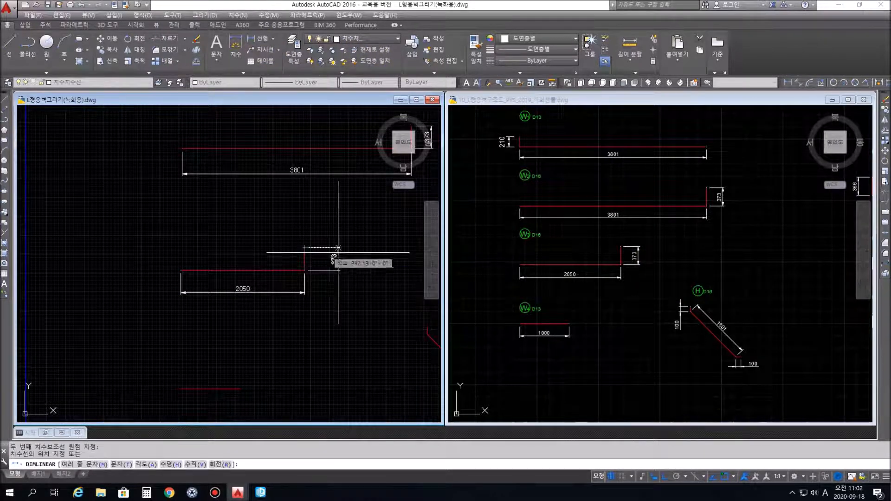
left_click(332, 259)
- Add a horizontal linear dimension below the short straight W4 bar
mouse_move(334, 367)
middle_mouse_down()
mouse_move(289, 379)
mouse_move(312, 279)
middle_mouse_up()
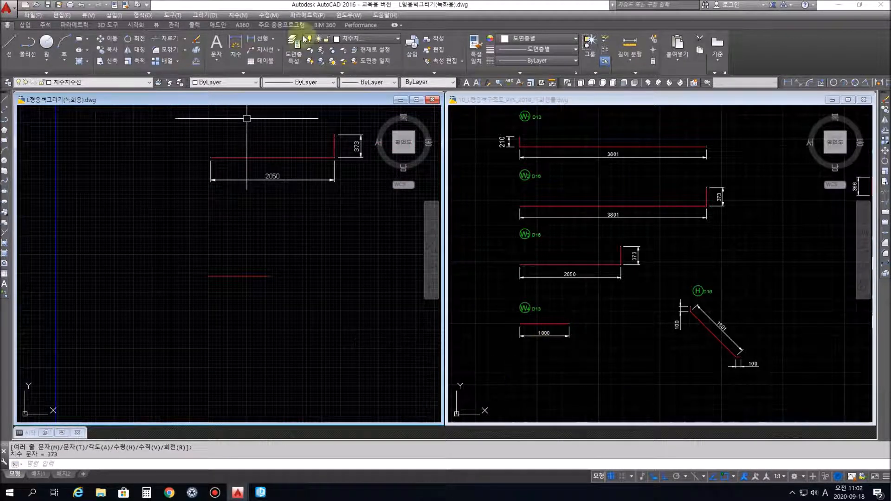
left_click(267, 40)
left_click(210, 277)
left_click(267, 277)
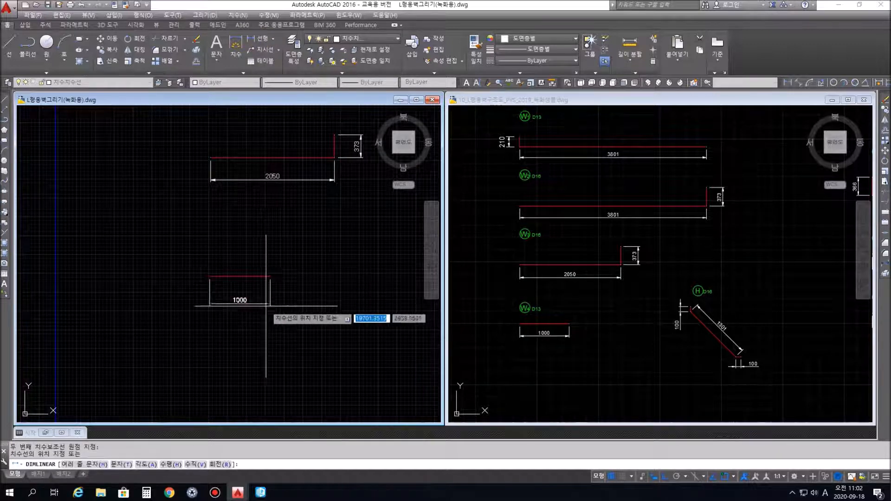
left_click(267, 297)
- Add a horizontal linear dimension below the short leg at the lower end of the diagonal H bar
scroll(325, 269, "down", 2)
middle_click_drag(343, 283, 252, 286)
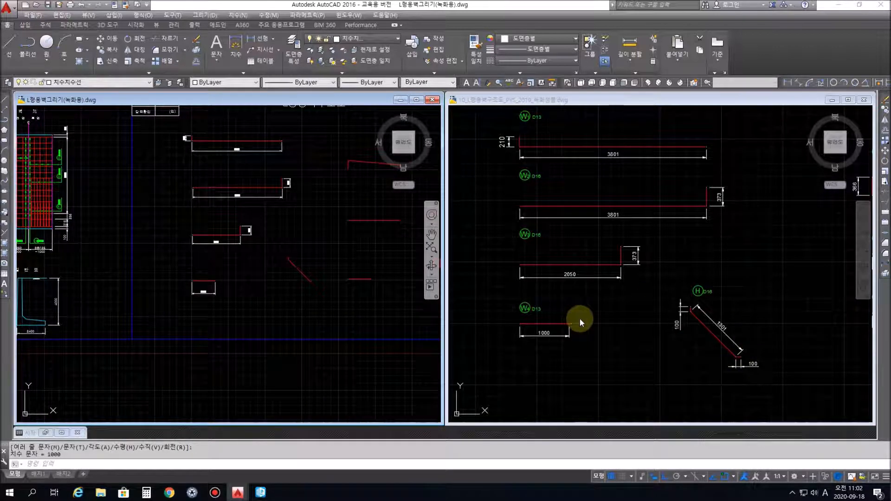
scroll(315, 279, "up", 5)
middle_click_drag(310, 318, 253, 311)
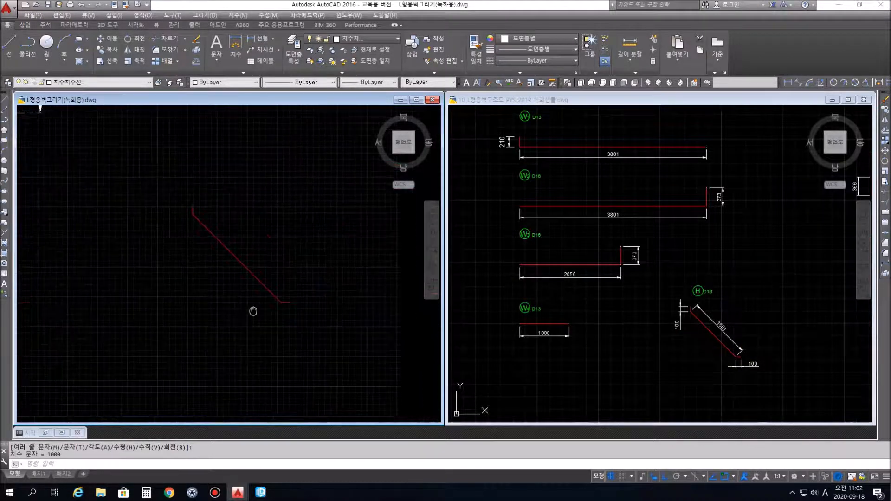
left_click(254, 42)
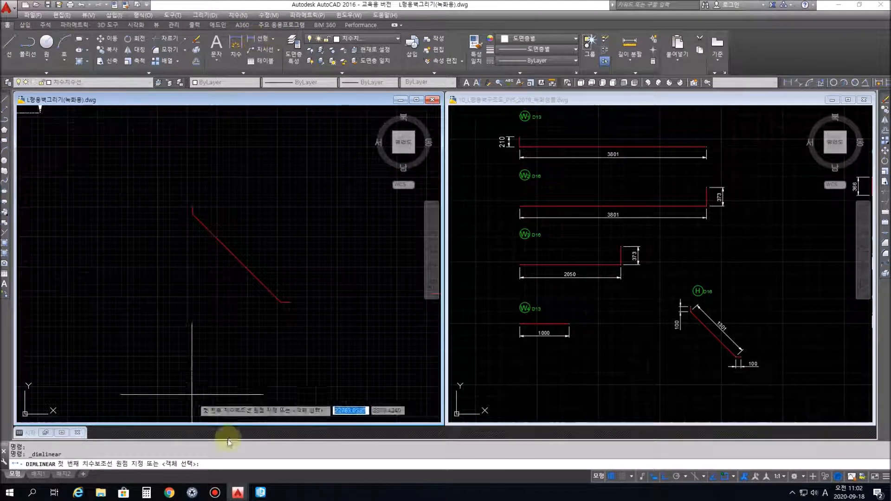
left_click(280, 302)
left_click(291, 303)
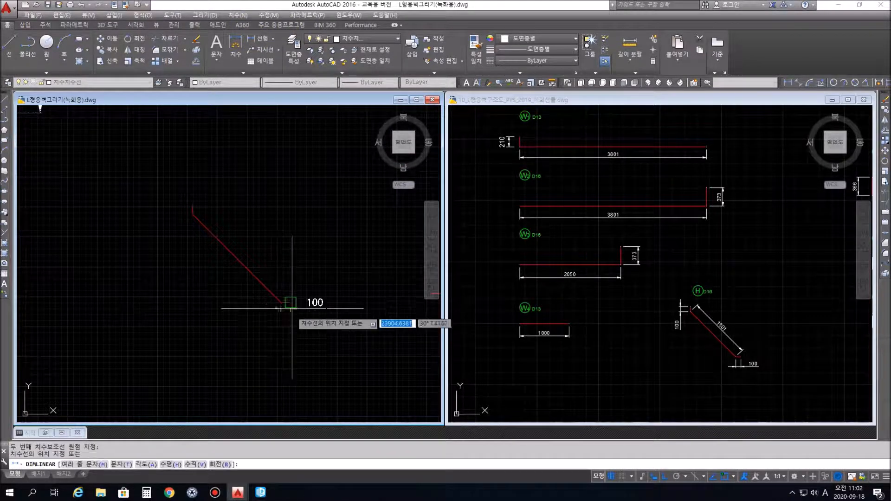
left_click(294, 344)
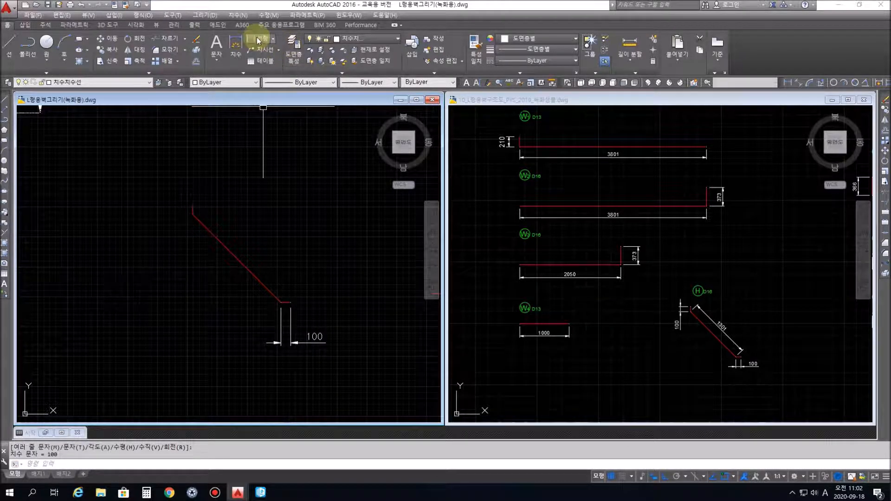
- Add a vertical linear dimension to the left of the short leg at the H bar's upper end
left_click(236, 46)
left_click(192, 204)
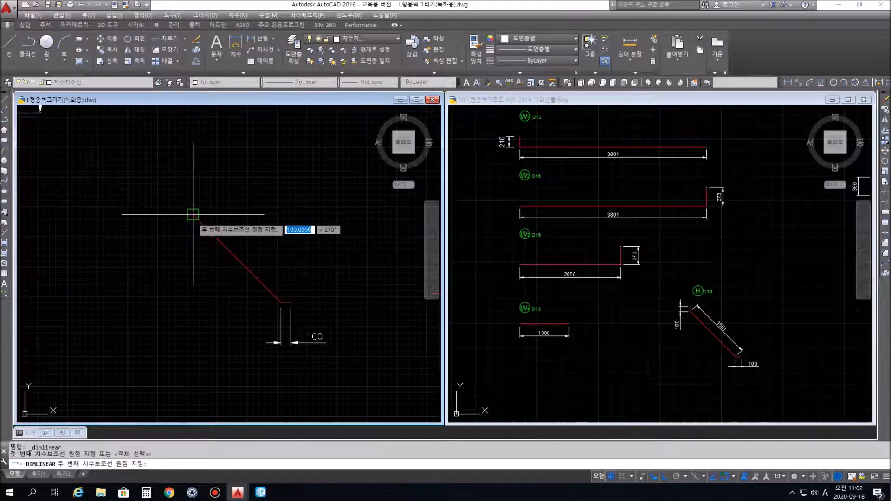
left_click(193, 215)
left_click(157, 218)
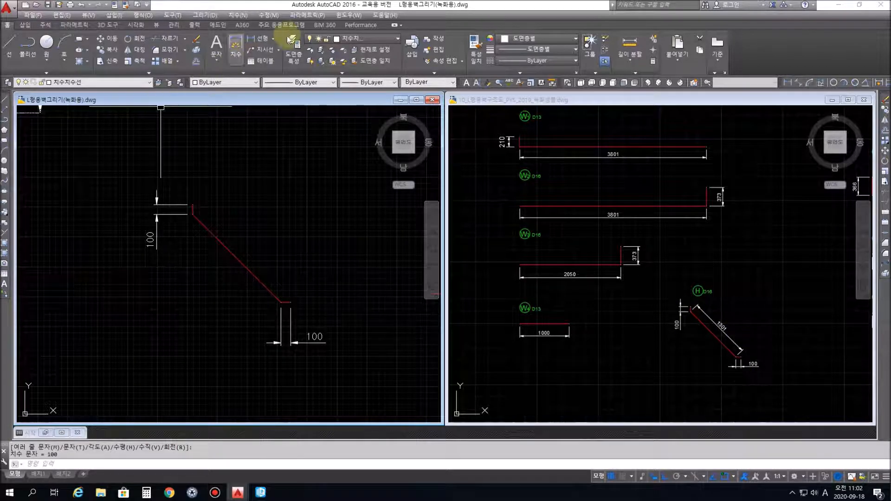
- Add an aligned dimension along the upper right side of the H bar's diagonal segment
left_click(274, 40)
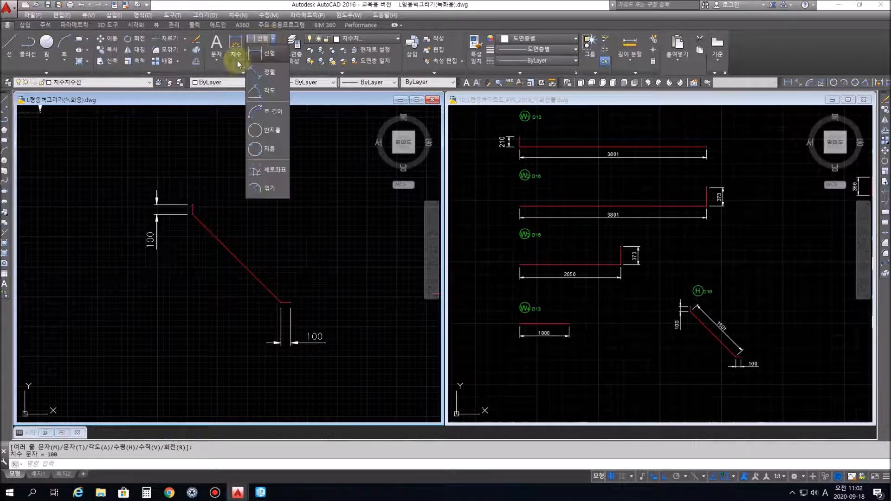
left_click(267, 76)
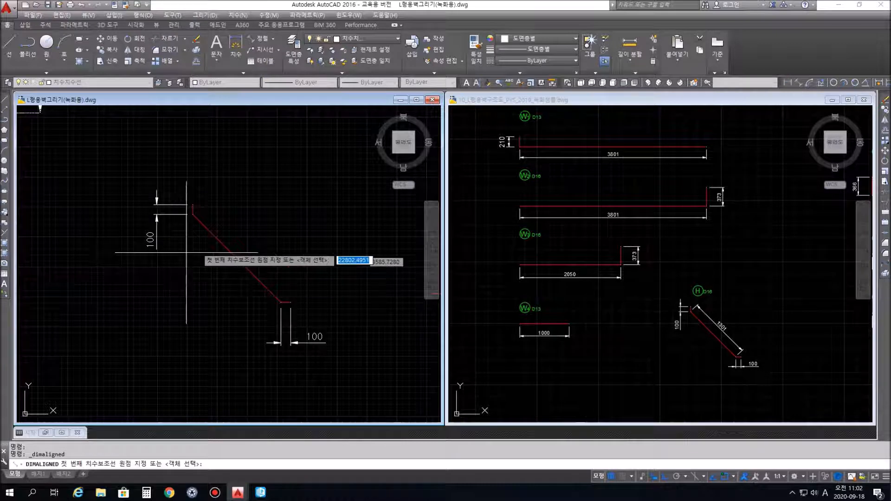
left_click(193, 215)
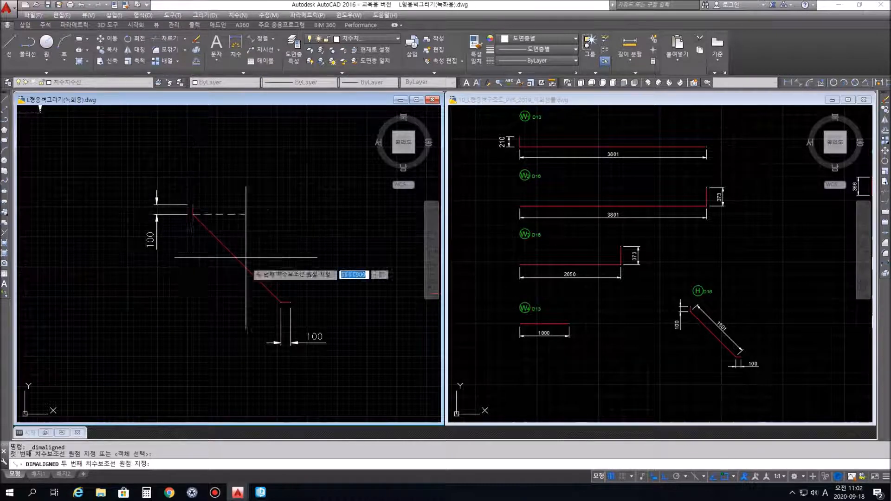
left_click(281, 303)
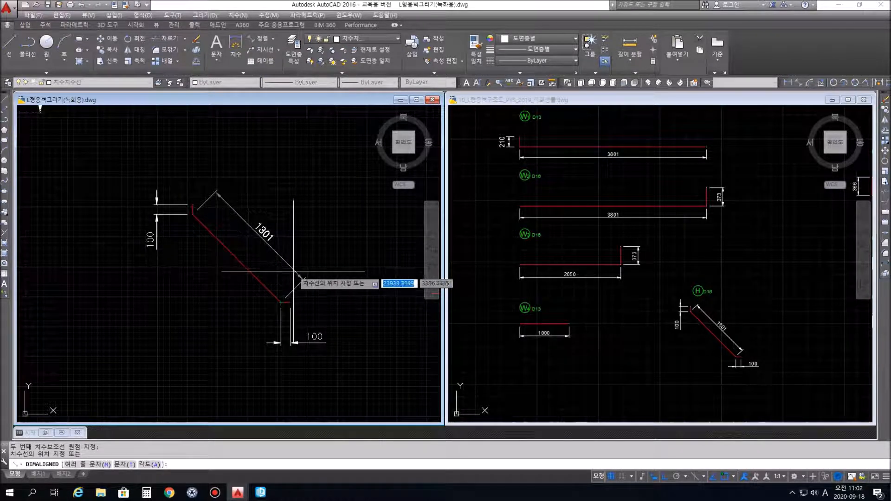
left_click(284, 279)
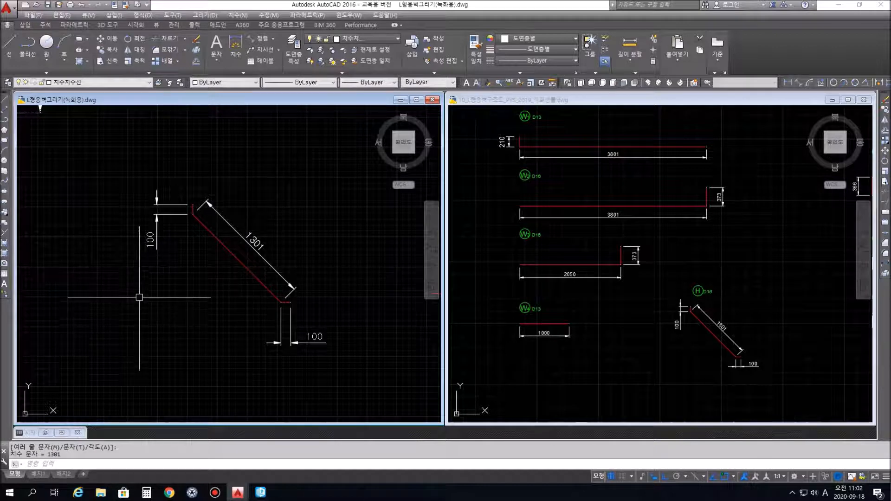
- Explode the two dimensions on the short legs at the H bar's upper and lower ends
key("Escape")
left_click(179, 289)
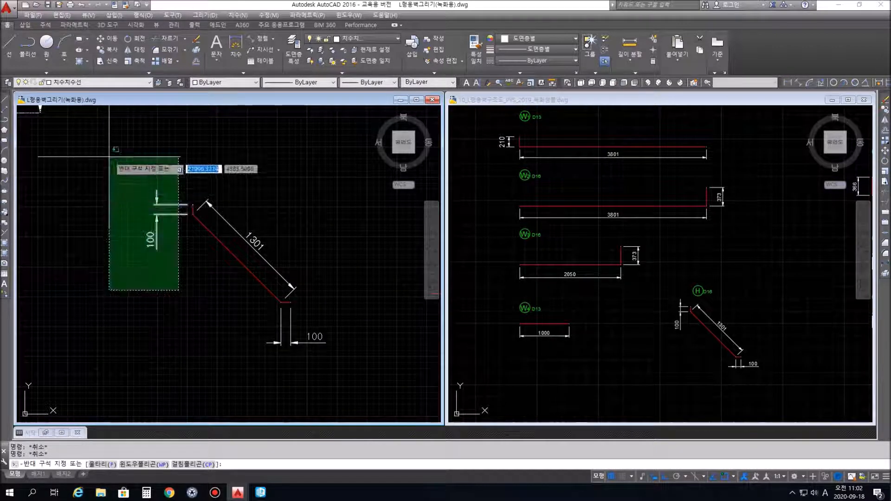
left_click(110, 160)
left_click(368, 369)
left_click(219, 325)
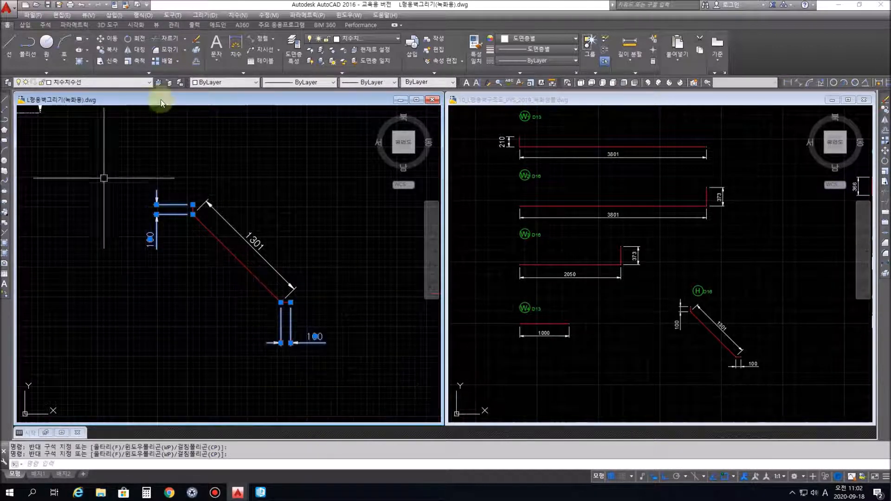
left_click(268, 15)
left_click(297, 354)
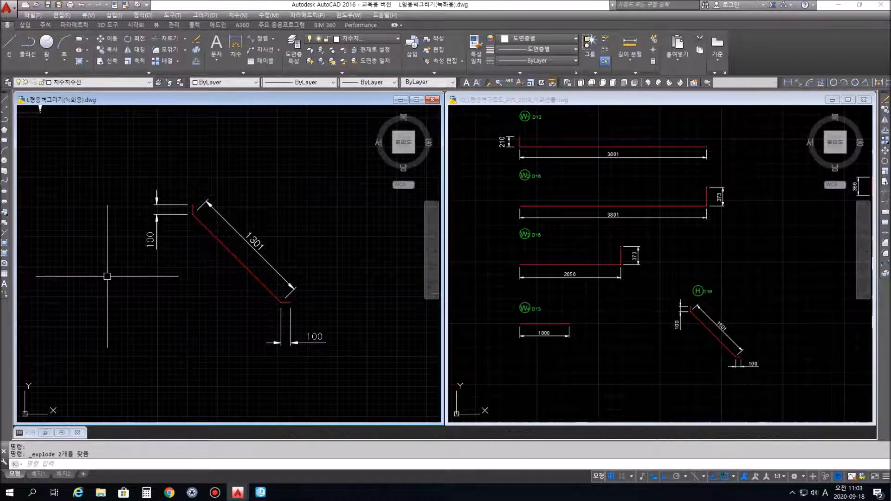
- Draw a line closing the gap between the arrowheads of the exploded vertical dimension at the H bar's upper leg
scroll(135, 264, "up", 2)
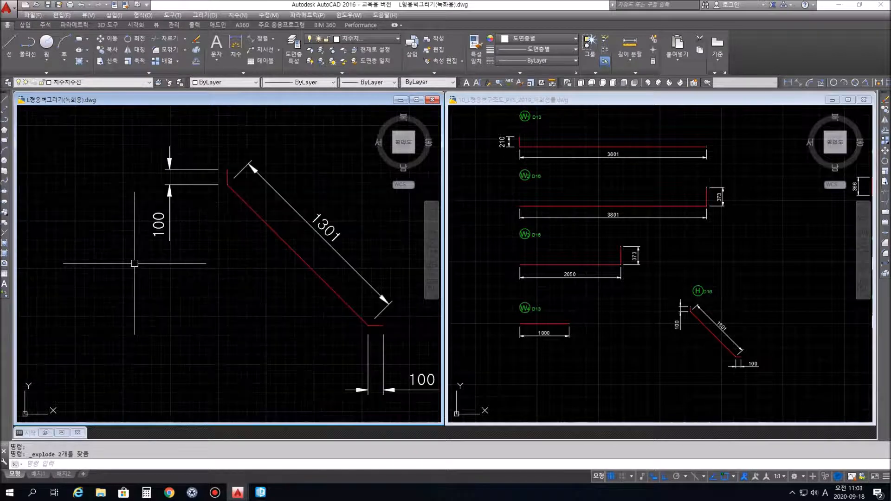
mouse_move(76, 224)
middle_mouse_down()
mouse_move(153, 259)
mouse_move(96, 259)
middle_mouse_up()
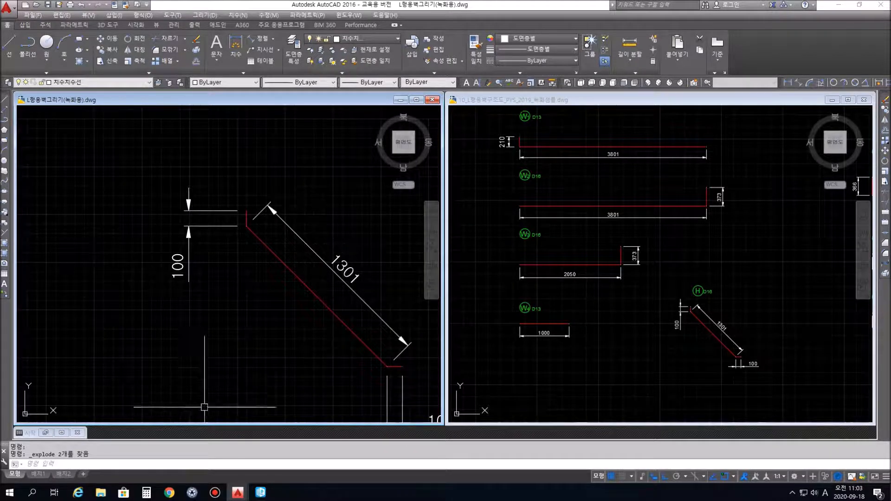
middle_click_drag(232, 358, 209, 272)
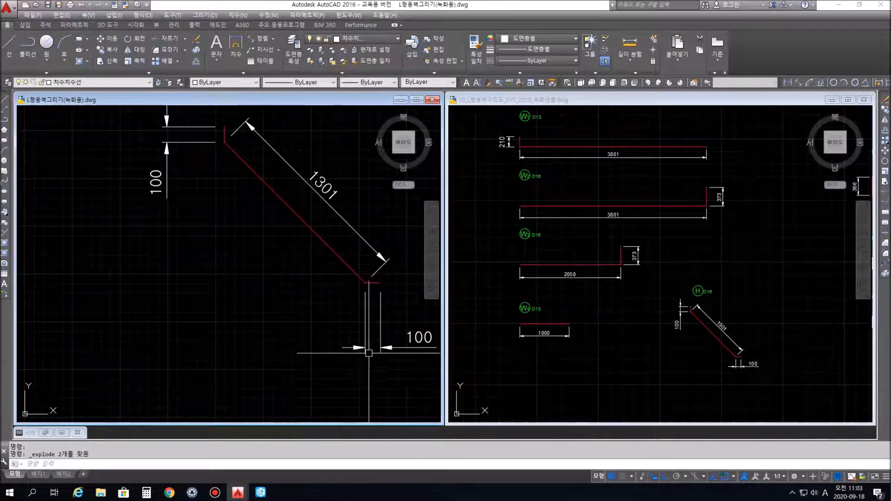
middle_click_drag(217, 179, 211, 239)
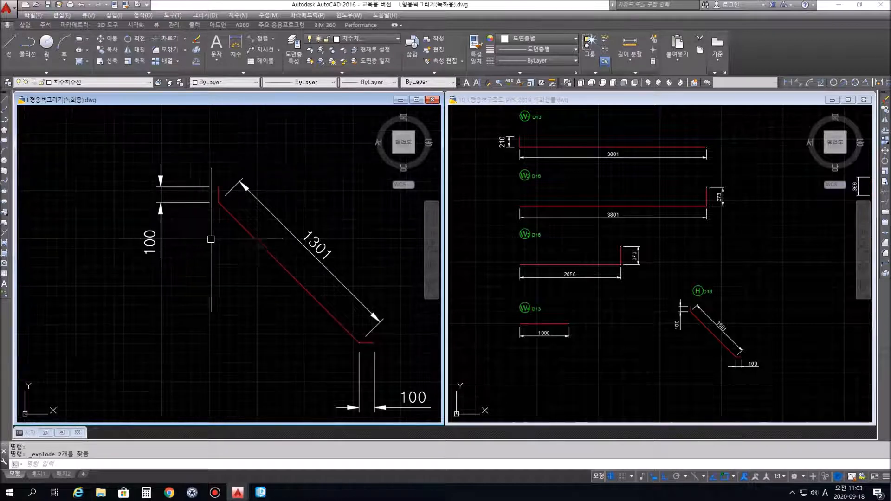
type("l")
key("Return")
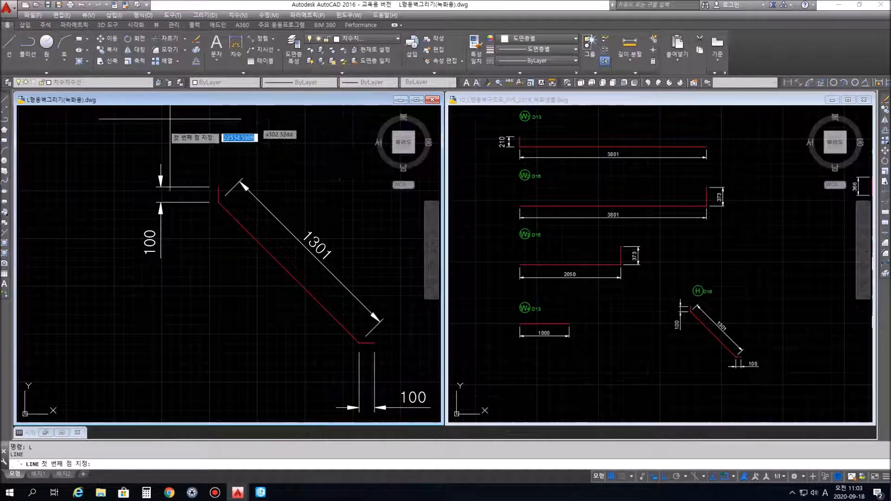
left_click(156, 187)
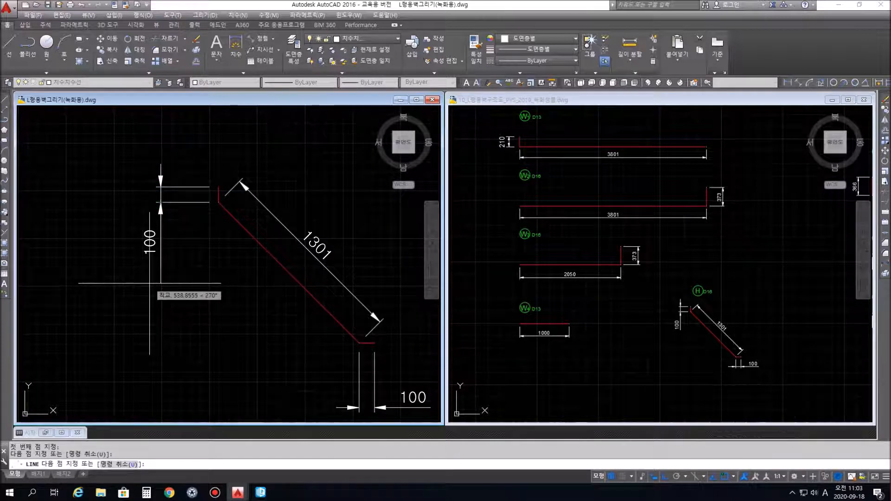
key("Escape")
- Draw a line joining the arrowheads of the exploded horizontal dimension below the H bar's lower leg
key("Return")
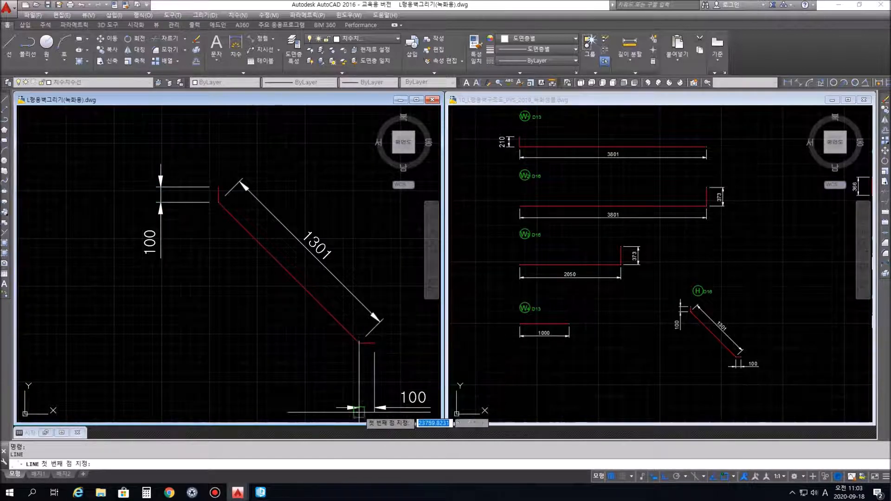
left_click(359, 407)
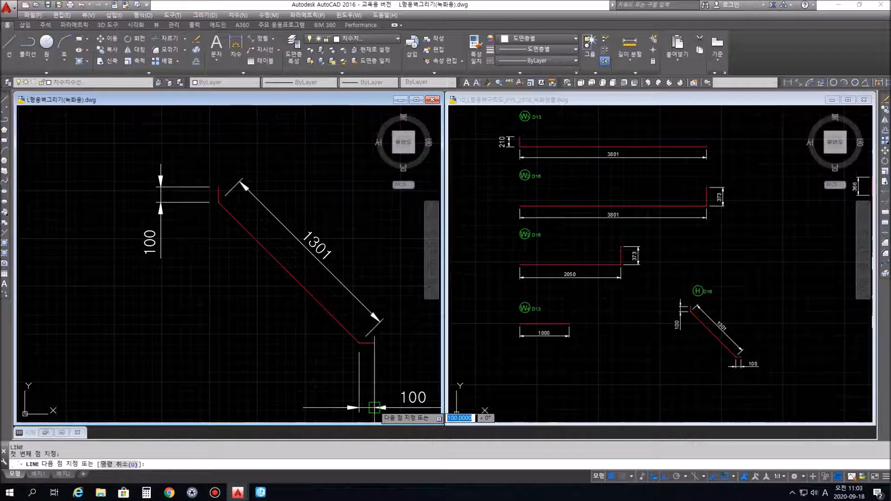
key("Return")
- Following the reference's F1 bar, add an aligned dimension to the left of the F1 bar's longer left leg
scroll(362, 334, "down", 4)
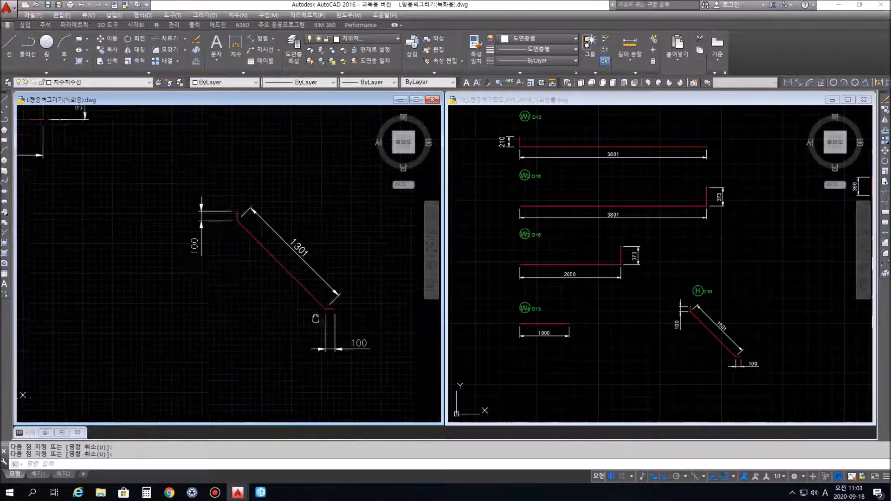
scroll(293, 255, "down", 6)
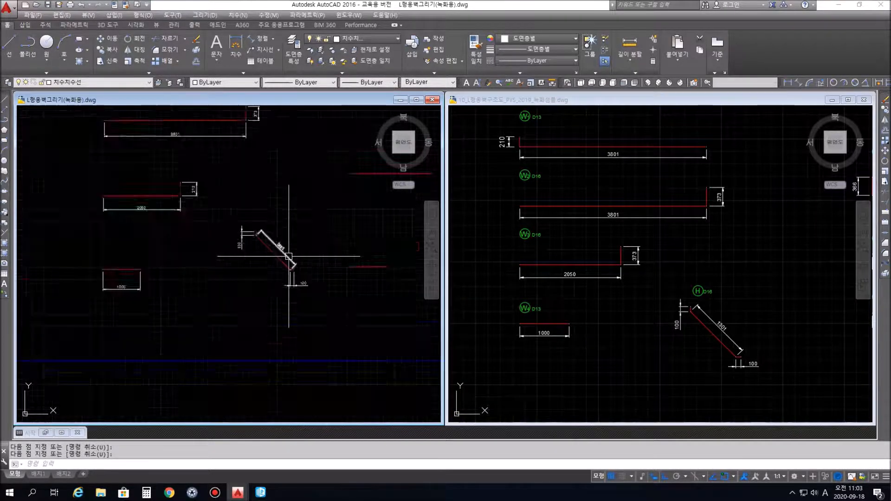
left_click(763, 270)
middle_click_drag(762, 270, 547, 286)
middle_click_drag(757, 308, 665, 319)
scroll(686, 304, "up", 2)
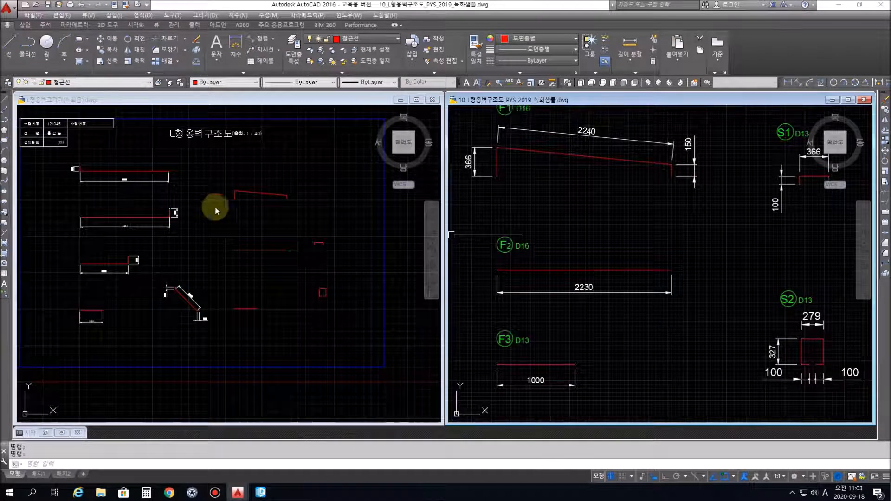
left_click(257, 219)
scroll(257, 219, "up", 2)
scroll(244, 219, "up", 2)
mouse_move(244, 218)
middle_mouse_down()
mouse_move(277, 210)
mouse_move(231, 212)
mouse_move(243, 249)
middle_mouse_up()
scroll(230, 218, "up", 2)
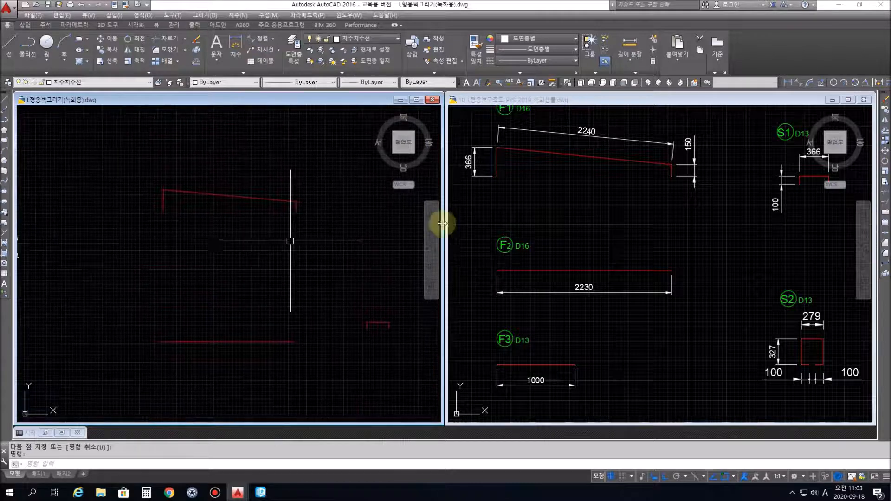
left_click(274, 39)
left_click(263, 74)
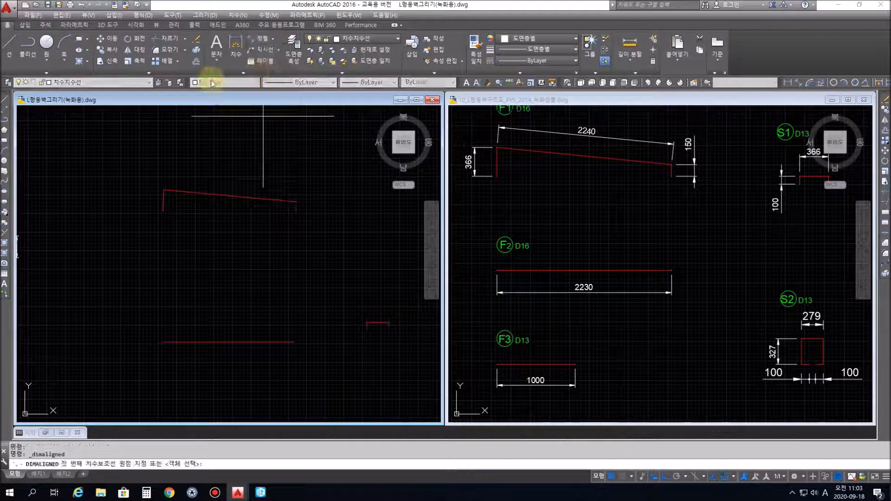
left_click(163, 190)
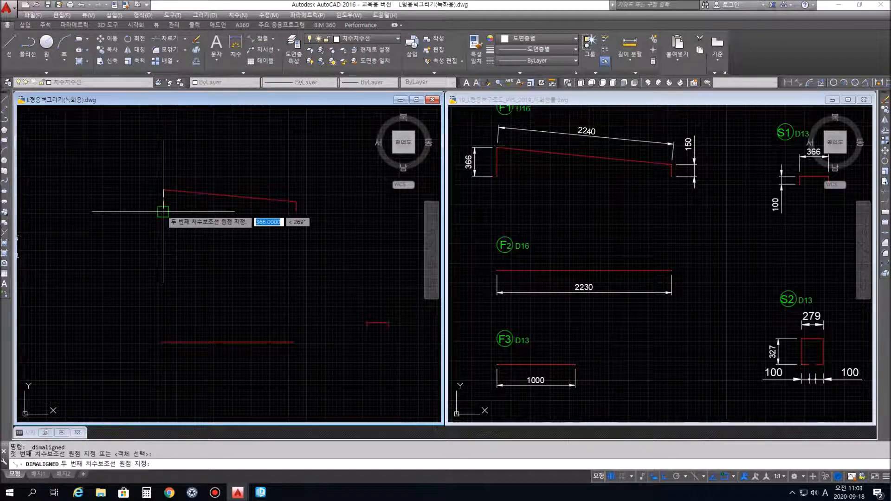
left_click(163, 211)
left_click(144, 200)
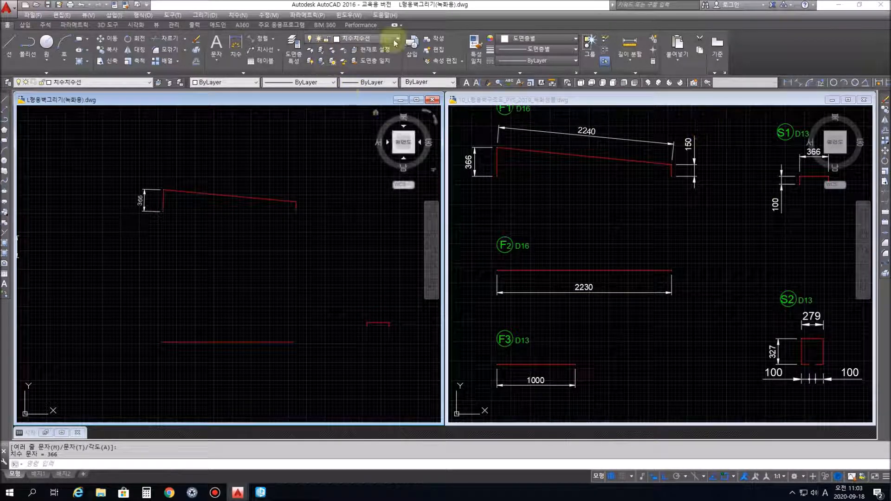
- Add a vertical linear dimension to the right of the F1 bar's short right leg
left_click(278, 43)
left_click(263, 63)
scroll(301, 210, "up", 2)
scroll(301, 210, "up", 1)
left_click(288, 212)
left_click(289, 189)
left_click(352, 189)
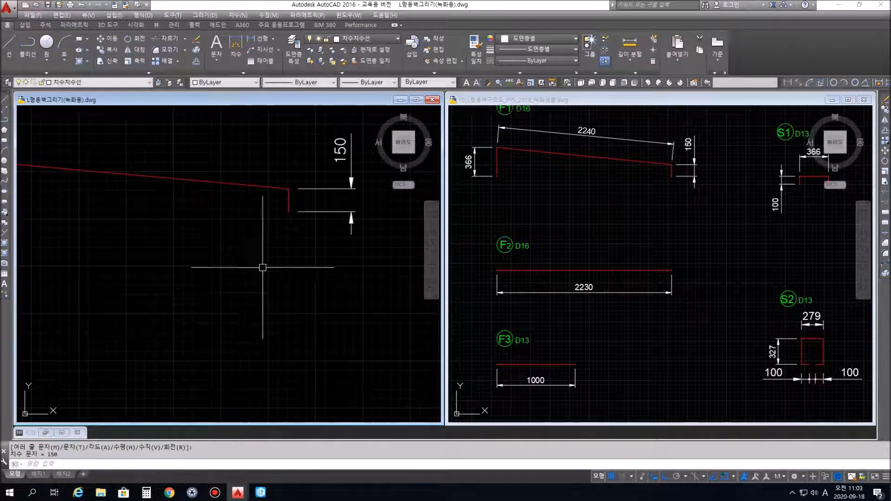
- Explode the vertical dimension beside the F1 bar's short right leg
left_click(381, 225)
left_click(345, 164)
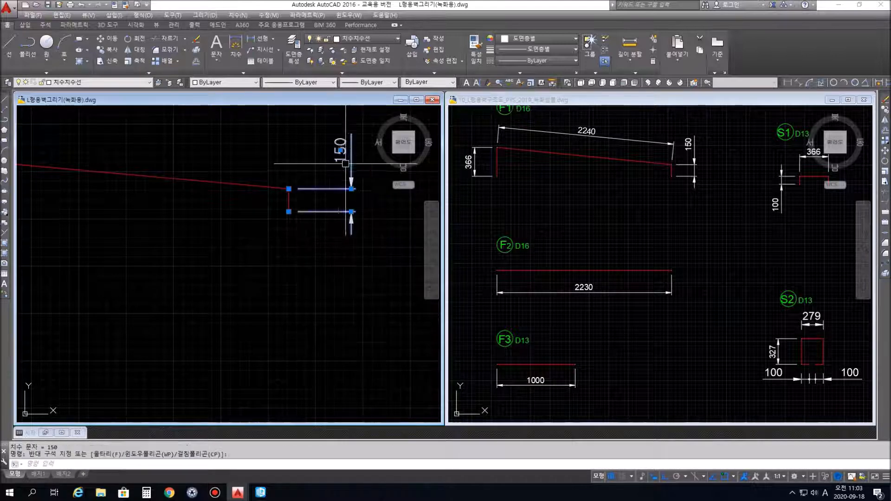
left_click(269, 16)
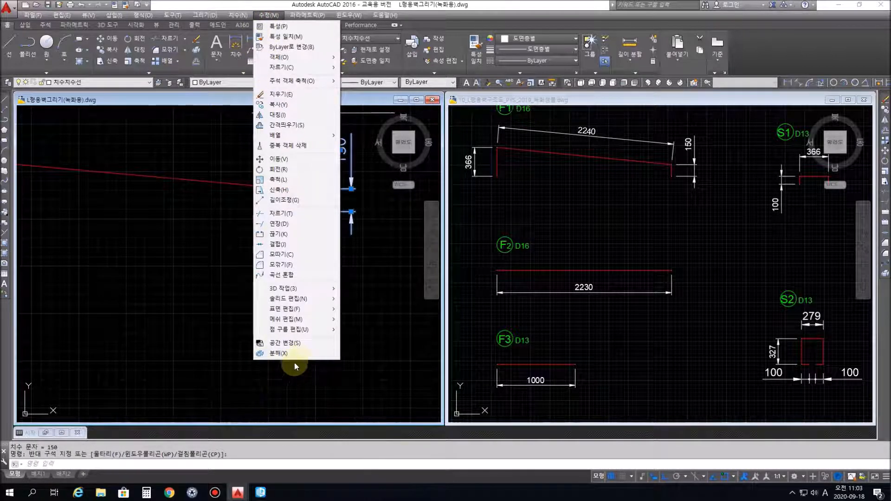
left_click(279, 353)
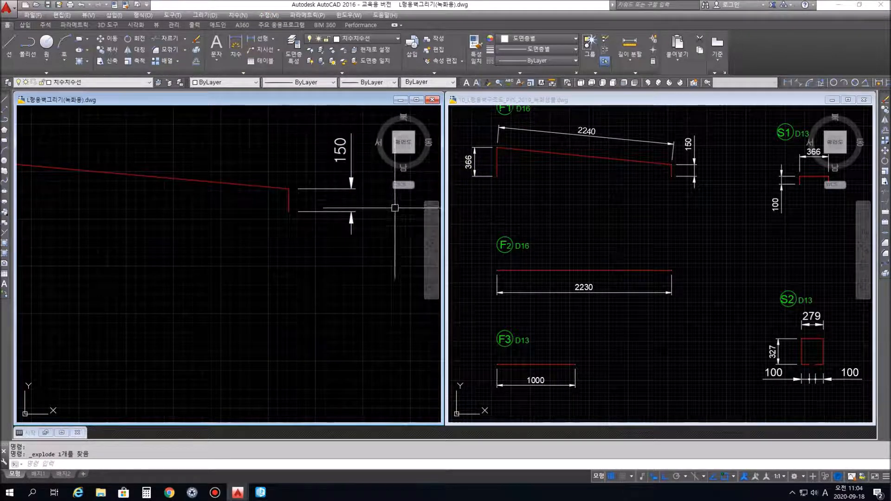
- Try to draw a line between the arrowheads of the exploded dimension at the F1 bar's right leg
type("l")
key("Return")
left_click(352, 188)
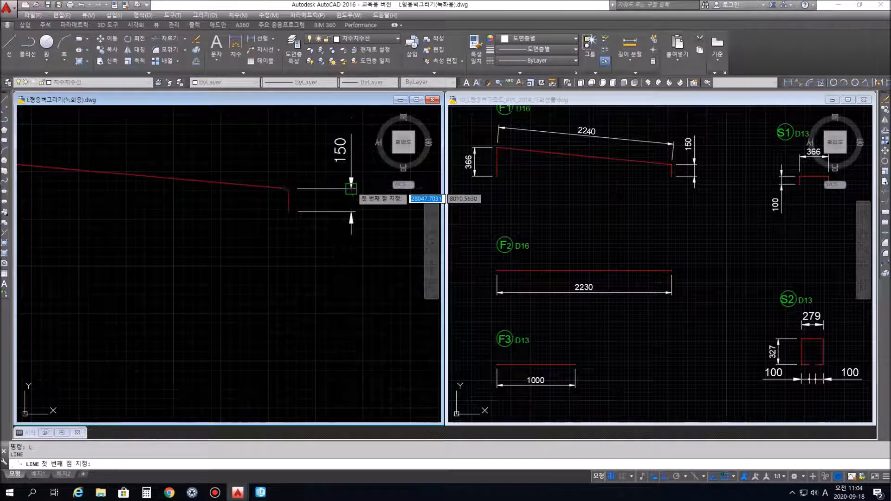
left_click(350, 217)
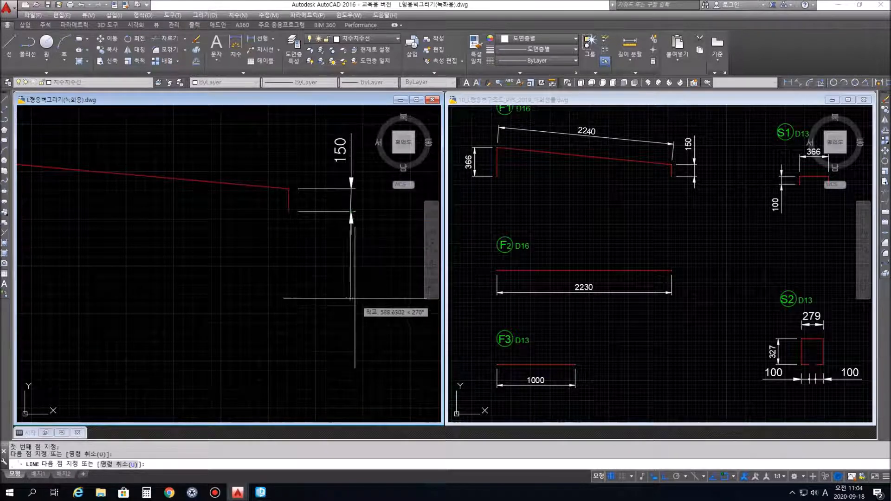
key("Escape")
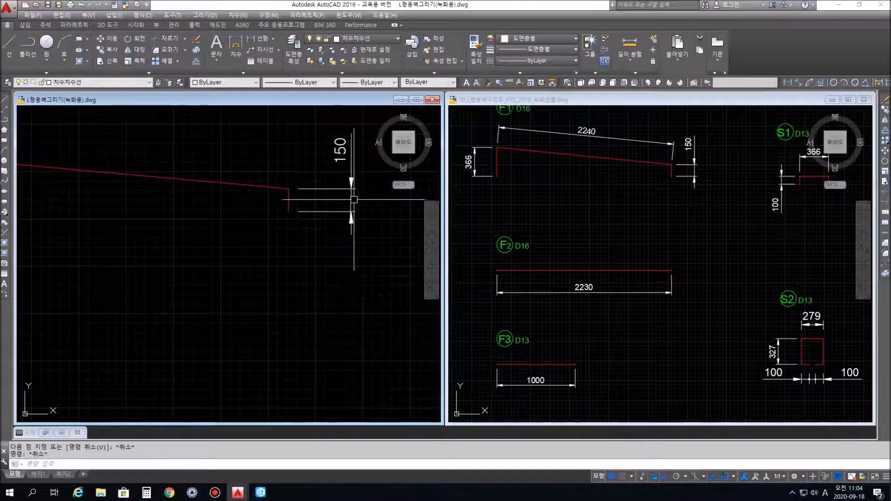
- Draw a line joining the two arrow tips of the exploded dimension beside the F1 bar's right leg
scroll(370, 217, "up", 3)
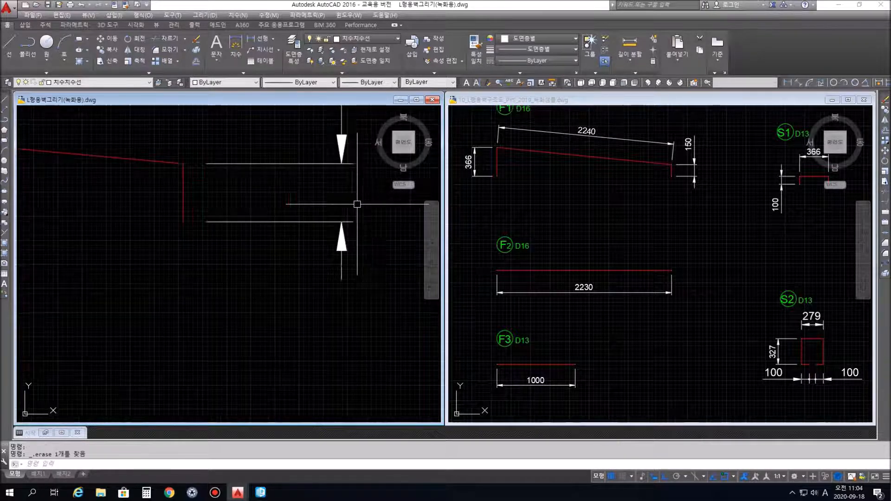
key("l")
key("space")
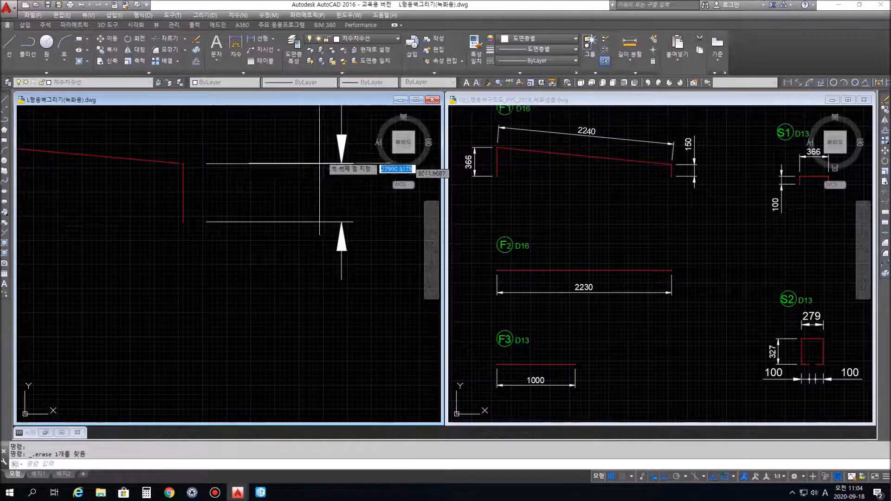
left_click(342, 164)
left_click(341, 223)
key("space")
- Add an aligned dimension above the F1 bar's sloping segment
scroll(295, 252, "down", 5)
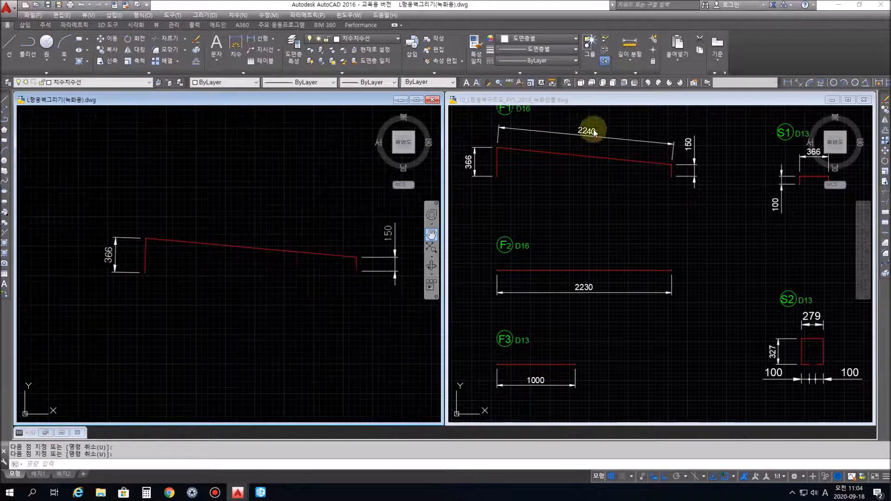
left_click(265, 42)
left_click(274, 41)
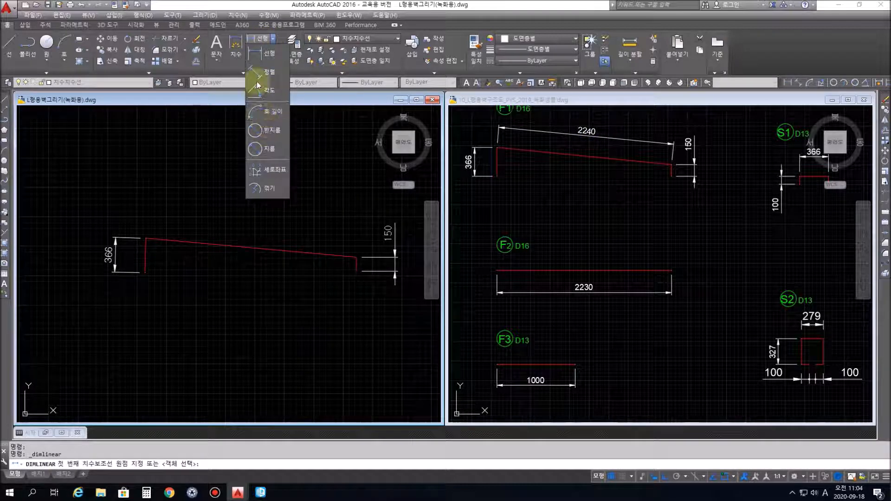
left_click(260, 82)
left_click(146, 240)
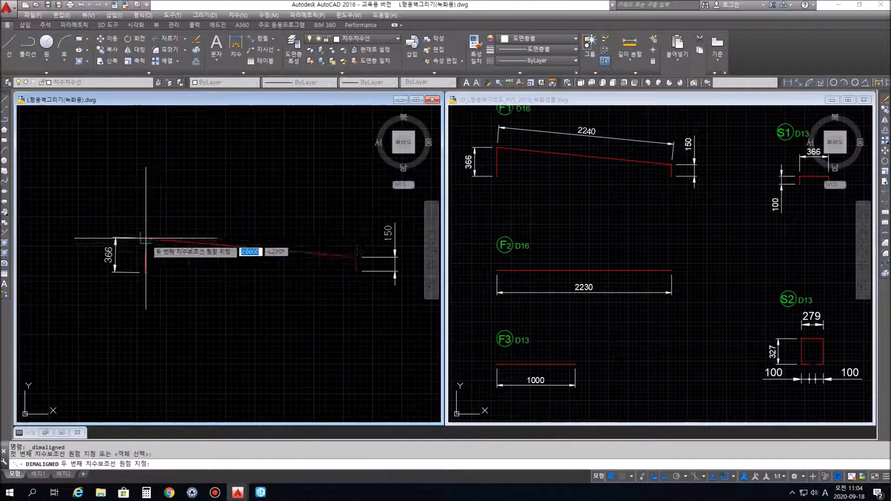
left_click(356, 257)
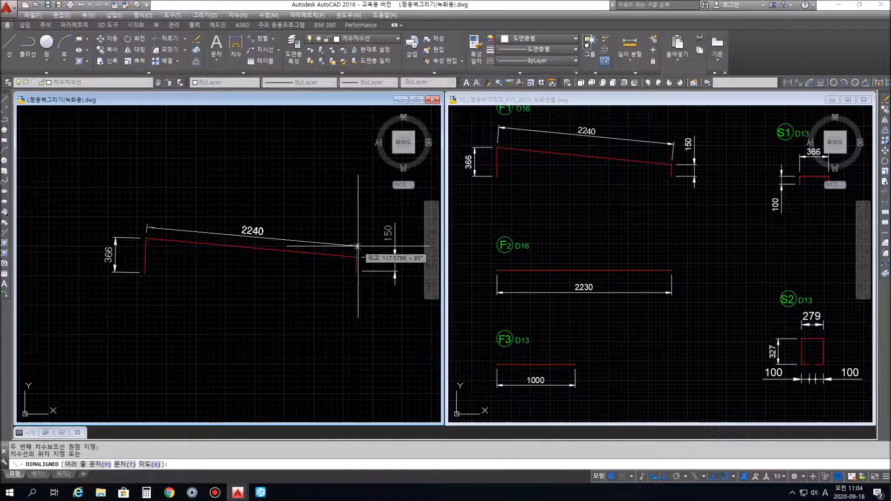
left_click(357, 239)
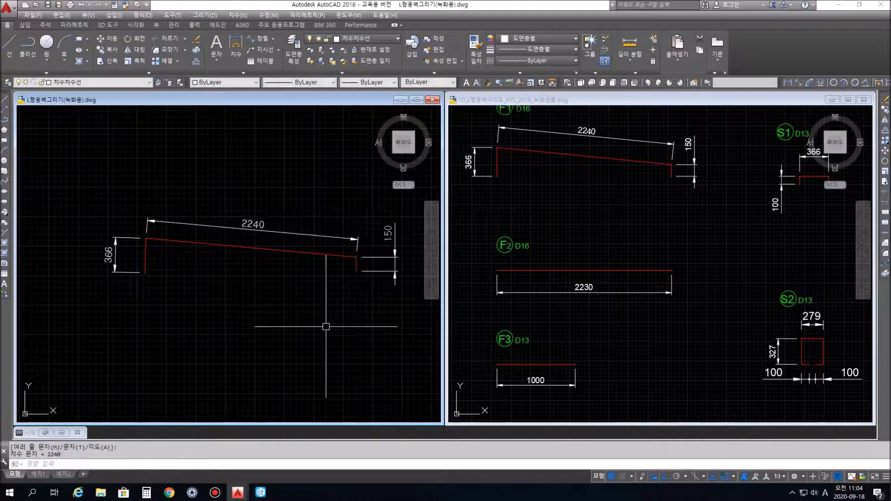
- Add a linear horizontal dimension for the full length of the F2 bar, placed below it
scroll(272, 350, "down", 3)
middle_click_drag(267, 372, 274, 269)
scroll(268, 289, "up", 2)
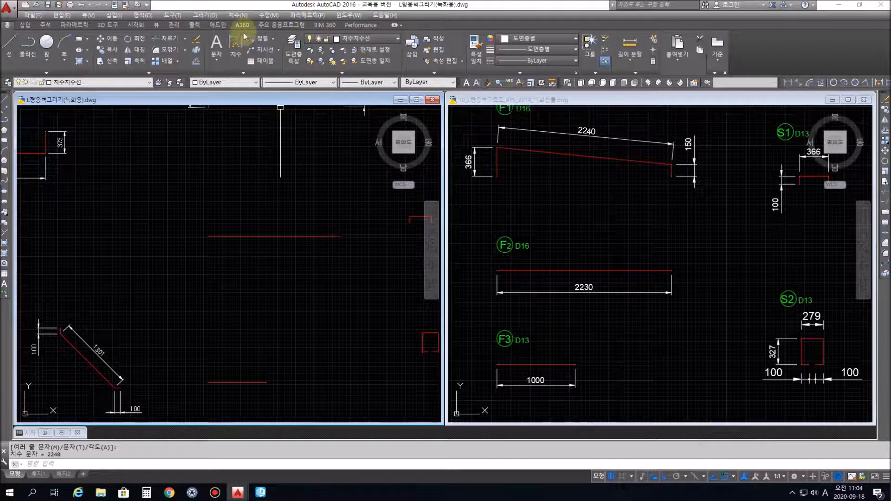
left_click(273, 39)
left_click(268, 55)
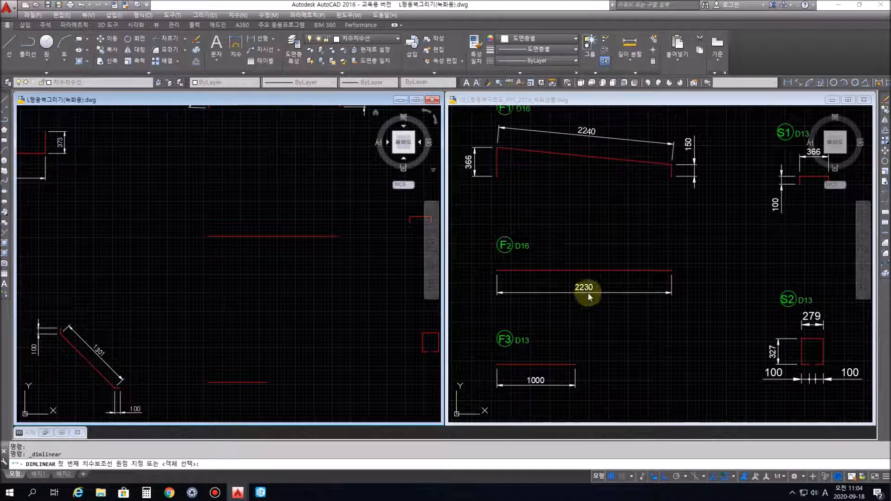
left_click(207, 236)
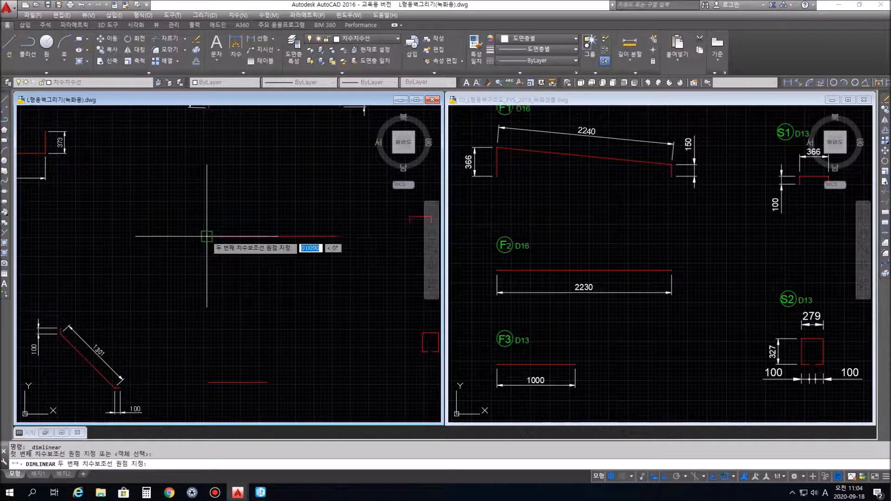
left_click(336, 237)
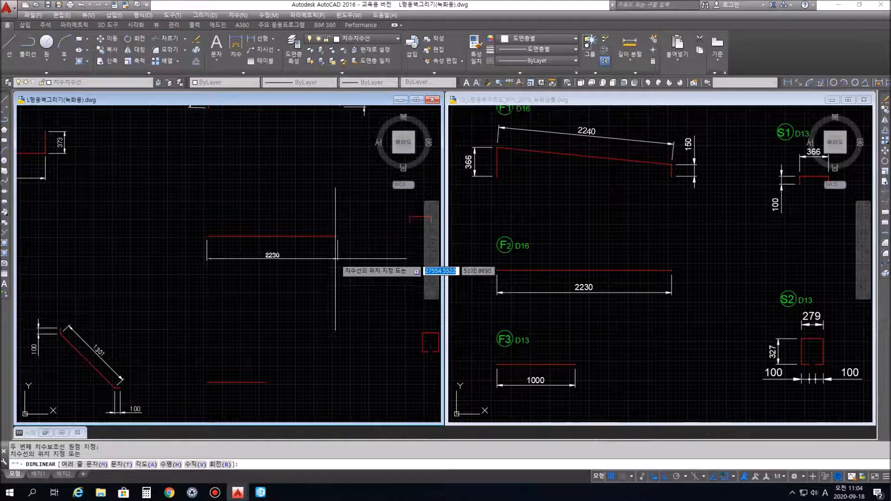
left_click(335, 262)
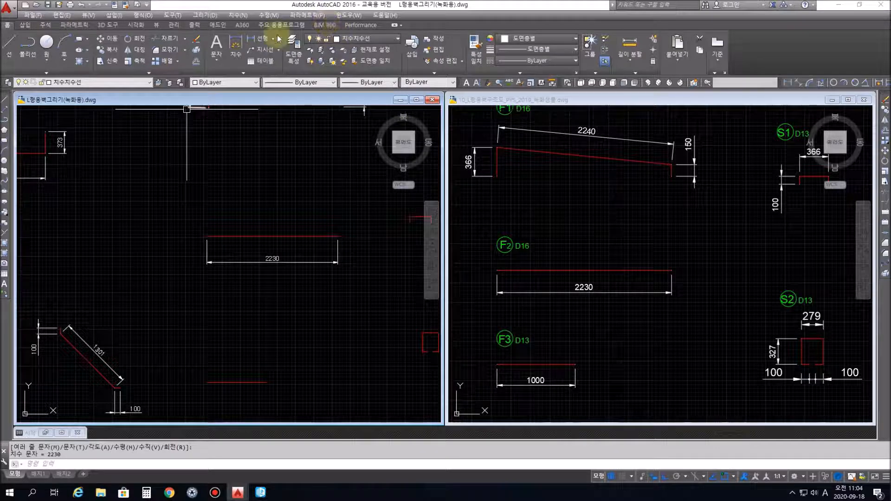
- Add a linear horizontal dimension for the full length of the F3 bar, placed below it
left_click(248, 42)
left_click(207, 383)
left_click(265, 383)
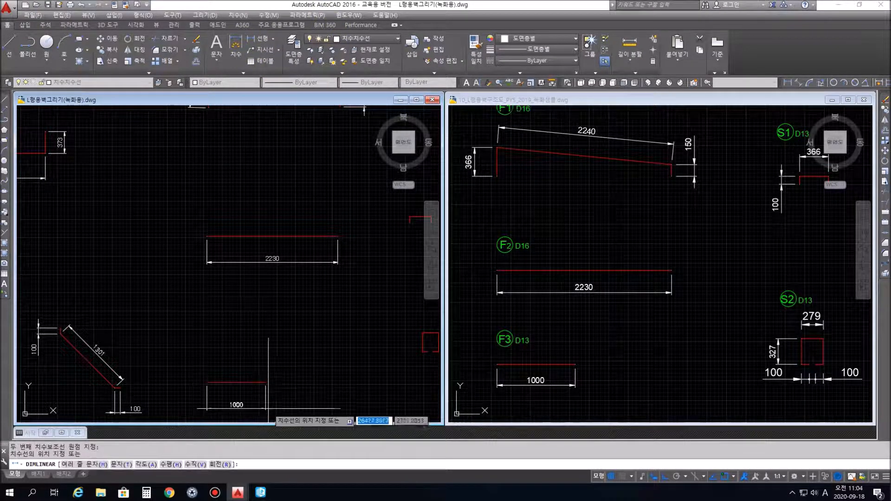
left_click(274, 406)
- Check the reference's S1 and S2 bars and add a vertical dimension for the S1 bar's left leg, placed outside the bar
scroll(328, 358, "down", 3)
middle_click_drag(328, 355, 256, 331)
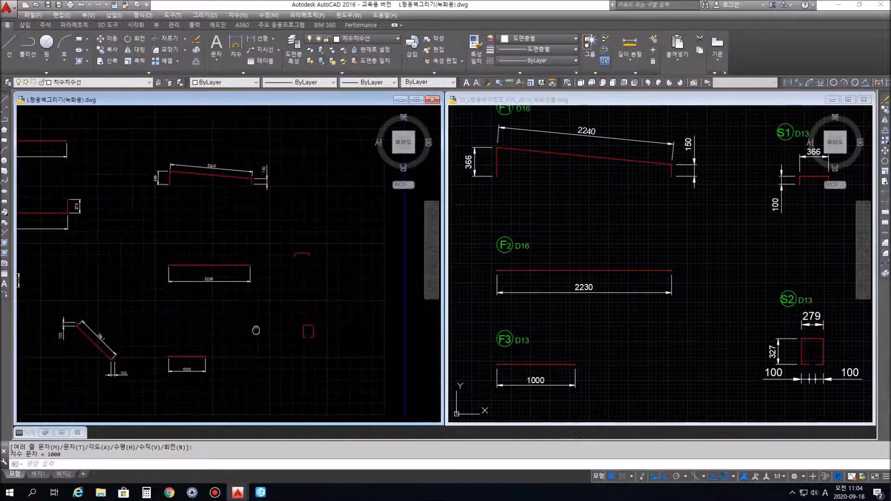
left_click(620, 271)
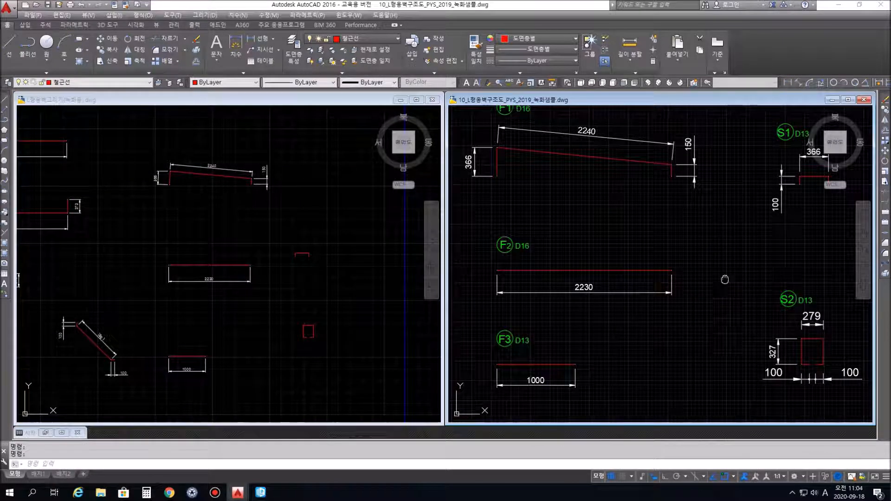
middle_click_drag(738, 277, 568, 276)
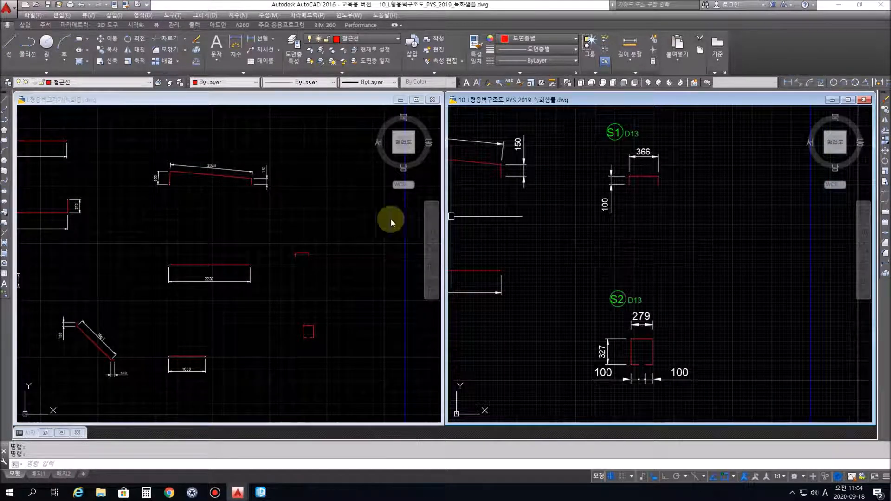
left_click(300, 271)
scroll(299, 273, "up", 4)
mouse_move(299, 273)
middle_mouse_down()
mouse_move(304, 298)
mouse_move(255, 298)
middle_mouse_up()
scroll(304, 298, "up", 2)
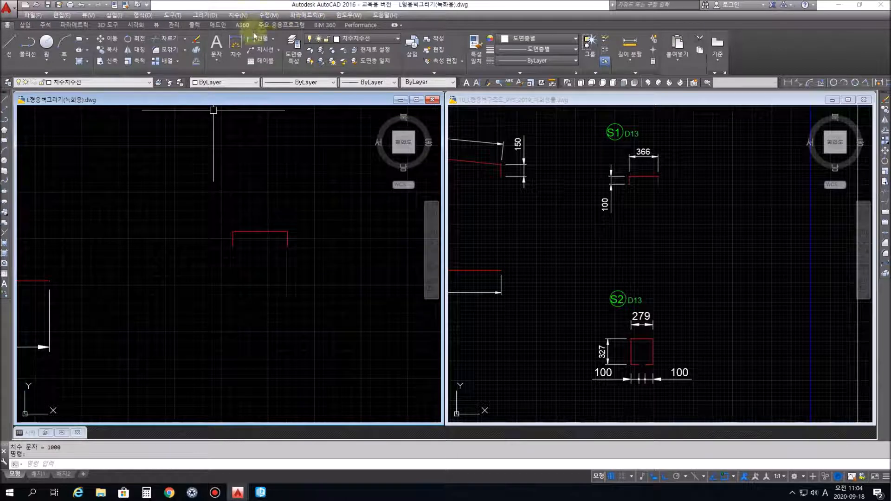
left_click(267, 42)
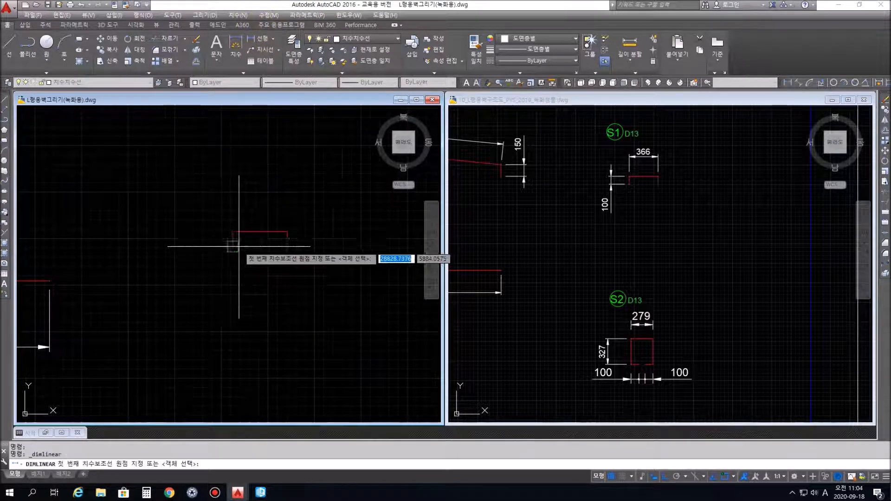
left_click(232, 232)
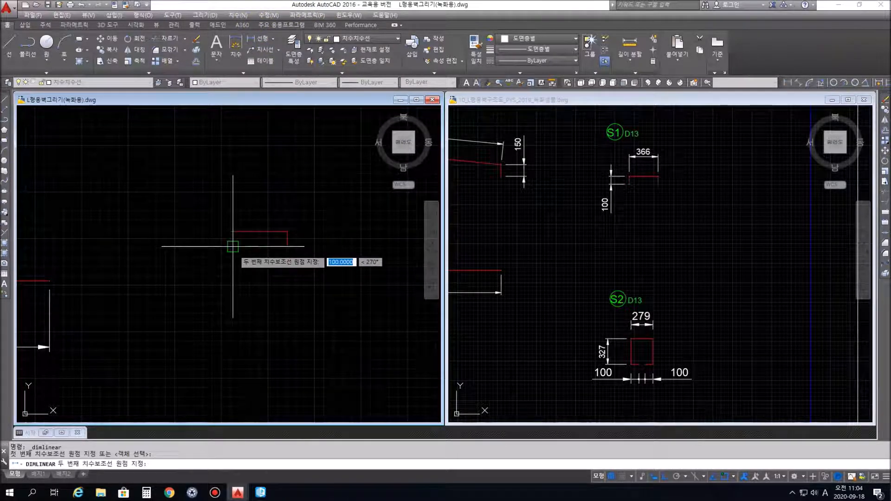
left_click(233, 246)
left_click(209, 254)
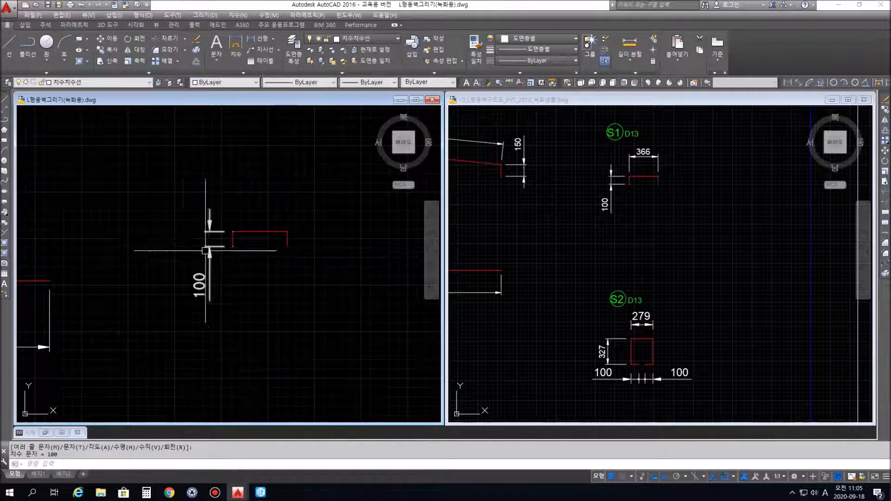
- Add a linear horizontal dimension above the S1 bar for its full width
left_click(265, 41)
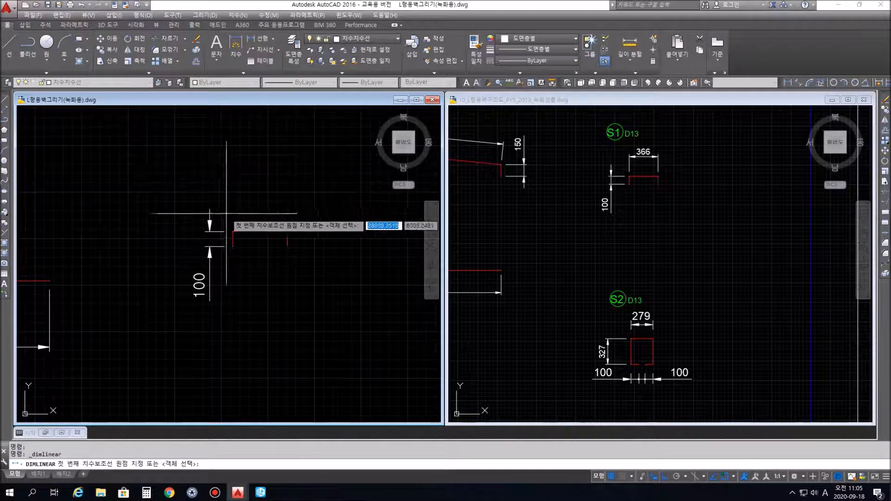
left_click(233, 232)
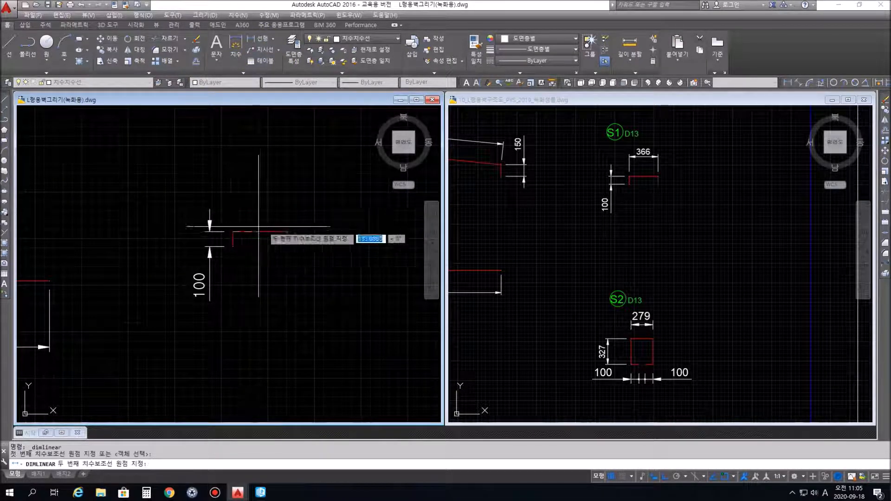
left_click(287, 232)
left_click(280, 200)
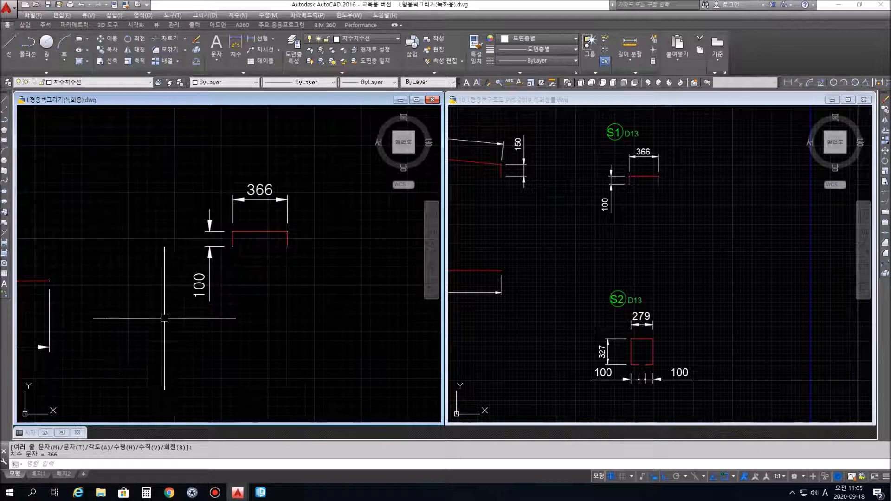
- Explode the vertical dimension beside the S1 bar's left leg
left_click(215, 312)
left_click(157, 249)
left_click(268, 16)
left_click(304, 355)
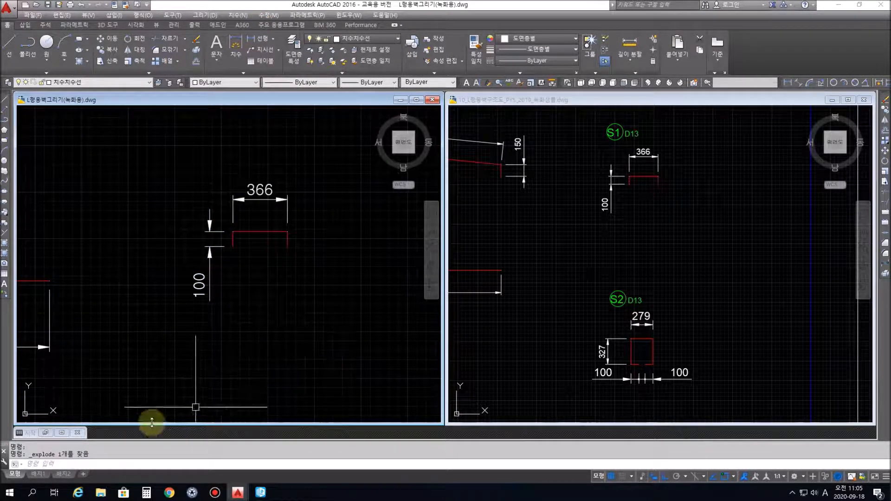
- Draw a line joining the two arrow tips of the exploded dimension beside the S1 bar's left leg
type("l")
key("Return")
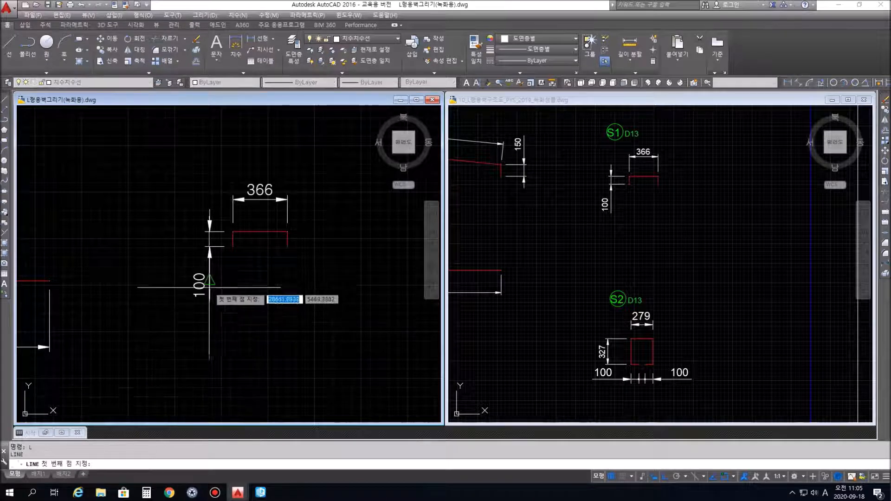
scroll(194, 206, "up", 2)
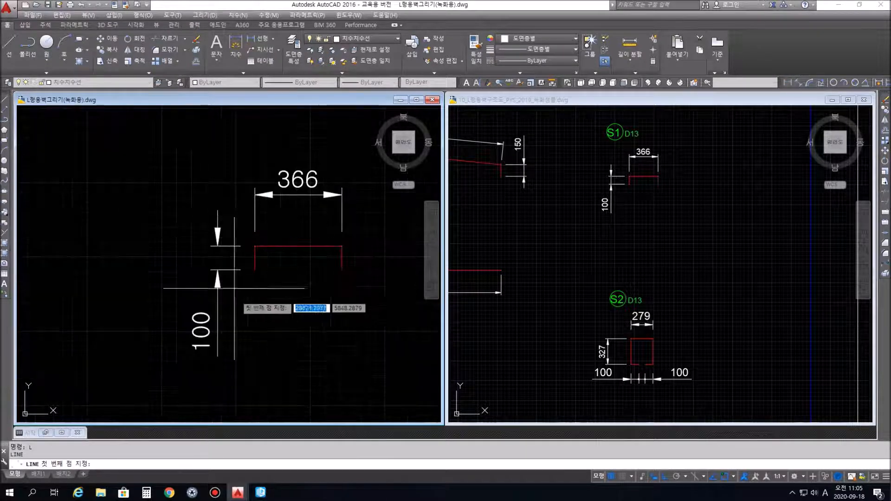
left_click(217, 246)
left_click(218, 269)
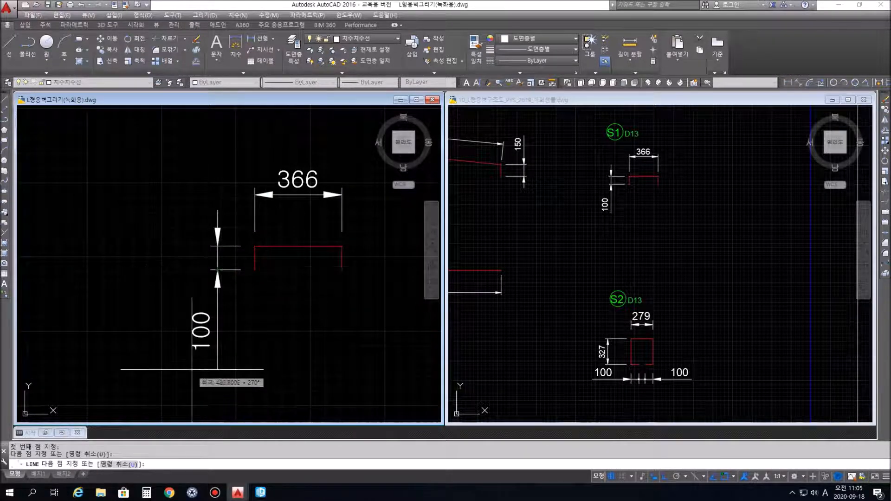
key("Return")
key("Return")
- Add a linear horizontal dimension below the S2 bar's bottom-left hook, with its text on the right
scroll(314, 385, "down", 1)
scroll(315, 385, "down", 1)
mouse_move(315, 385)
middle_mouse_down()
mouse_move(277, 325)
mouse_move(254, 251)
mouse_move(295, 262)
middle_mouse_up()
scroll(274, 278, "up", 2)
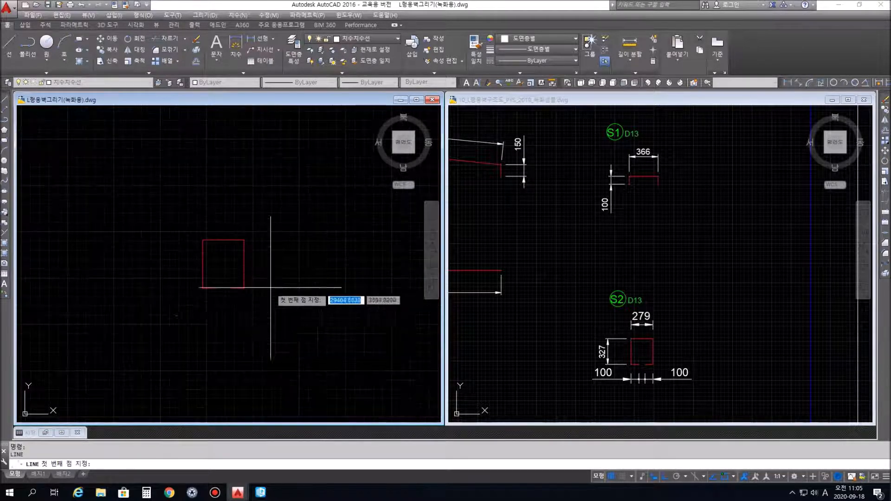
scroll(286, 285, "up", 2)
middle_click_drag(282, 285, 319, 271)
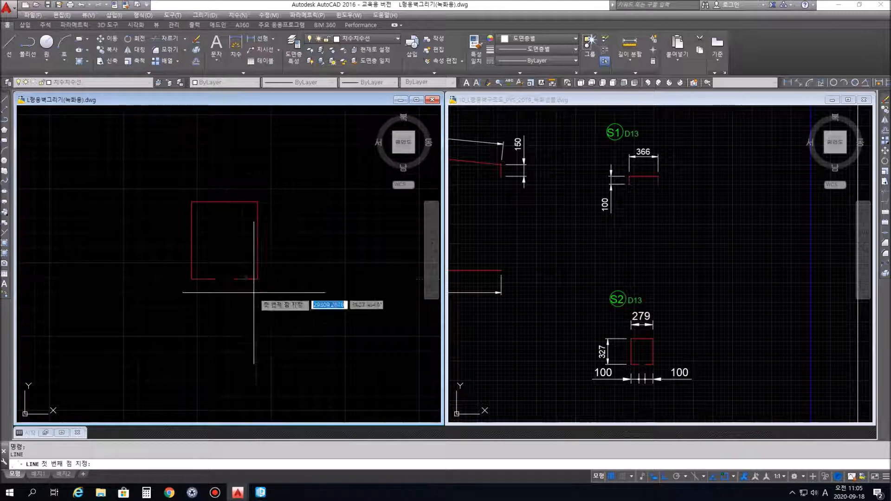
left_click(258, 39)
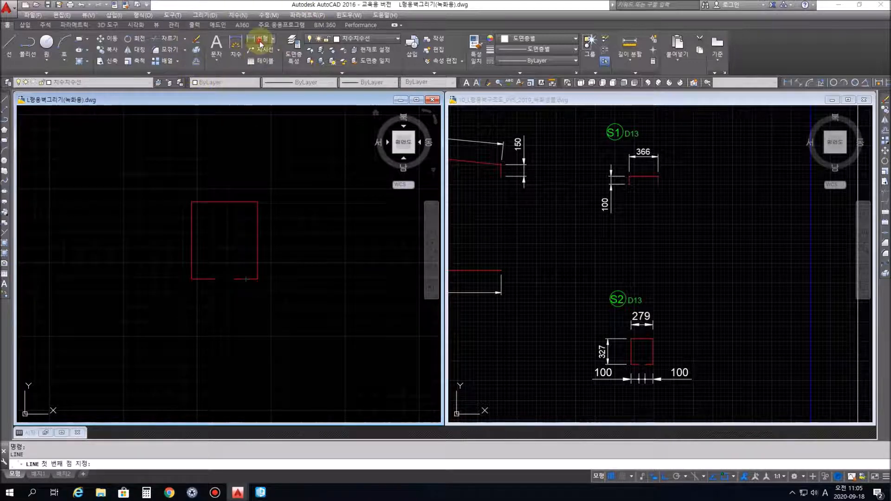
left_click(215, 279)
left_click(203, 321)
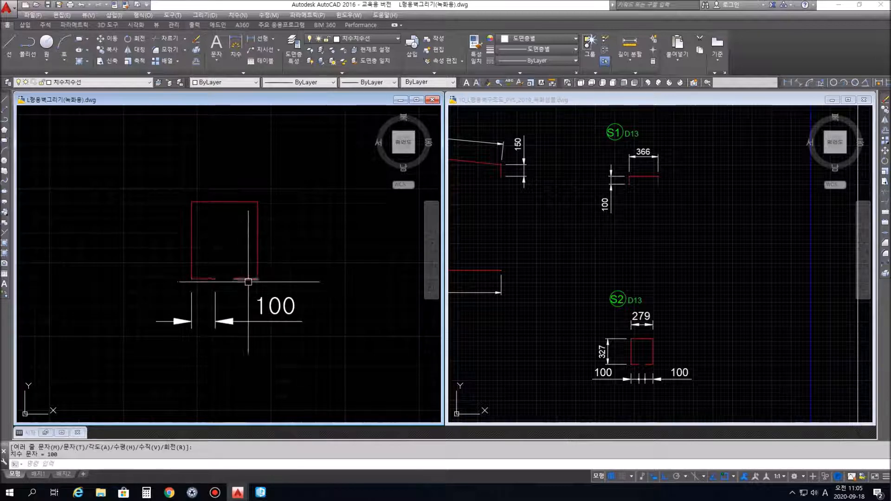
- Delete the horizontal dimension below the S2 bar's bottom-left hook
left_click(273, 359)
left_click(159, 306)
key("Delete")
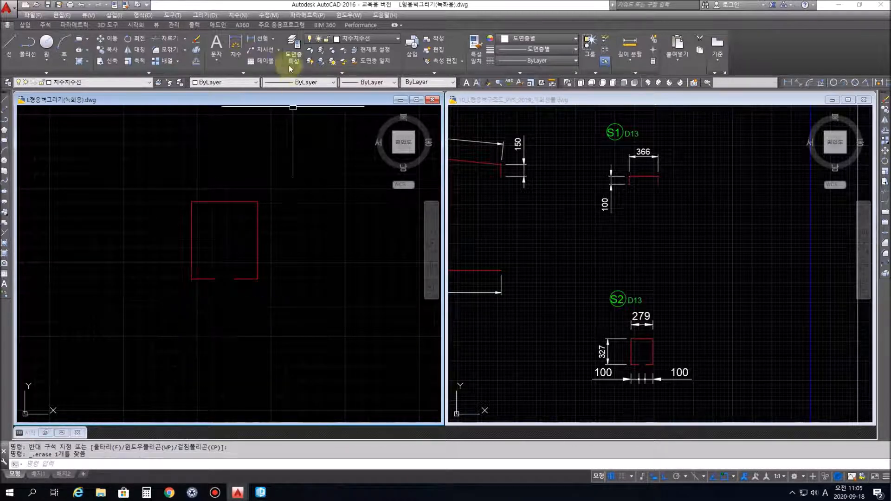
- Dimension the S2 bar's bottom-left hook horizontally below the bar, picking the inner end first so the text falls on the left
left_click(258, 39)
left_click(215, 279)
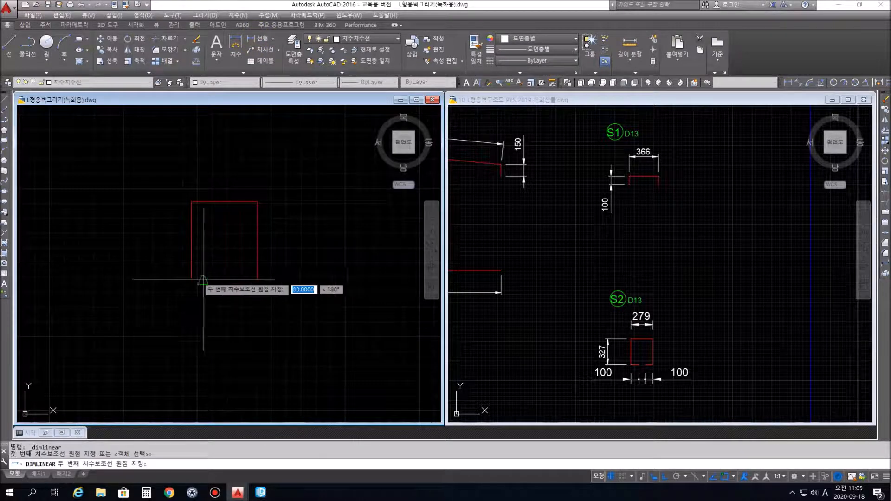
left_click(192, 279)
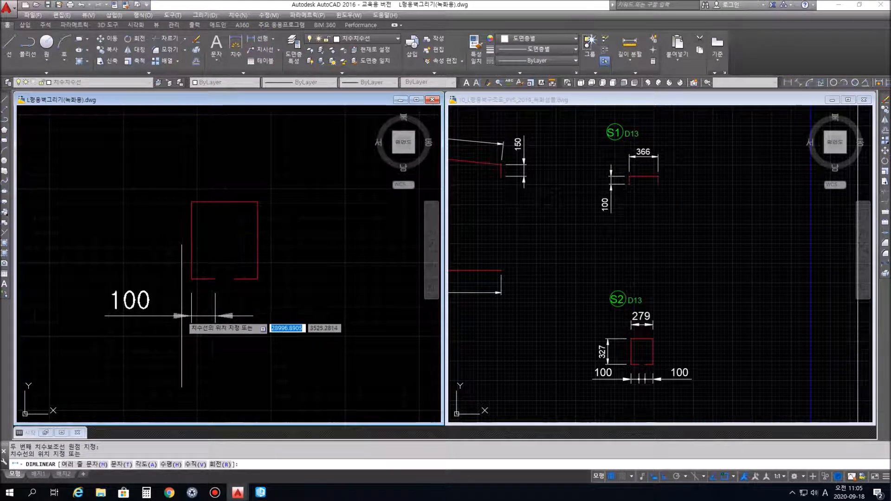
left_click(181, 316)
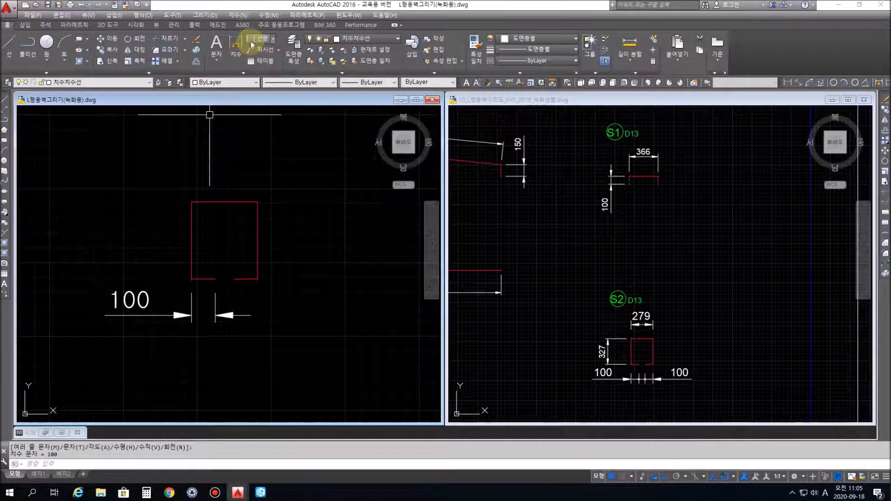
- Dimension the S2 bar's bottom-right hook horizontally, in line with the left hook's dimension and with its text on the right
left_click(258, 39)
left_click(234, 278)
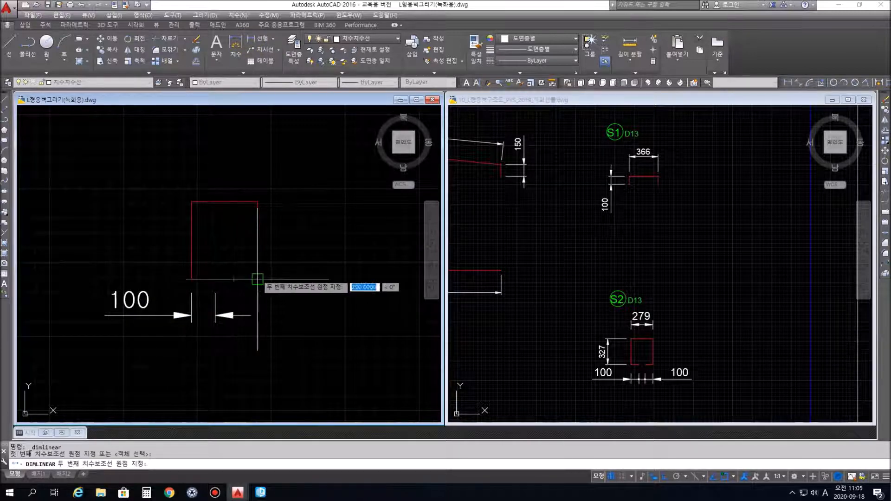
left_click(258, 279)
left_click(218, 316)
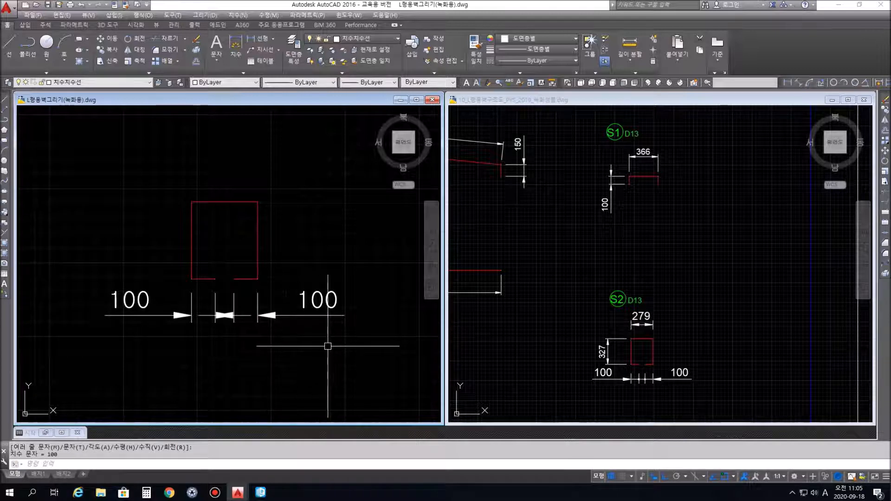
- Add a linear vertical dimension for the S2 bar's height, placed left of the bar
left_click(259, 45)
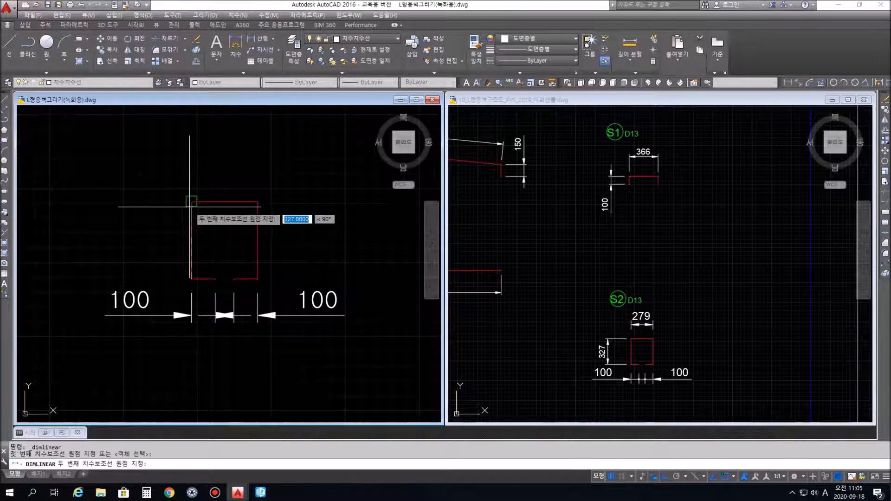
left_click(192, 202)
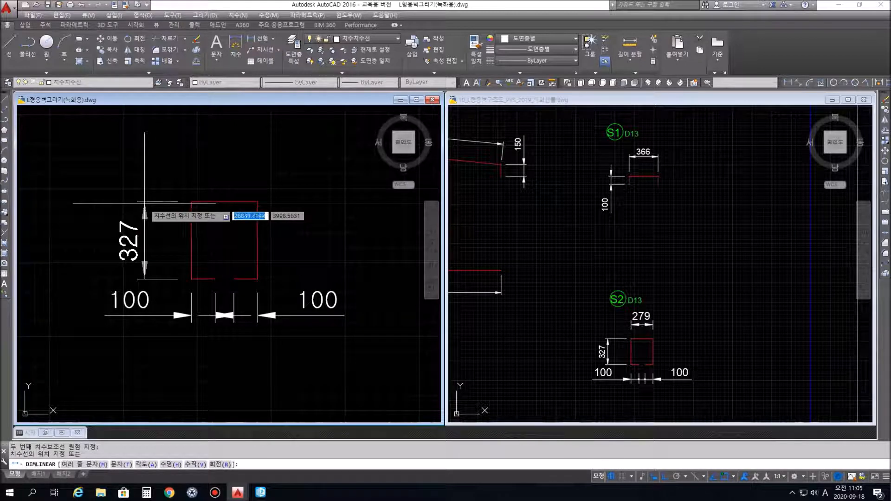
left_click(144, 204)
- Add a linear horizontal dimension for the S2 bar's width at its top edge
left_click(268, 43)
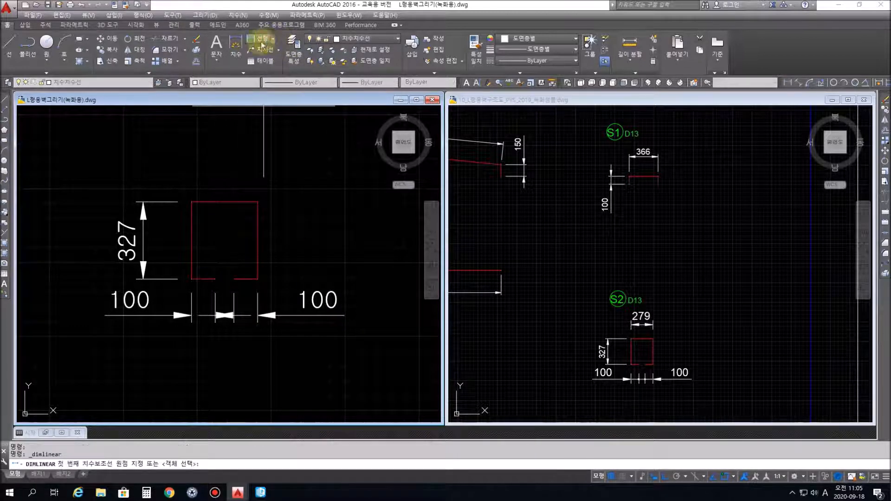
left_click(191, 202)
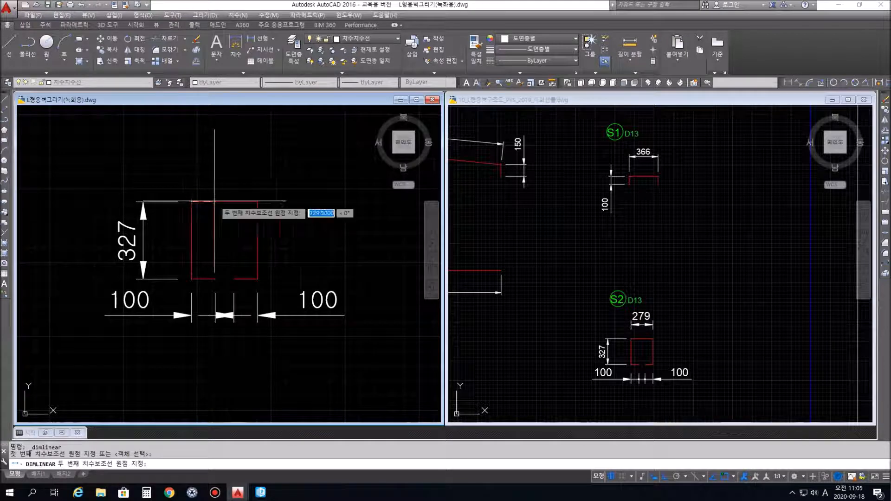
left_click(257, 202)
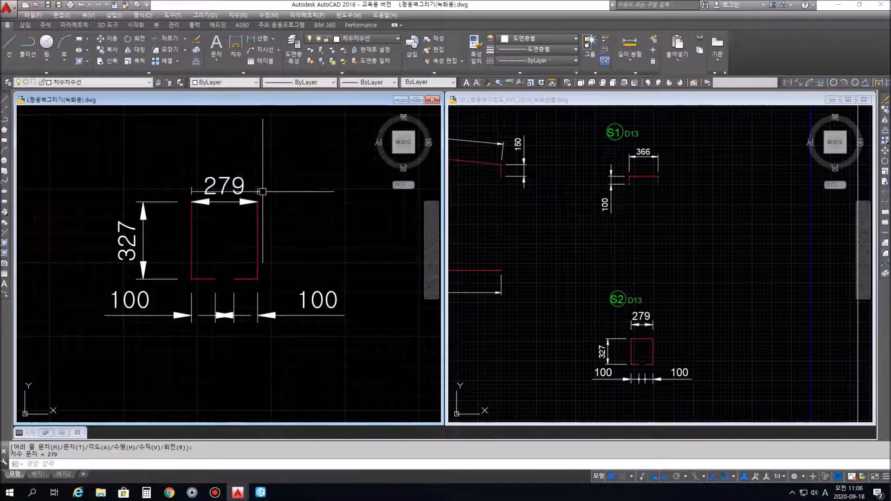
- Replace the S2 bar's width dimension with a new linear one set clearly above its top edge
left_click(227, 185)
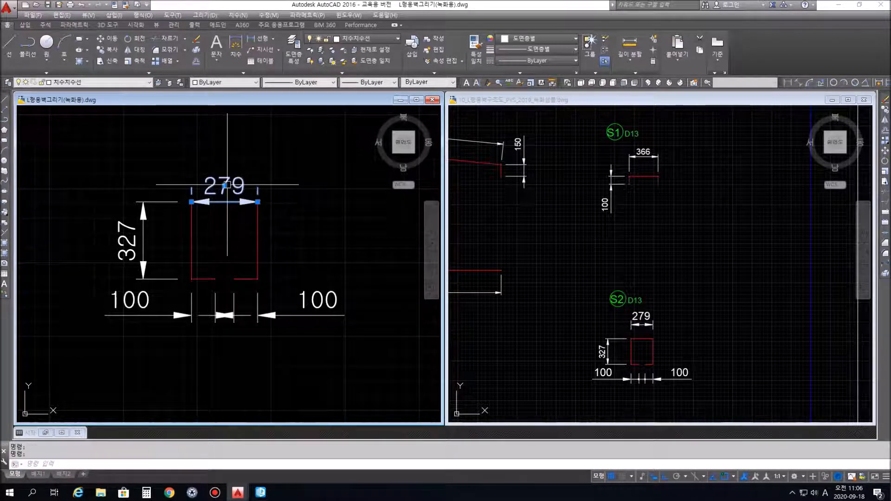
left_click(257, 39)
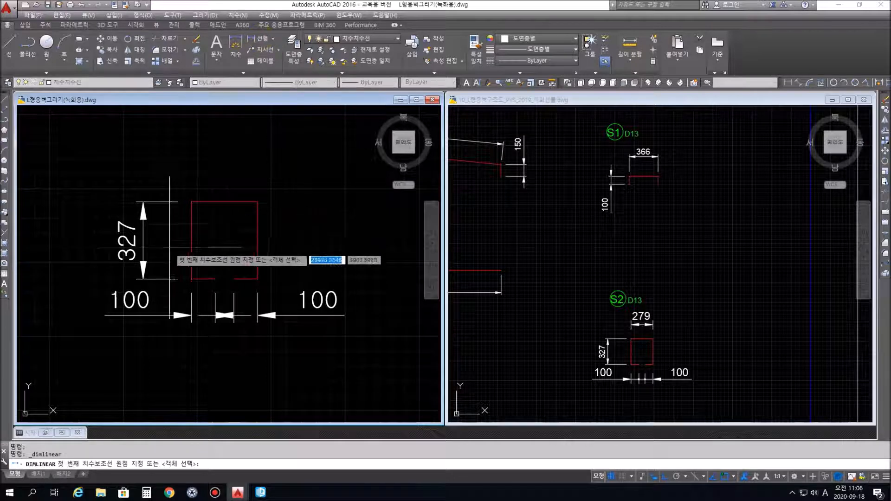
left_click(191, 202)
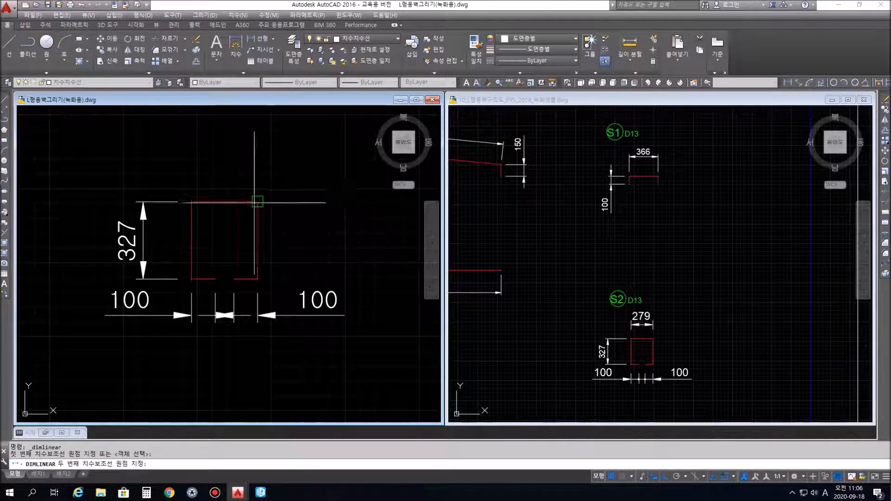
left_click(258, 202)
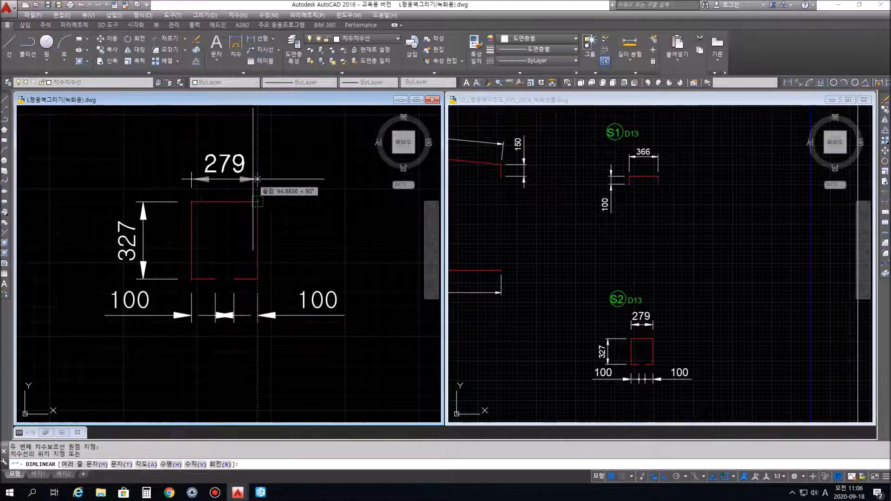
left_click(258, 179)
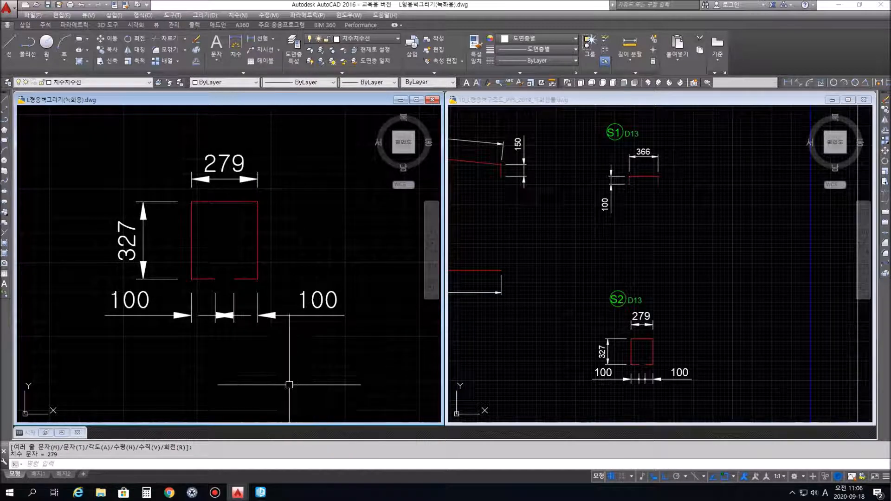
- Explode the two 100 hook dimensions below the S2 bar
scroll(316, 355, "up", 2)
scroll(214, 357, "down", 1)
middle_click_drag(212, 357, 321, 367)
left_click(433, 358)
left_click(113, 295)
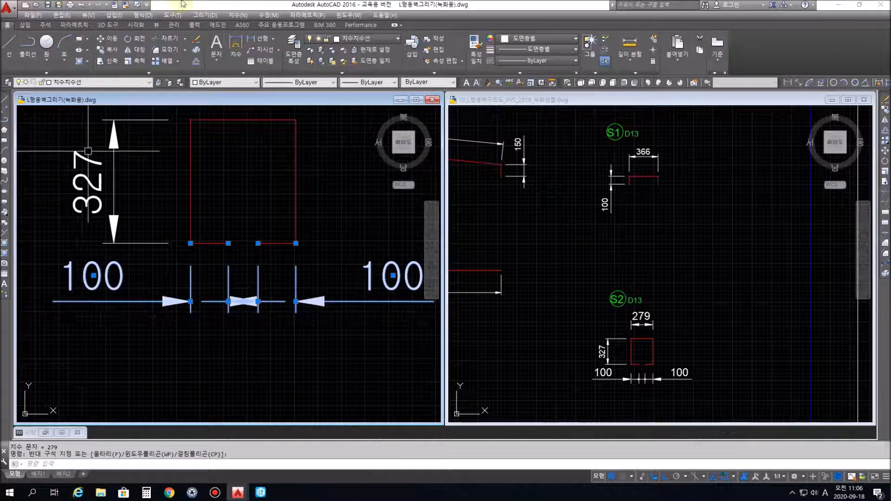
left_click(238, 15)
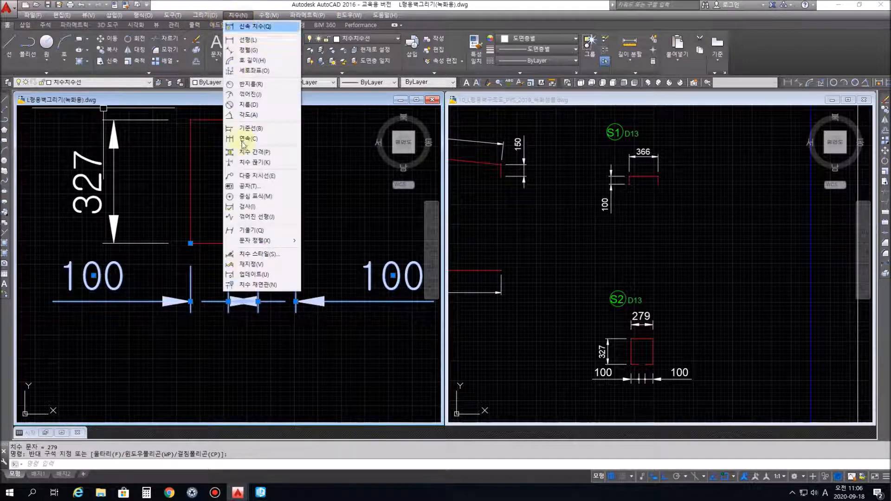
mouse_move(269, 15)
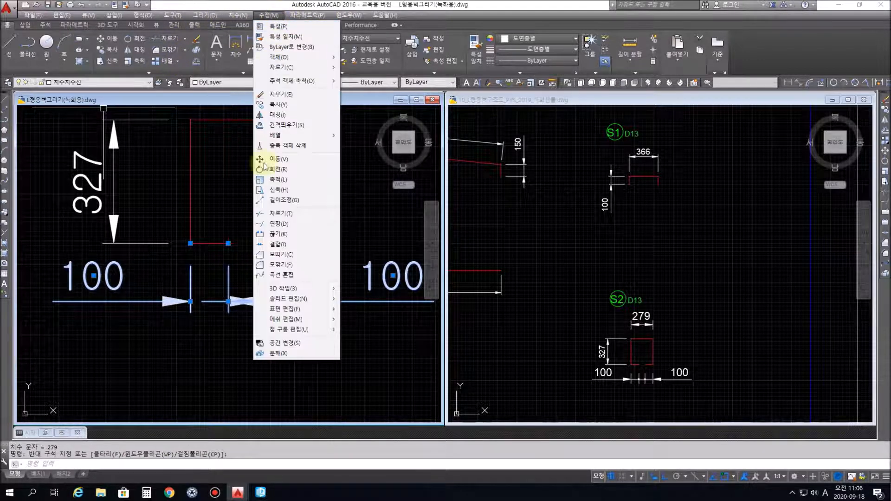
left_click(278, 354)
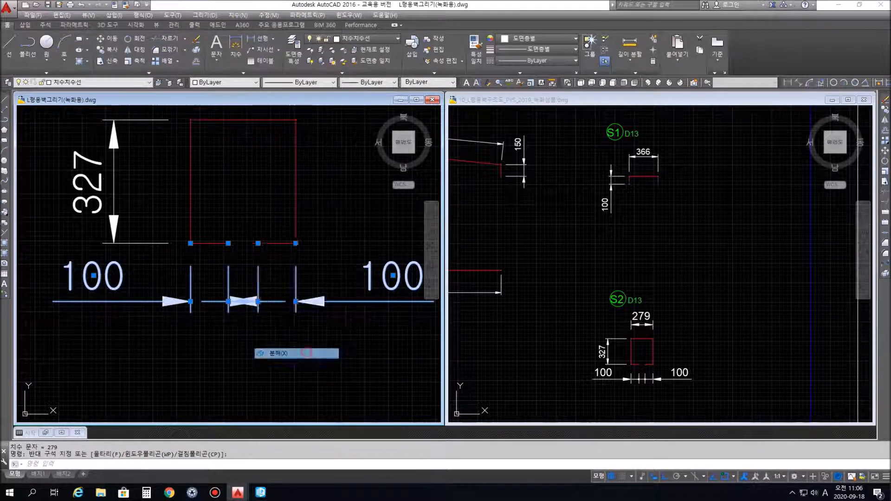
- Following the reference S2 detail, delete the overlapping inner arrowheads and the short inner line stubs of the exploded hook dimensions
left_click(655, 402)
scroll(601, 338, "up", 2)
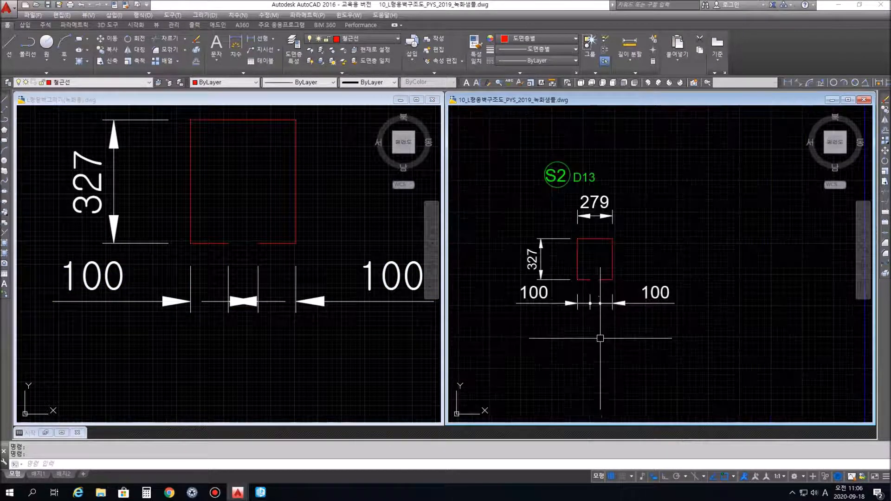
scroll(603, 341, "up", 3)
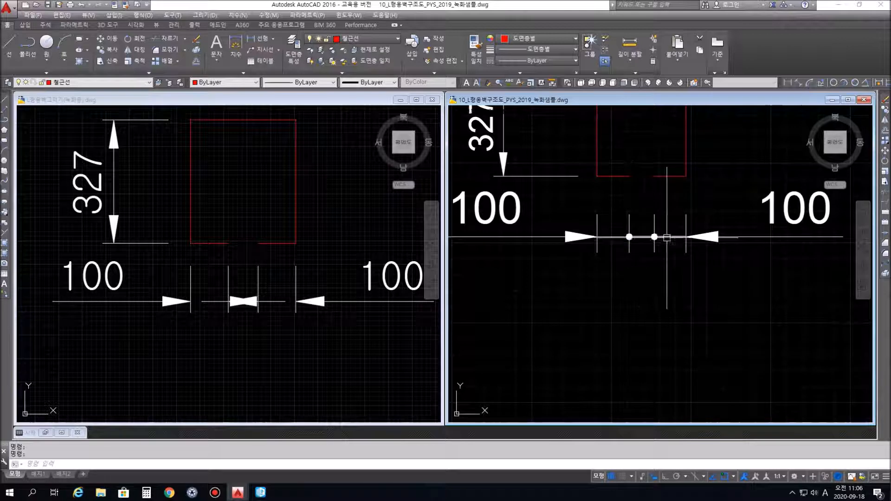
left_click(245, 324)
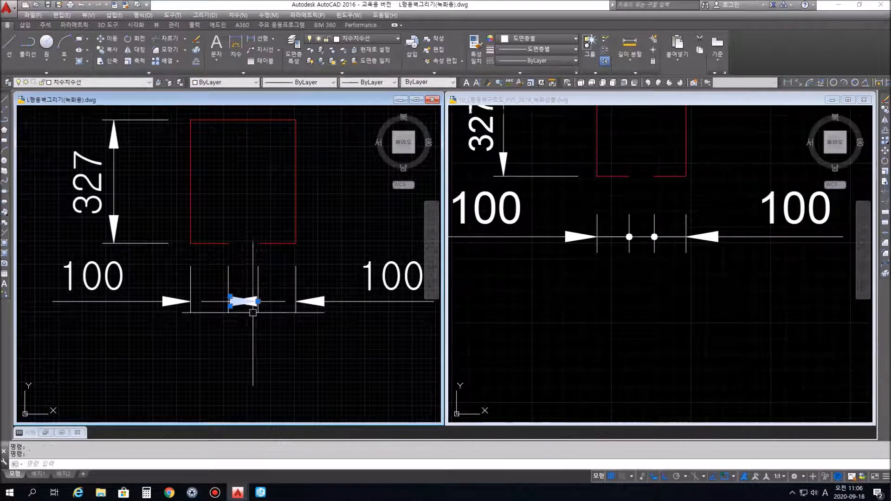
key("Delete")
left_click(269, 302)
key("Delete")
left_click(215, 302)
key("Delete")
- Draw a horizontal line joining the tips of the two outer arrowheads of the S2 hook dimensions
type("l")
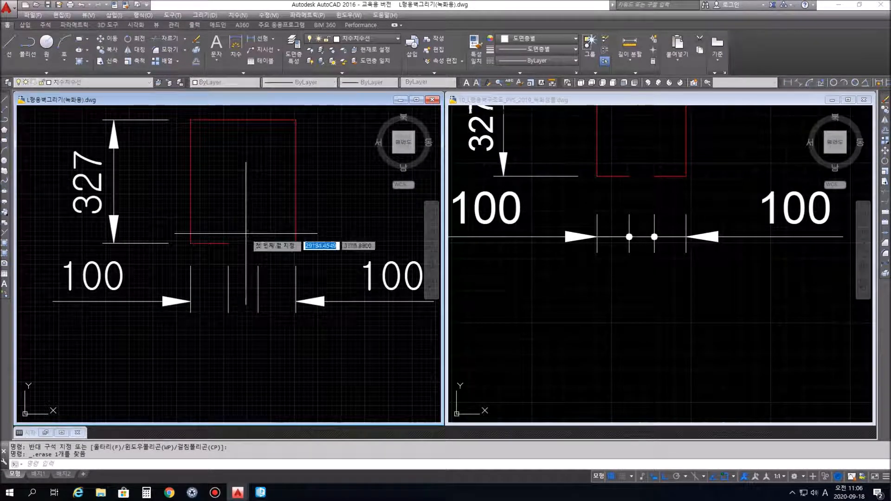
key("Return")
left_click(192, 302)
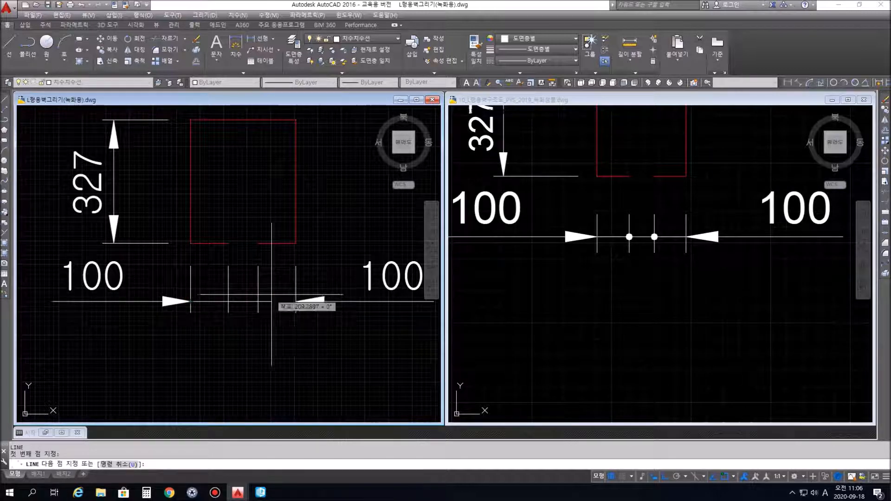
left_click(295, 301)
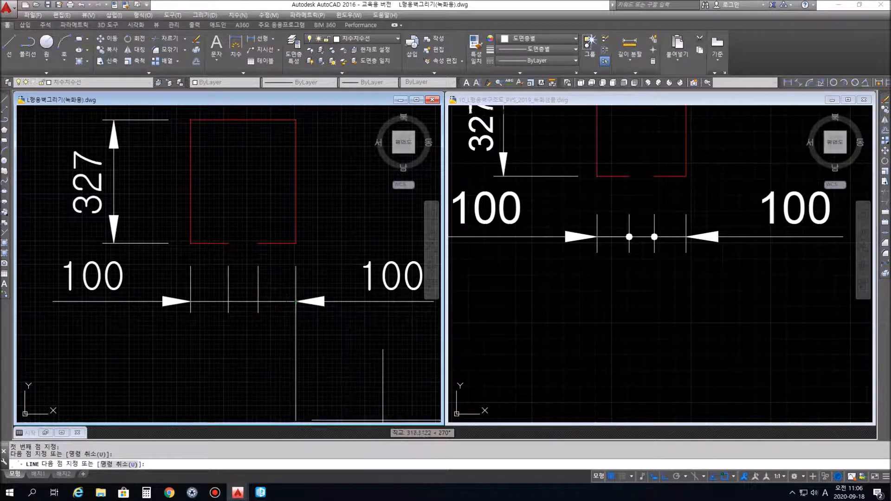
key("Return")
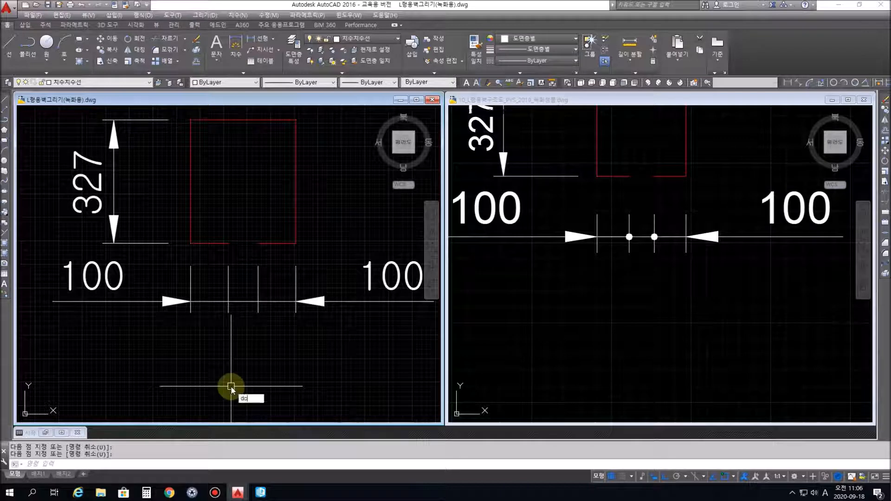
- Place solid donuts with inner diameter 0 and outer diameter 20 where the two inner extension lines cross the dimension line
key("Return")
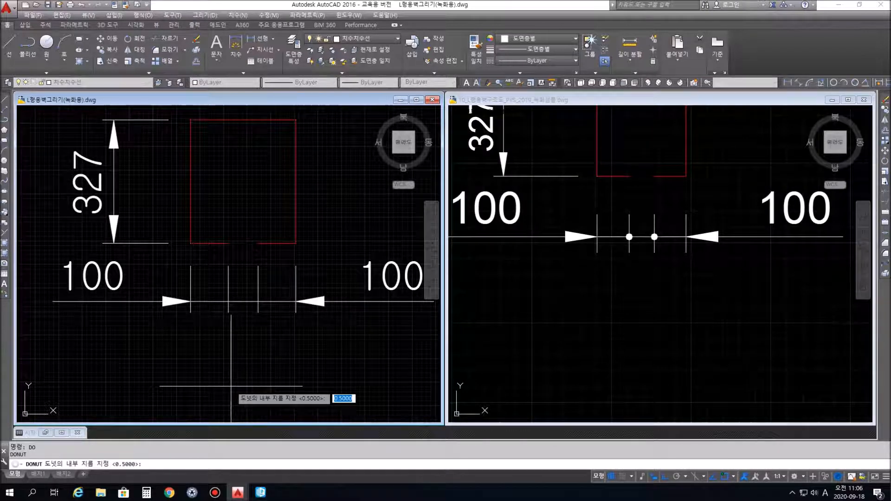
key("Return")
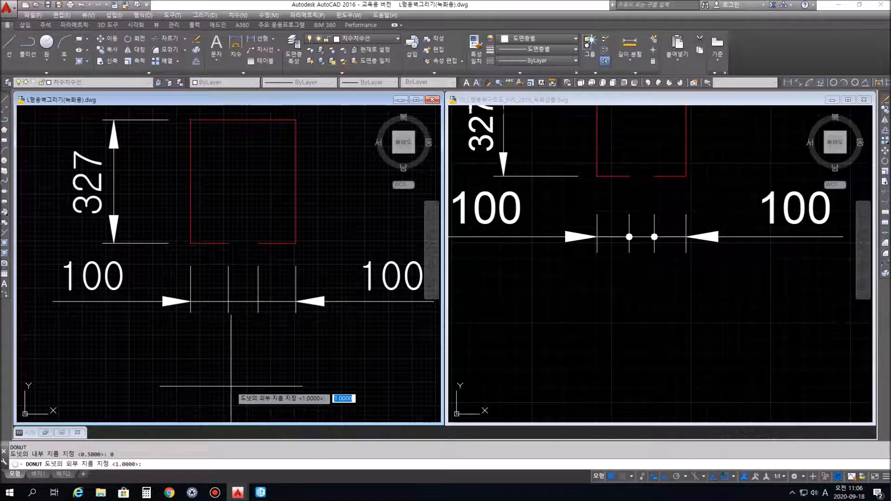
key("Return")
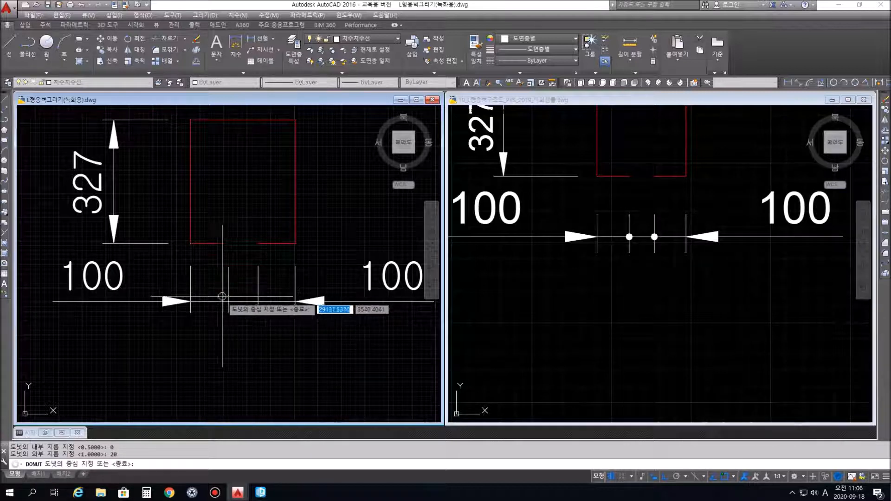
left_click(228, 302)
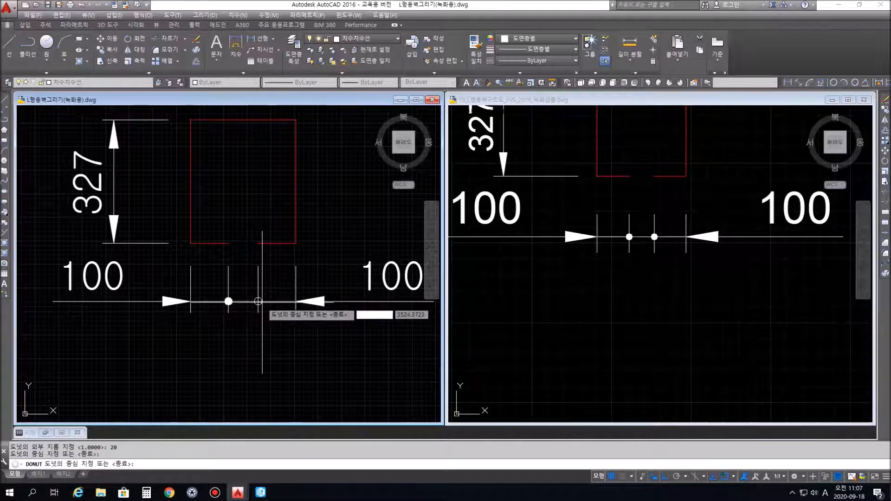
left_click(258, 302)
key("Escape")
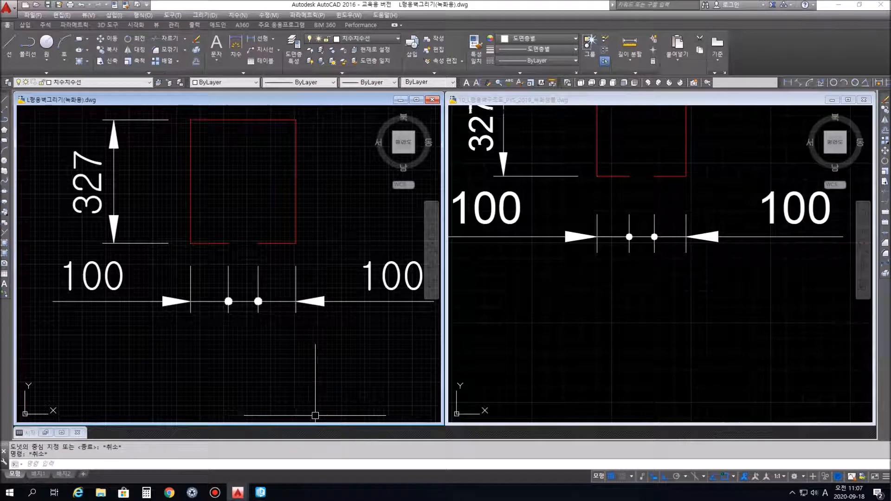
- Compare the overall layout of the reference rebar detail sheet with the drawn rebar sheet
left_click(637, 311)
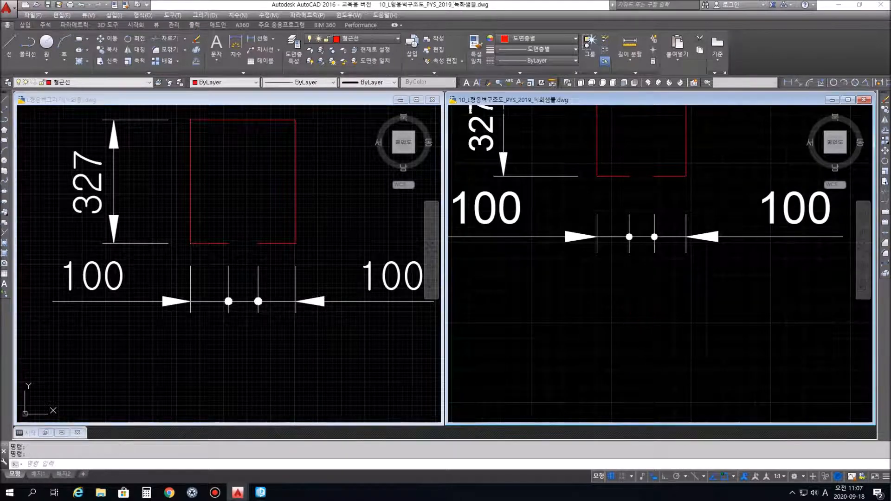
scroll(637, 311, "down", 5)
middle_click_drag(588, 330, 687, 344)
scroll(712, 335, "down", 1)
scroll(687, 343, "up", 3)
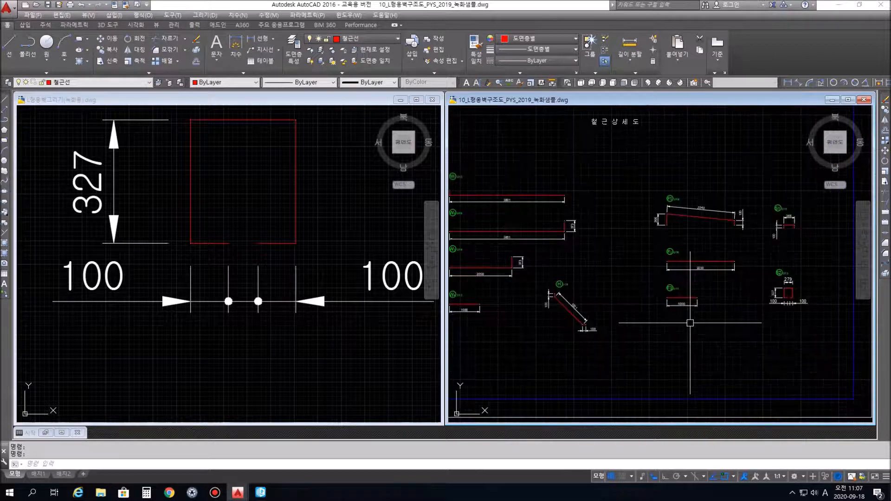
middle_click_drag(730, 346, 700, 360)
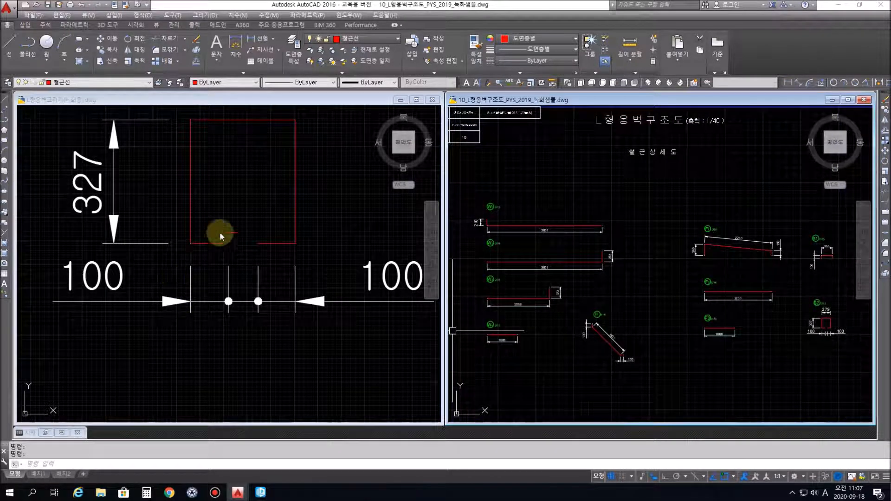
left_click(201, 242)
scroll(227, 261, "down", 2)
scroll(209, 260, "down", 4)
middle_click_drag(179, 299, 313, 319)
scroll(164, 270, "down", 2)
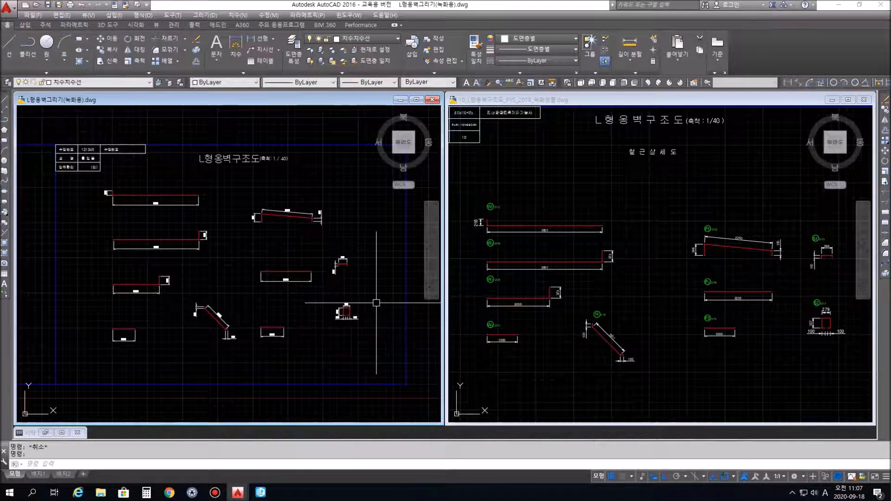
scroll(316, 324, "up", 2)
scroll(315, 324, "down", 2)
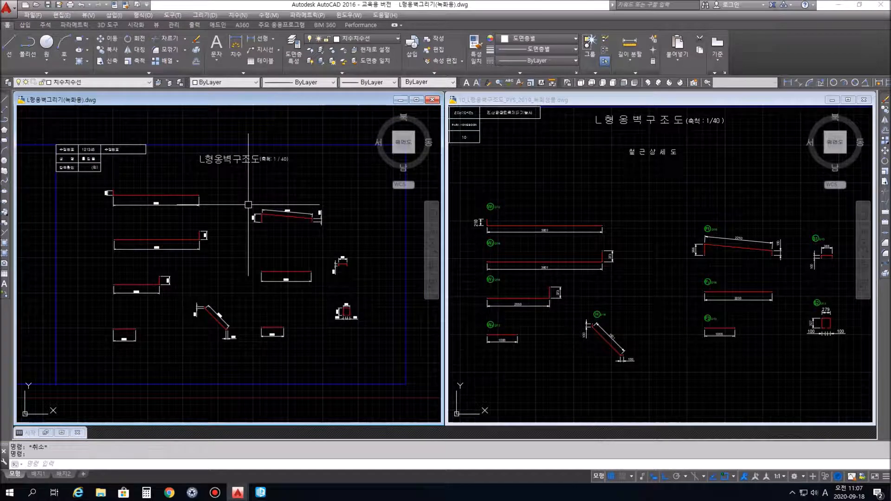
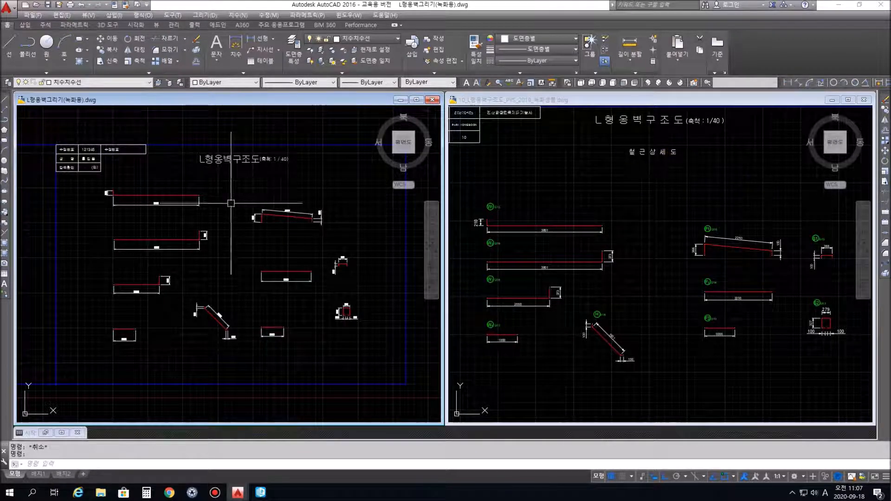
- Copy the 벽 체 subtitle from the first sheet and paste it beneath the rebar sheet's L형옹벽구조도 title
middle_click_drag(139, 239, 362, 236)
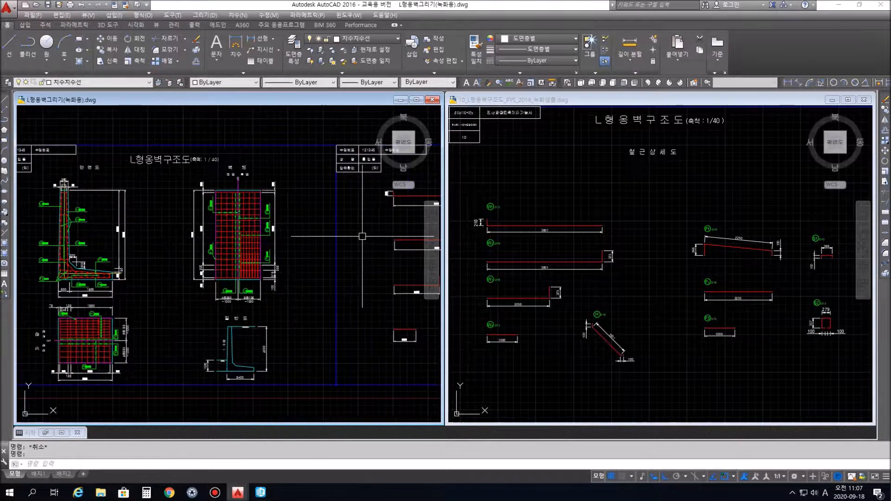
left_click(231, 167)
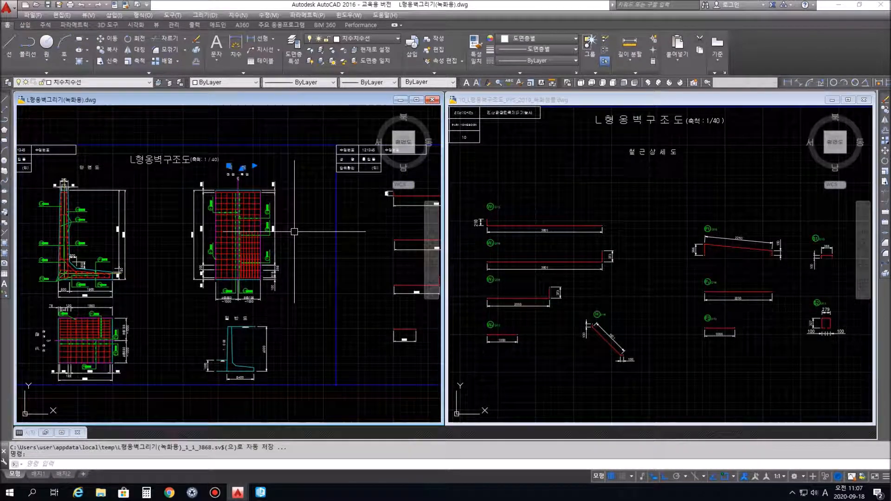
key("ctrl+c")
scroll(295, 242, "down", 5)
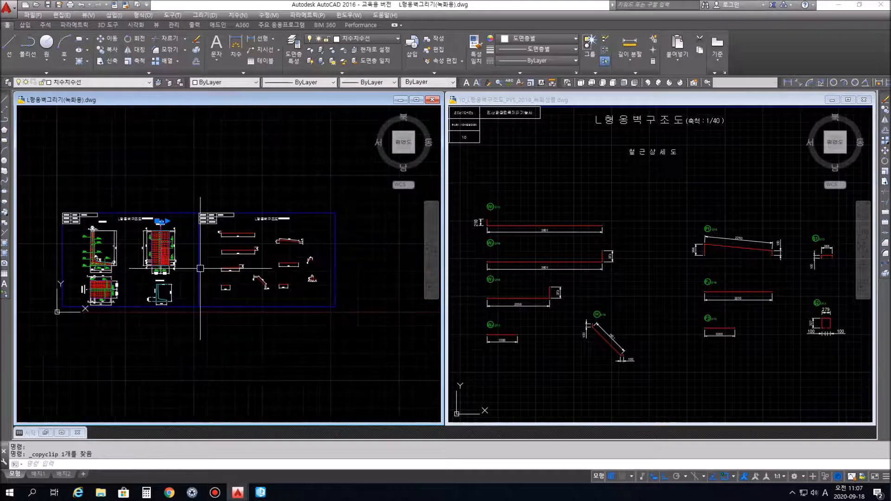
key("ctrl+v")
scroll(297, 260, "up", 3)
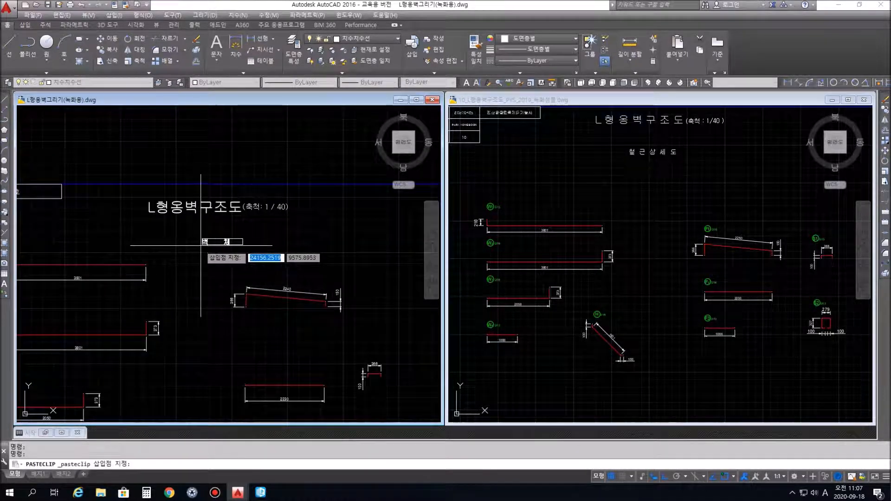
left_click(180, 228)
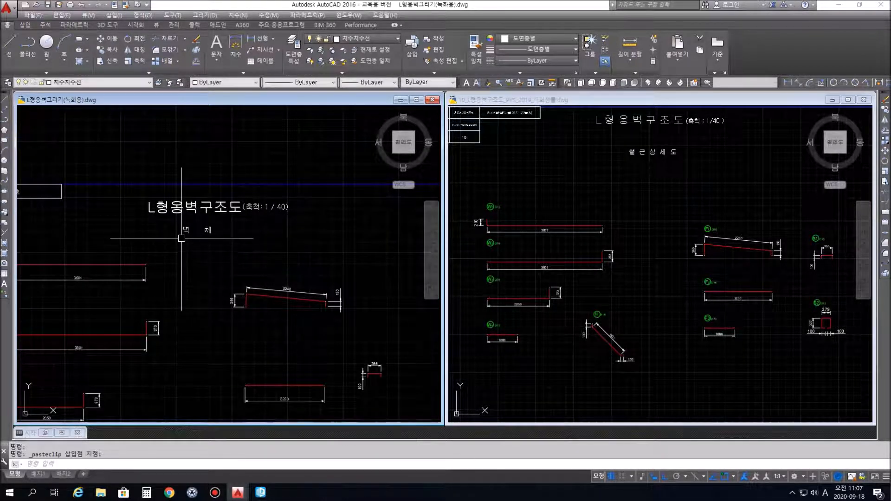
- Replace the text of the pasted 벽 체 subtitle on the rebar sheet with 철근상세도
double_click(209, 231)
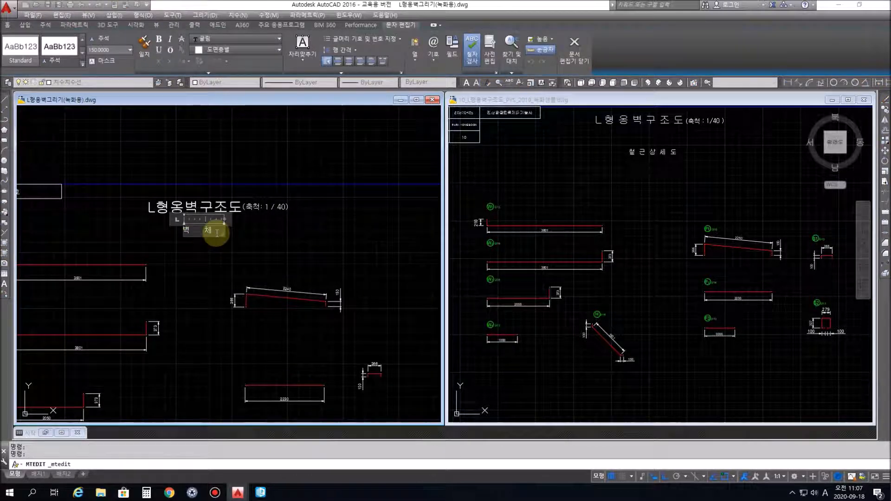
left_click_drag(214, 232, 190, 235)
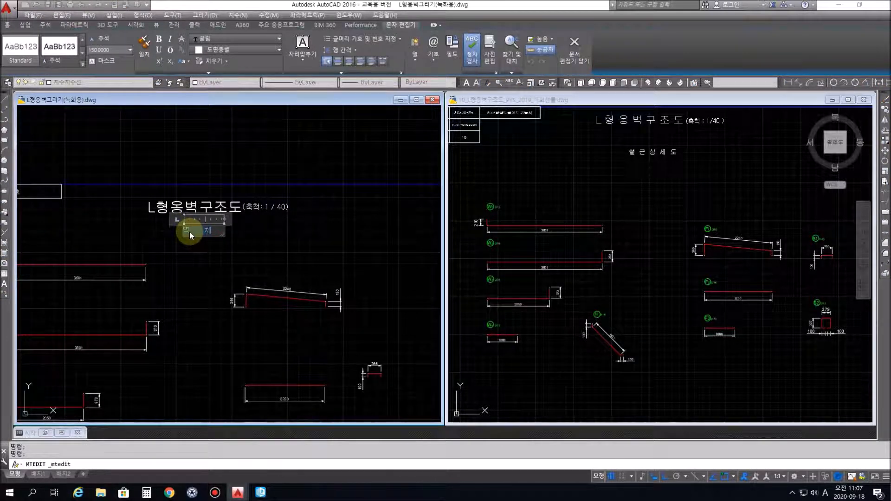
key("BackSpace")
type("철근상세도")
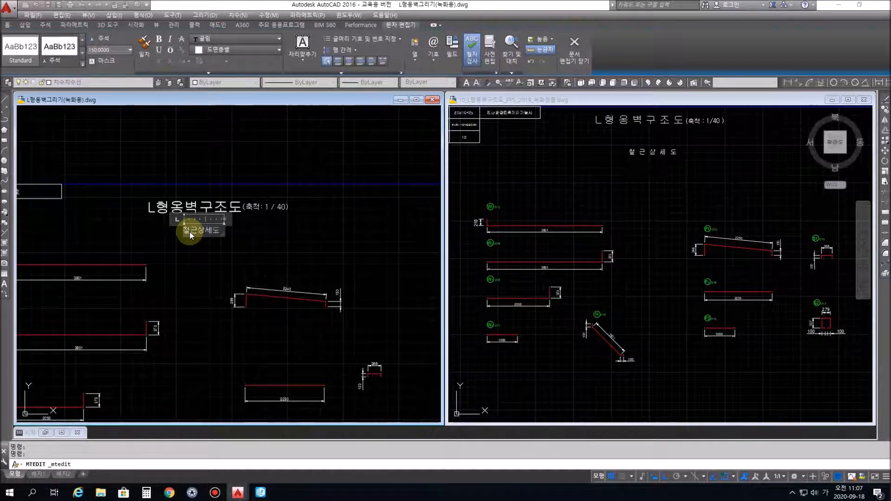
left_click(209, 179)
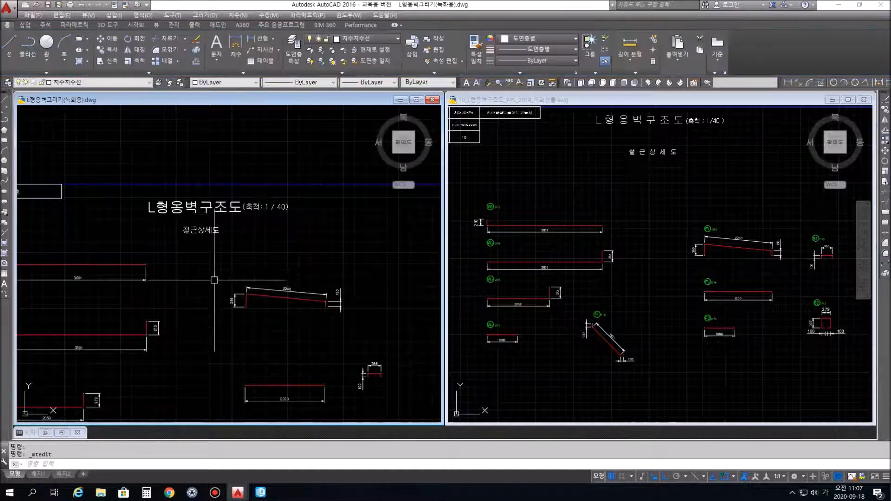
- Widen the subtitle's text frame and space its characters apart to read 철 근 상 세 도
left_click(205, 235)
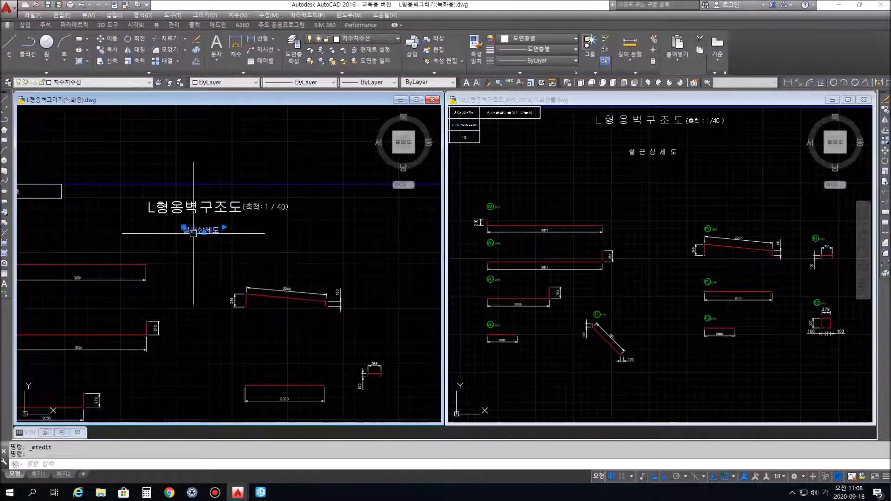
left_click_drag(225, 221, 291, 220)
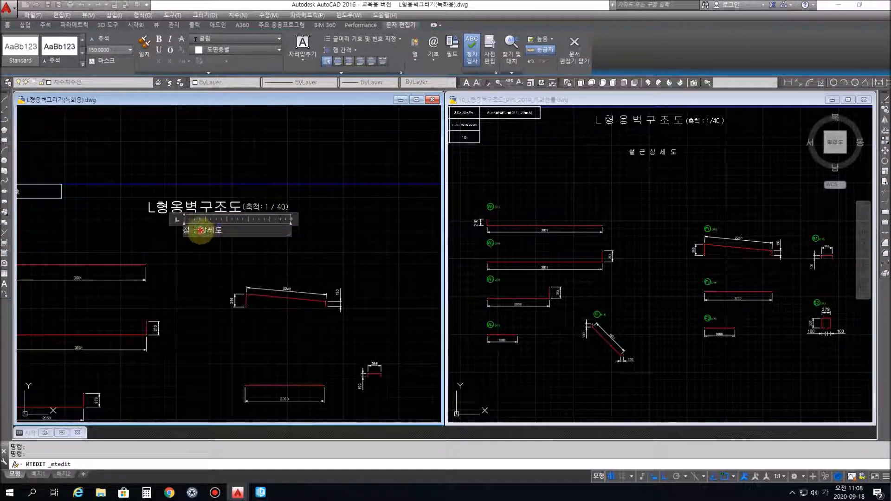
left_click(294, 236)
scroll(219, 285, "down", 3)
scroll(219, 285, "down", 2)
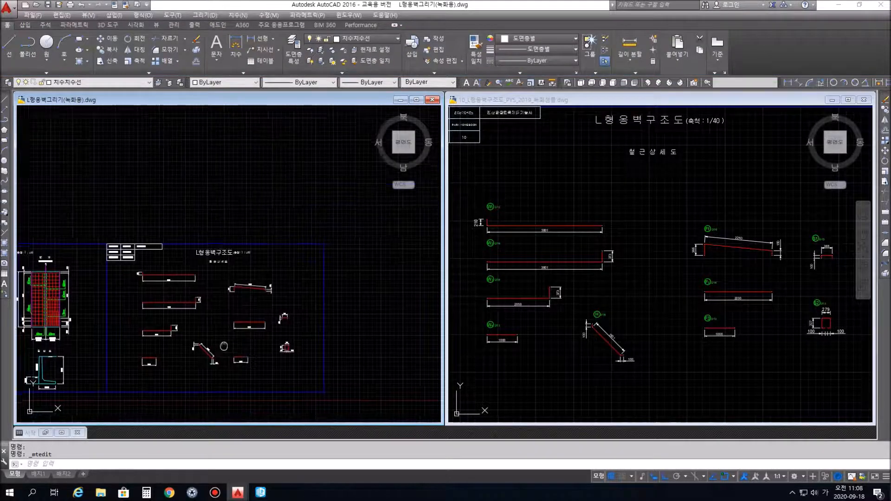
- Examine the circled bar marks and diameter labels above the W bars in the reference rebar detail sheet
left_click(521, 214)
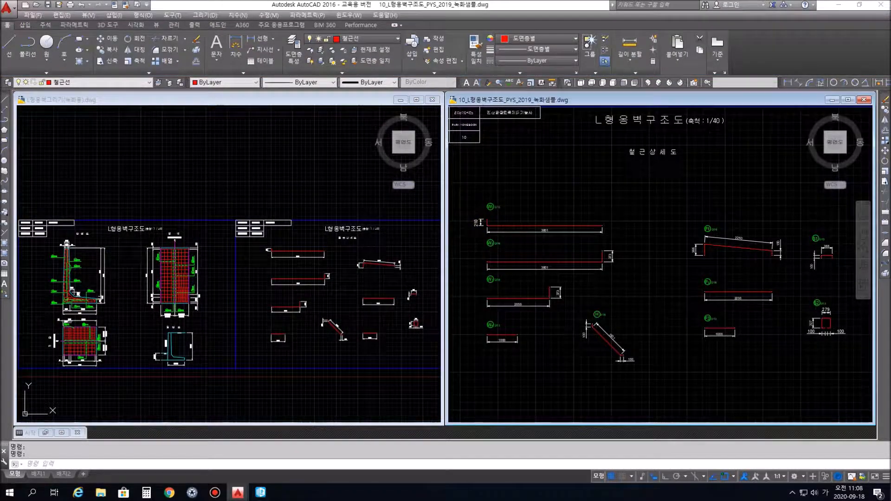
scroll(521, 214, "up", 8)
scroll(706, 197, "down", 3)
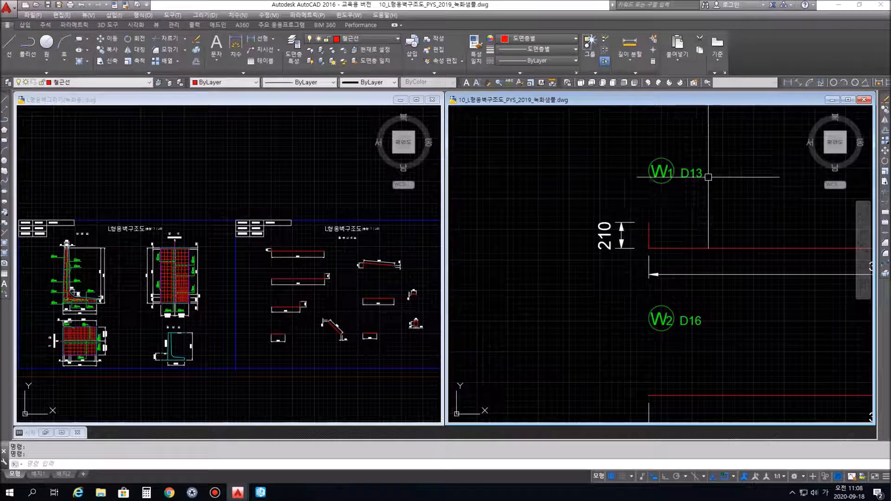
scroll(687, 345, "down", 6)
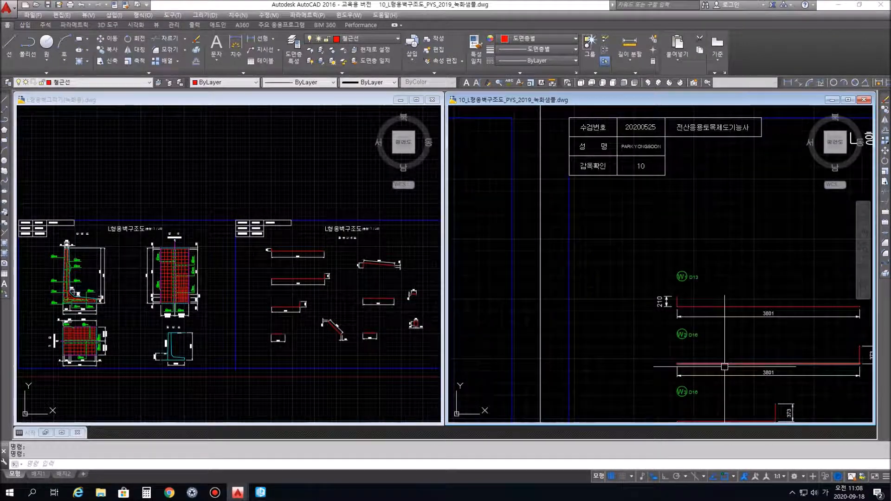
middle_click_drag(679, 299, 615, 271)
left_click(132, 99)
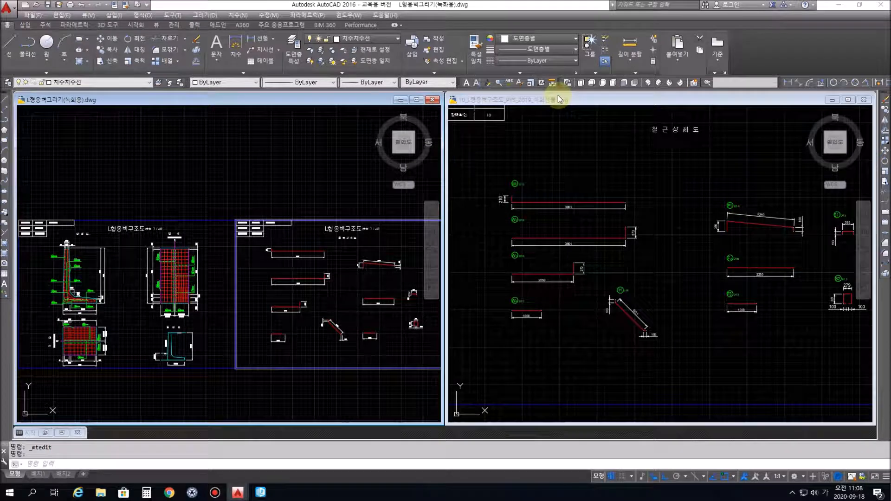
left_click(533, 141)
scroll(503, 186, "up", 4)
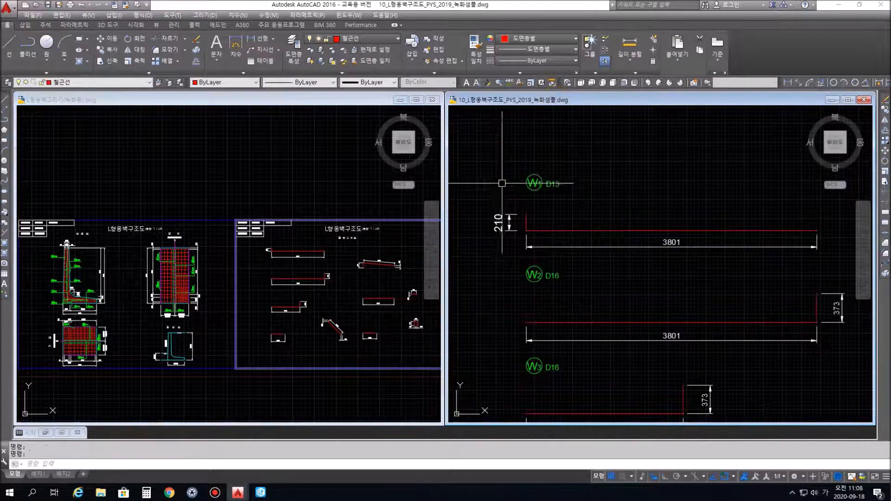
- Copy the circled W1 D13 label from the wall's section view and paste it above the first bar on the rebar sheet
left_click(111, 110)
scroll(103, 288, "up", 5)
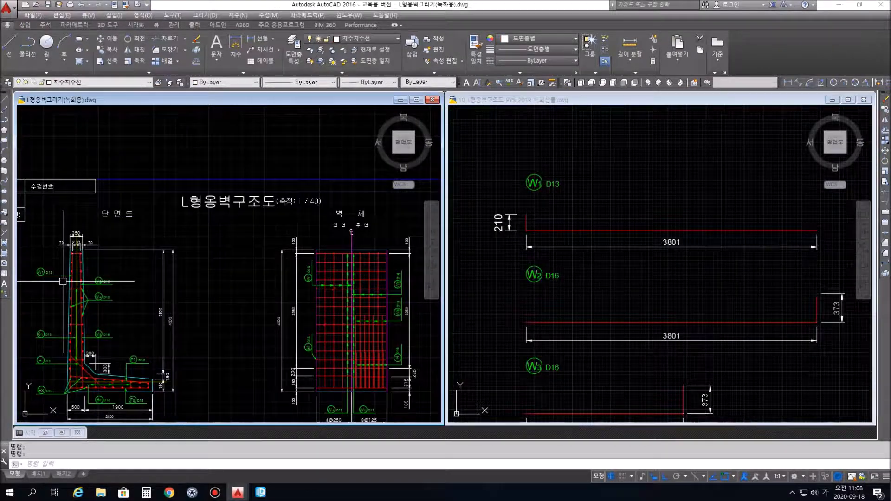
middle_click_drag(182, 297, 241, 264)
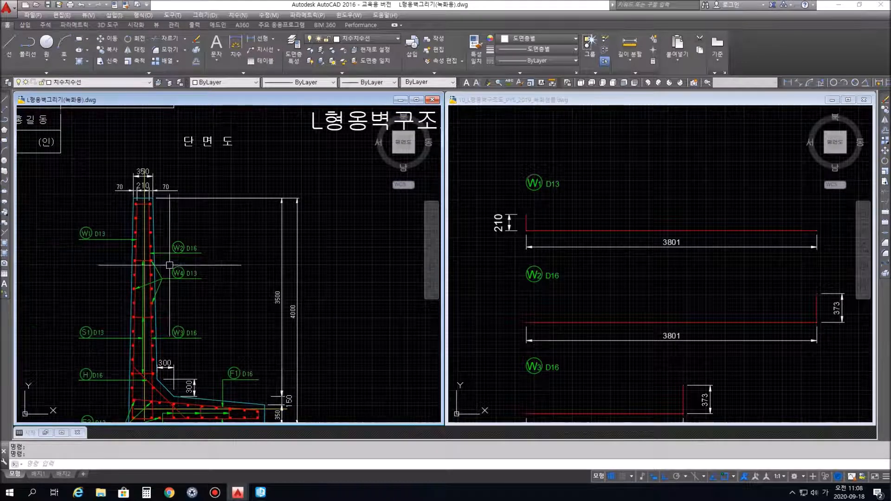
scroll(80, 247, "up", 4)
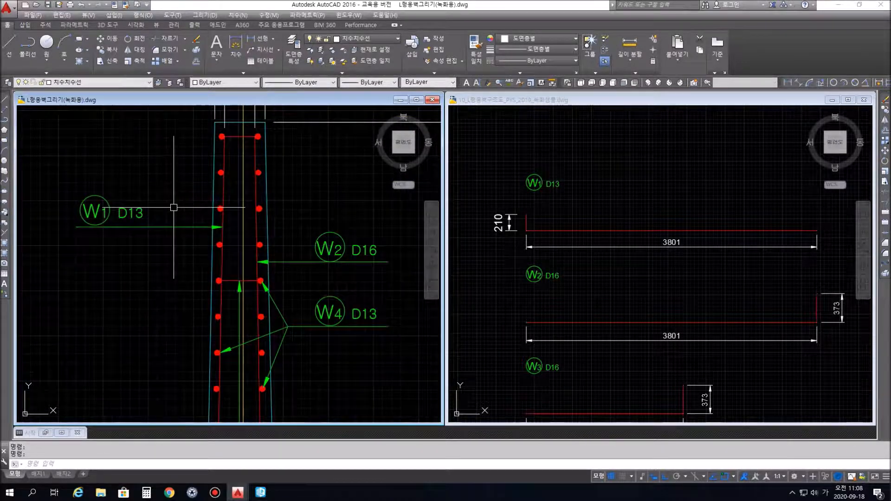
left_click(93, 211)
left_click(69, 180)
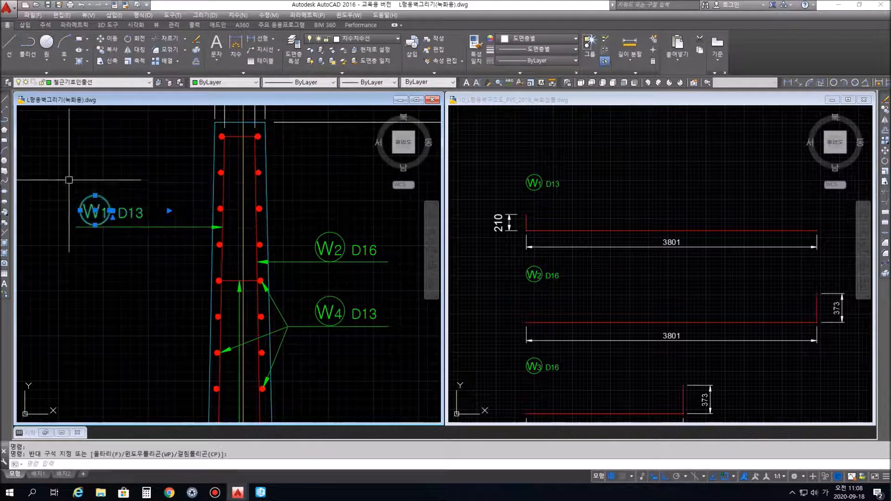
key("ctrl+c")
scroll(187, 282, "down", 6)
middle_click_drag(274, 288, 229, 263)
scroll(220, 240, "up", 4)
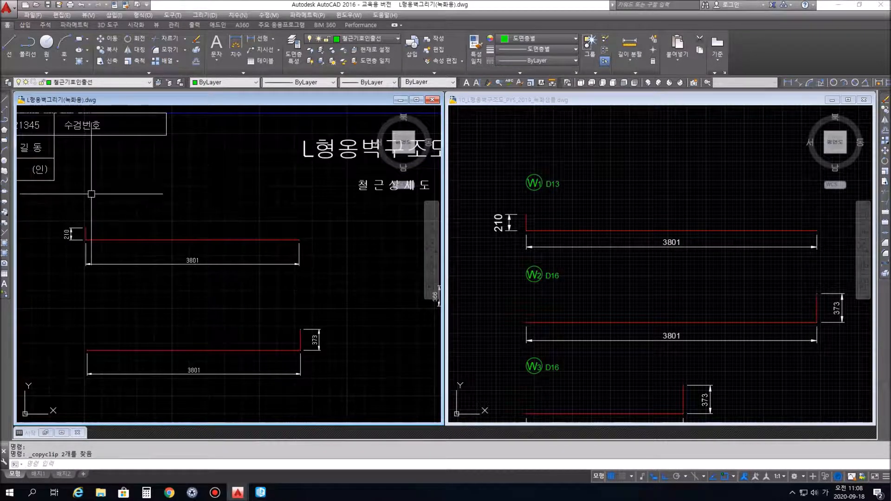
key("ctrl+v")
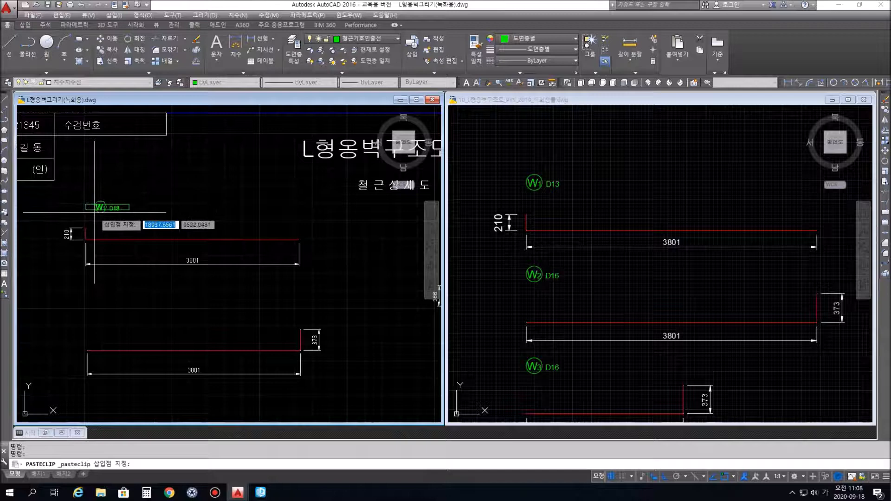
left_click(93, 215)
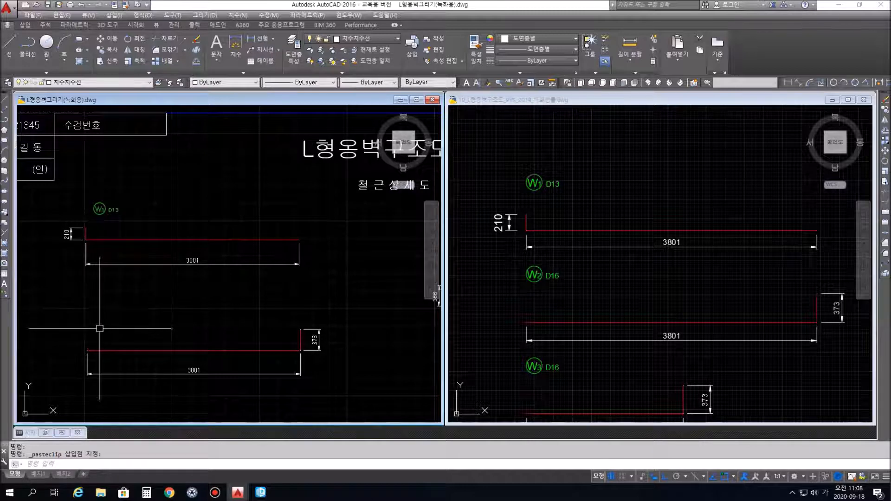
- Paste another copy of the W1 D13 label above the left end of the second 3801 bar
key("ctrl+v")
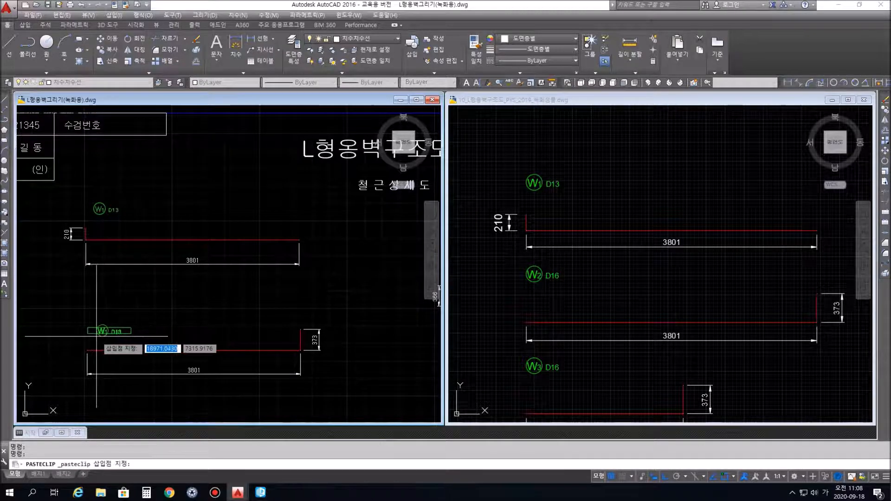
left_click(102, 331)
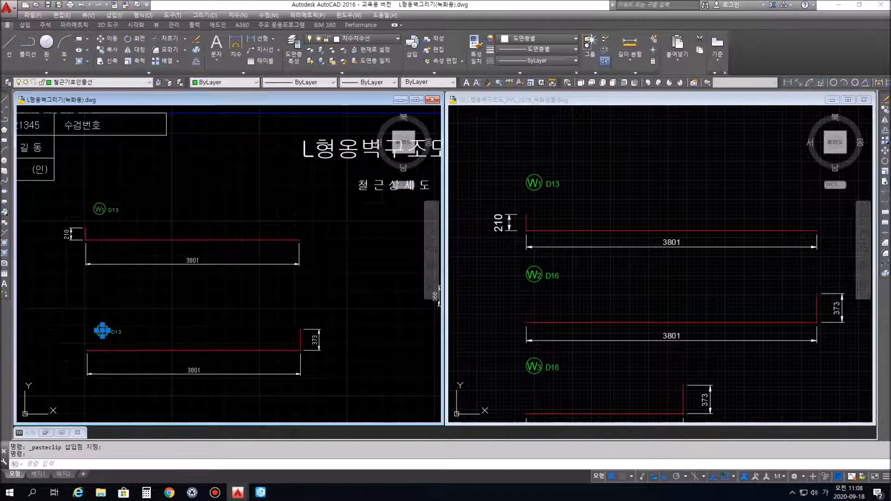
scroll(111, 332, "up", 8)
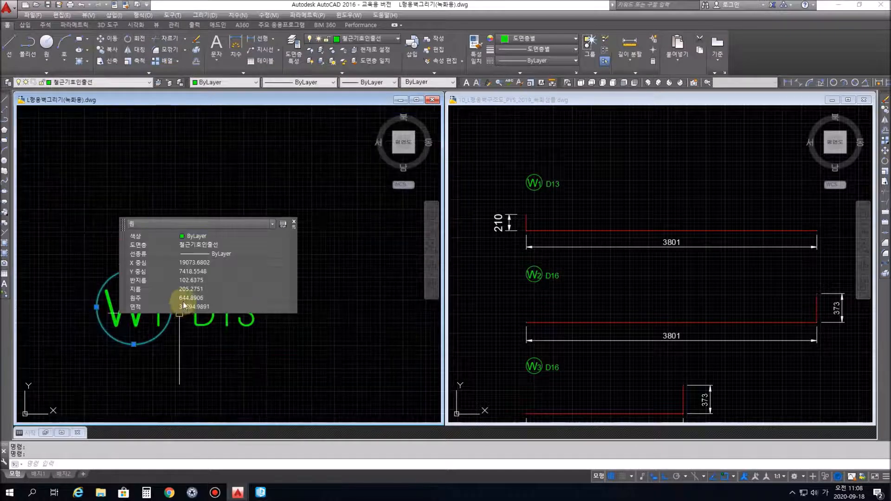
key("Escape")
- Change the label text above the second bar to W2 D16, keeping the smaller subscript number
left_click(158, 321)
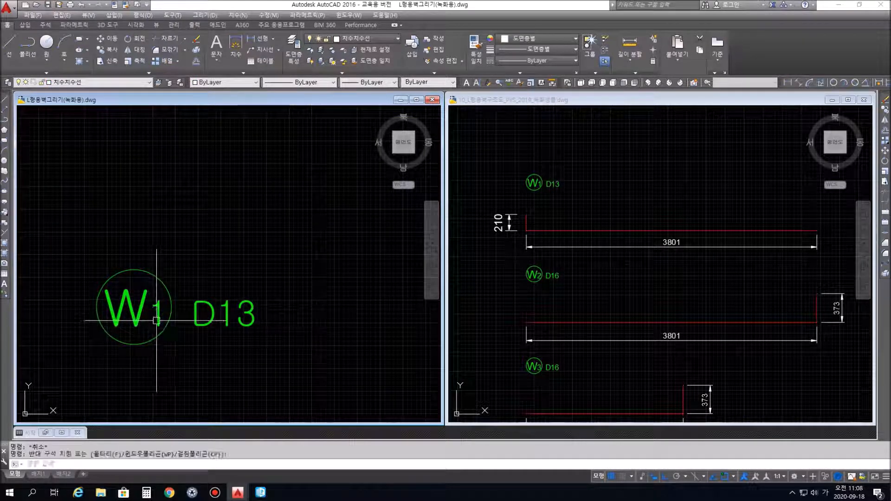
left_click(159, 321)
double_click(150, 319)
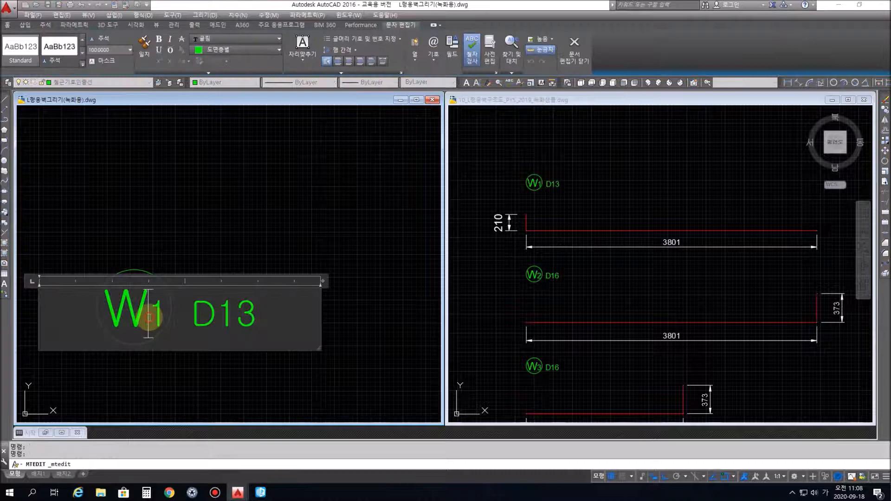
left_click(268, 310)
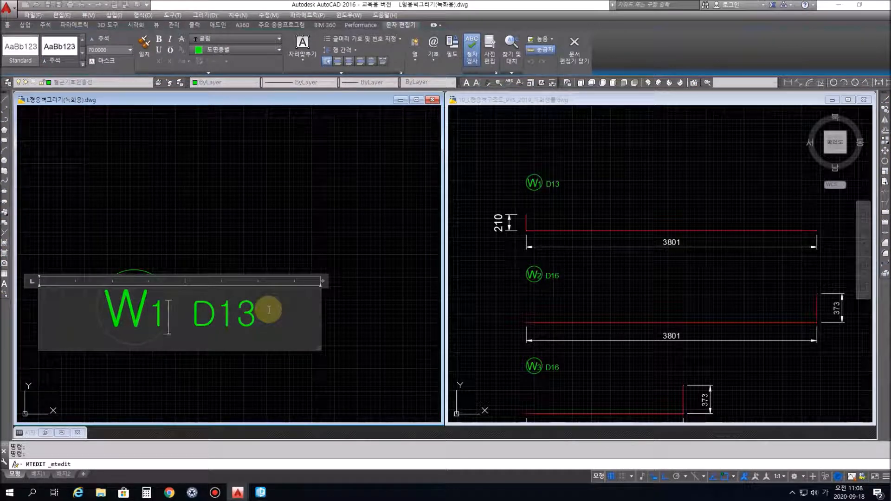
type("2")
key("BackSpace")
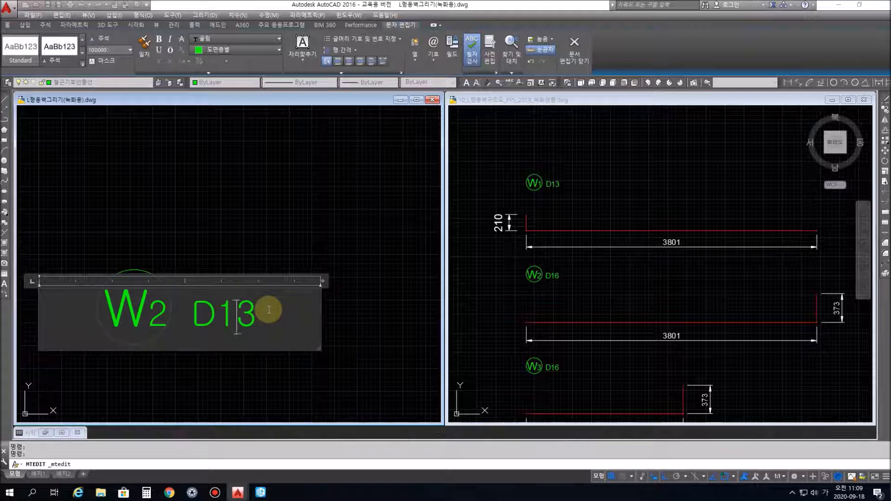
key("BackSpace")
type("6")
key("ctrl+Return")
scroll(285, 325, "down", 3)
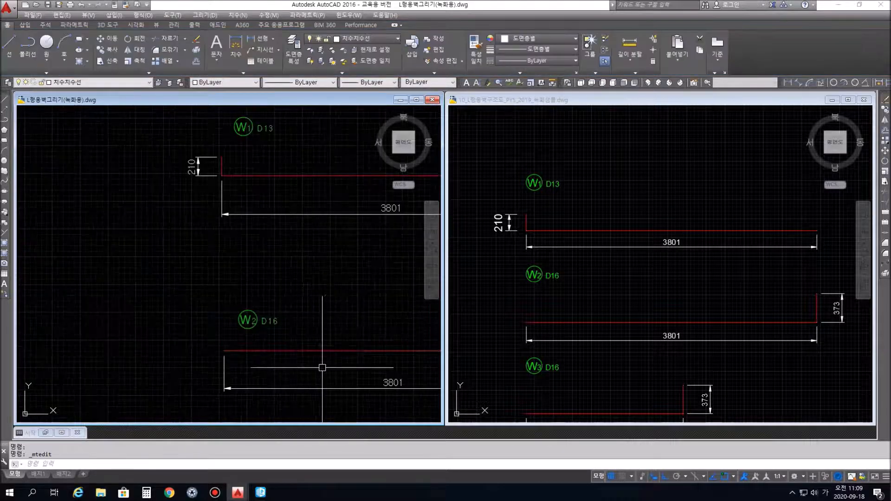
scroll(329, 354, "down", 1)
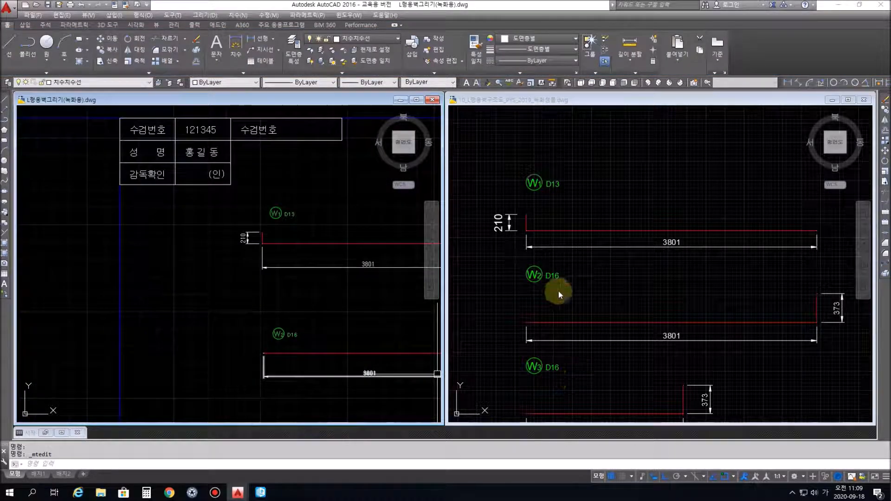
- Copy the circled W3 mark with its D16 text from the wall's section view
left_click(597, 356)
middle_click_drag(519, 353, 492, 227)
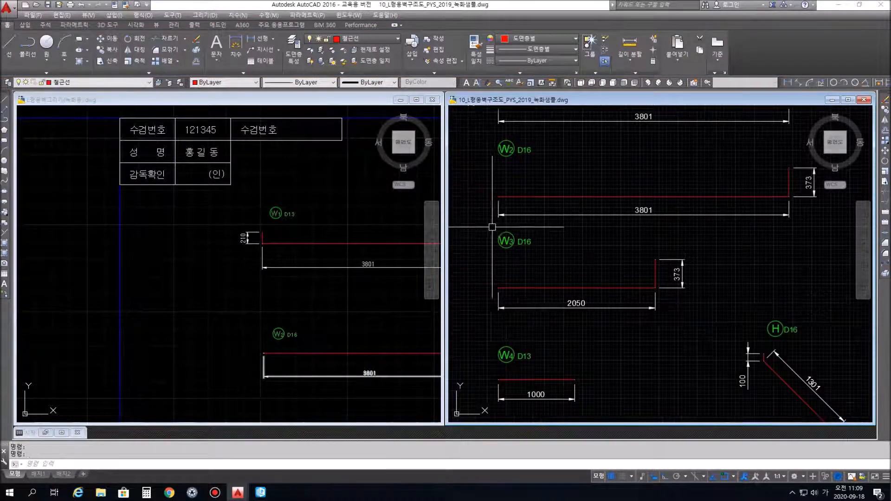
left_click(212, 301)
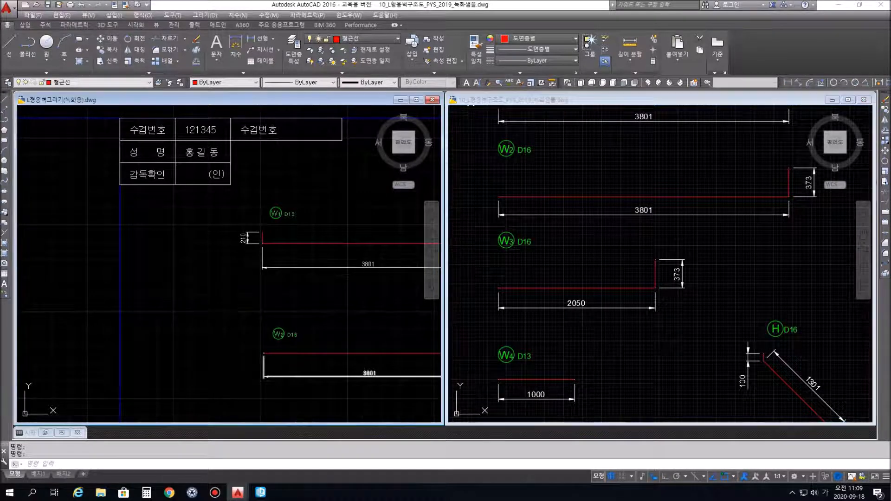
scroll(133, 308, "down", 5)
scroll(98, 332, "up", 5)
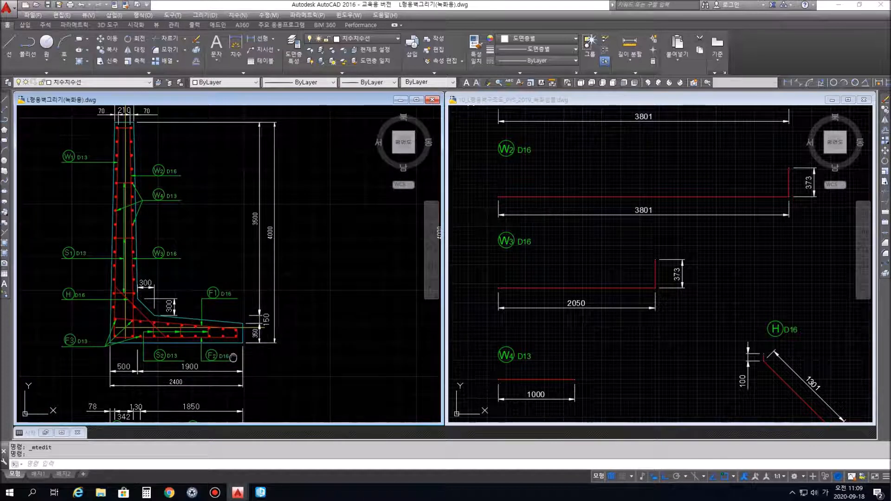
scroll(180, 270, "up", 6)
middle_click_drag(181, 272, 227, 305)
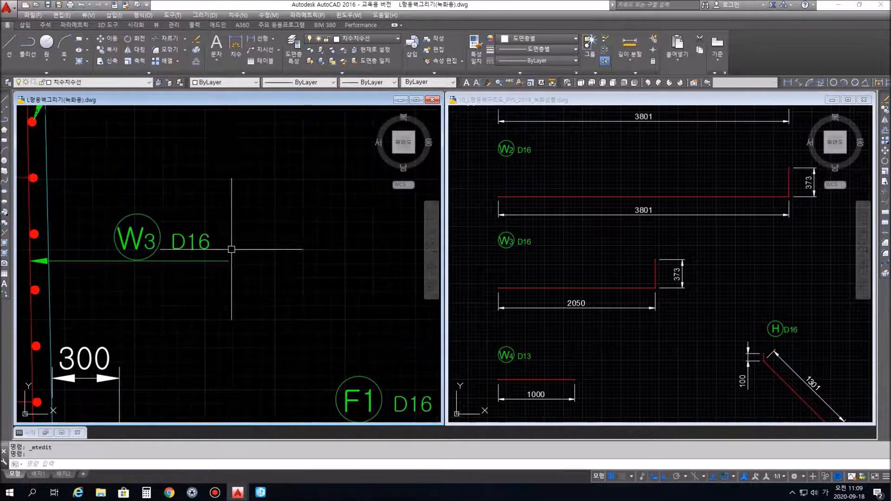
left_click(230, 248)
left_click(99, 205)
key("ctrl+c")
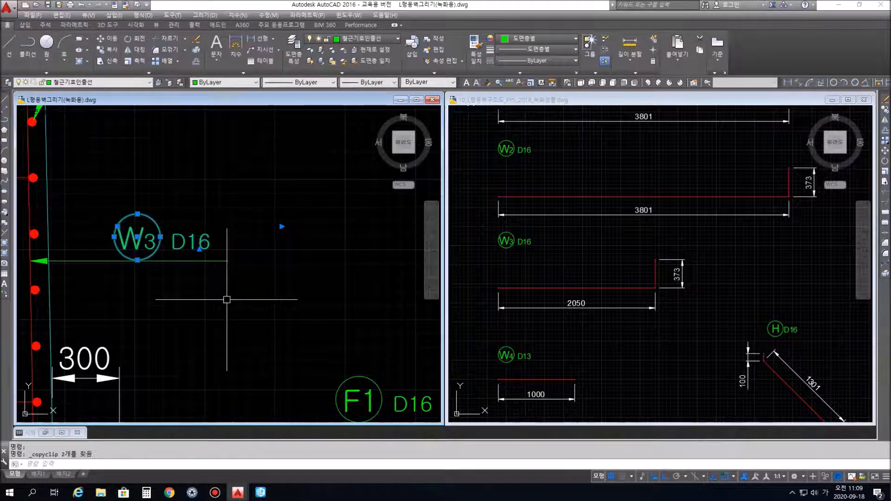
- Paste the W3 D16 label above the left end of the 2050 bar on the rebar sheet
scroll(221, 297, "down", 6)
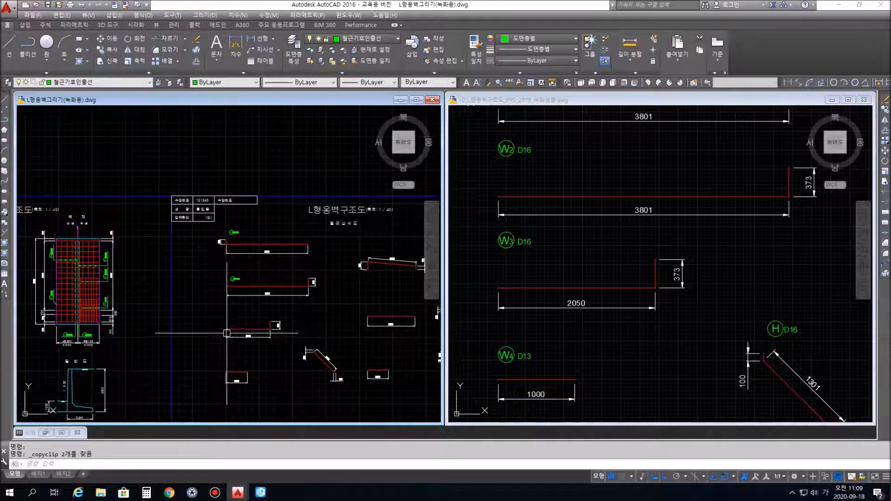
key("ctrl+v")
scroll(279, 325, "up", 5)
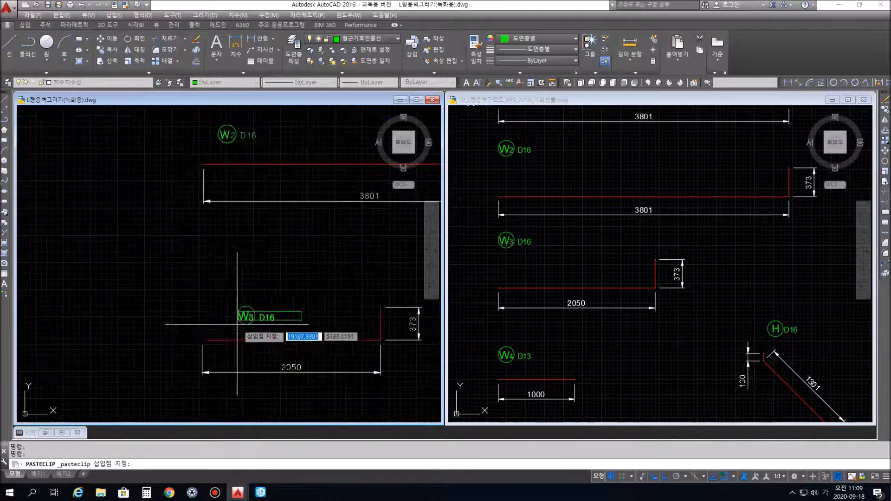
left_click(201, 309)
scroll(230, 357, "down", 2)
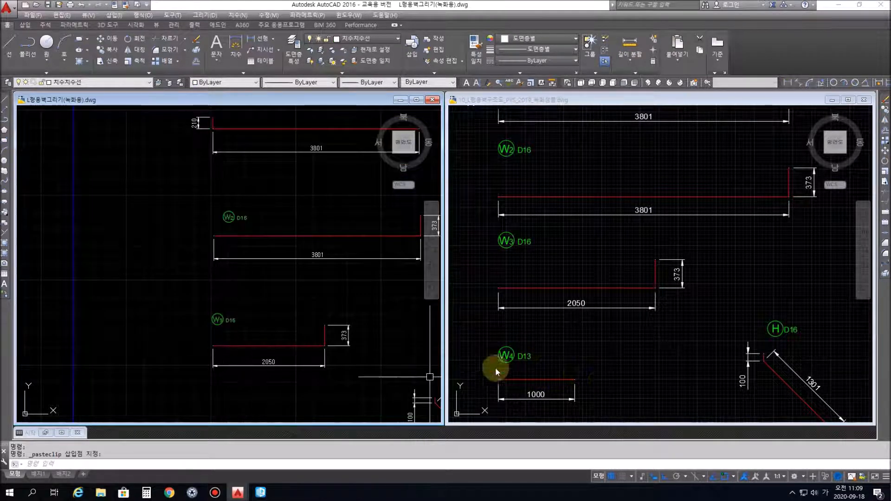
- Copy the circled W4 D13 label above the 4@250=1000 dimension in the wall elevation
left_click(192, 330)
scroll(161, 331, "down", 2)
middle_click_drag(149, 348, 294, 295)
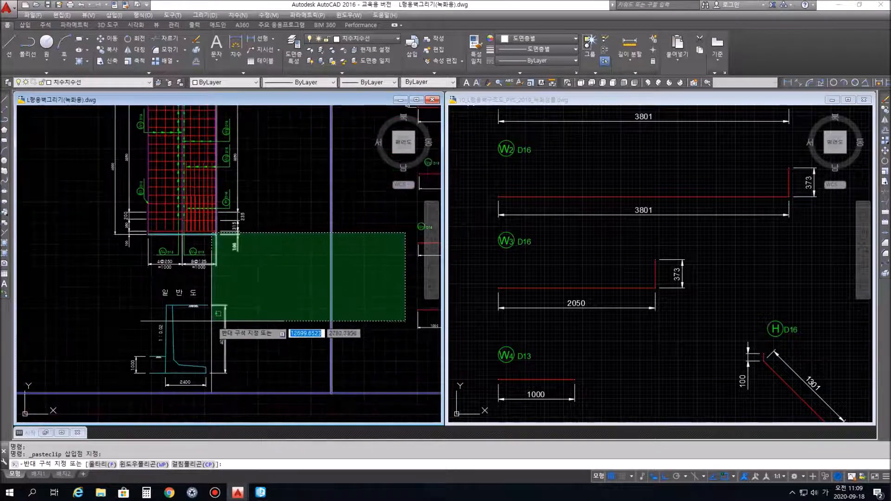
key("Escape")
middle_click_drag(154, 317, 359, 271)
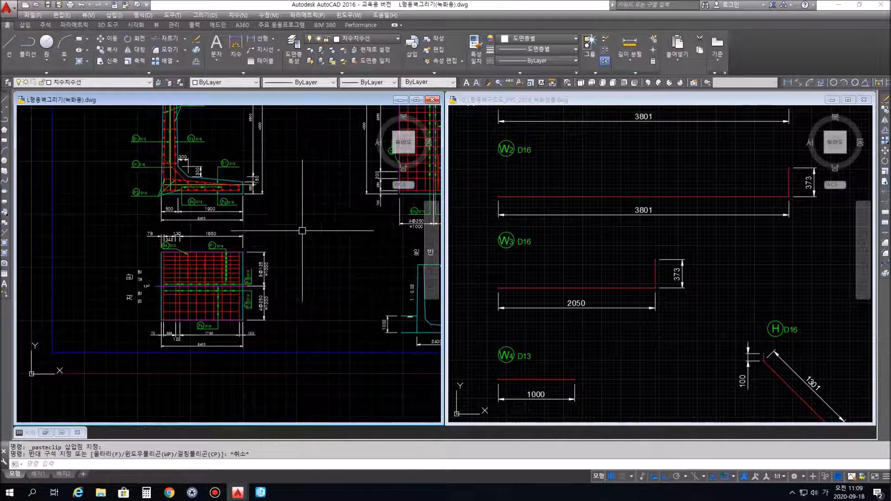
scroll(262, 225, "up", 2)
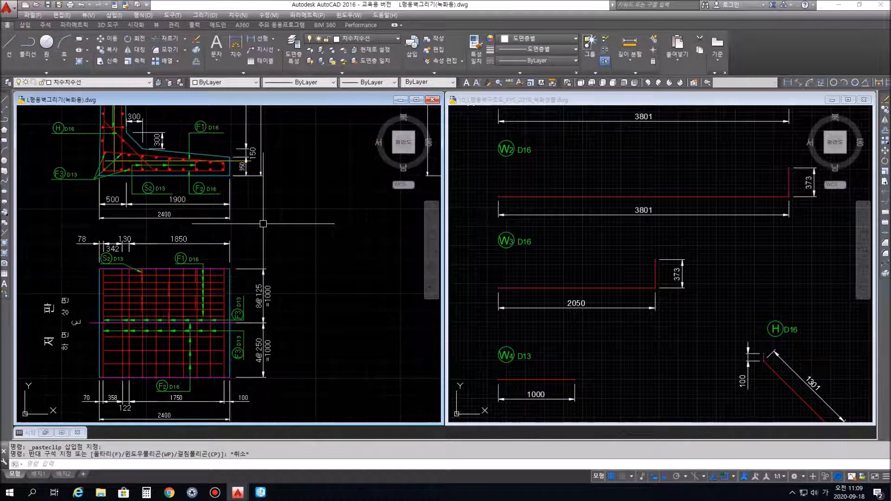
middle_click_drag(390, 373, 212, 438)
scroll(299, 307, "up", 5)
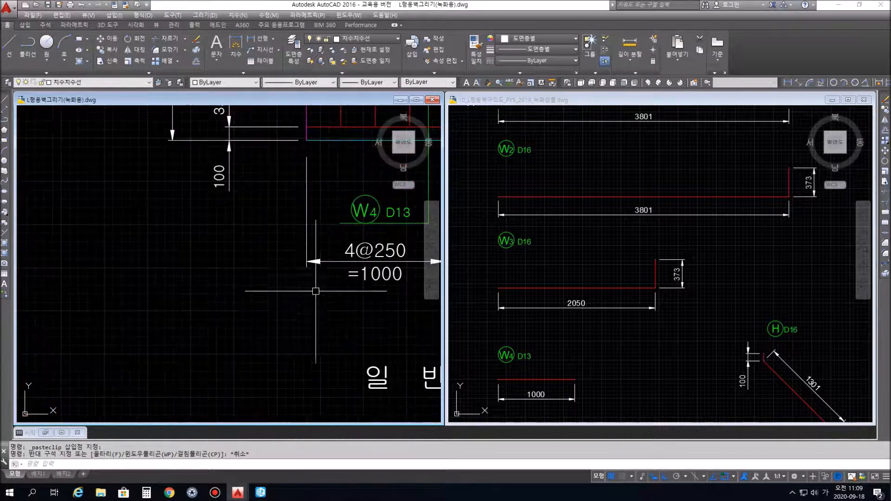
left_click(266, 240)
left_click(128, 179)
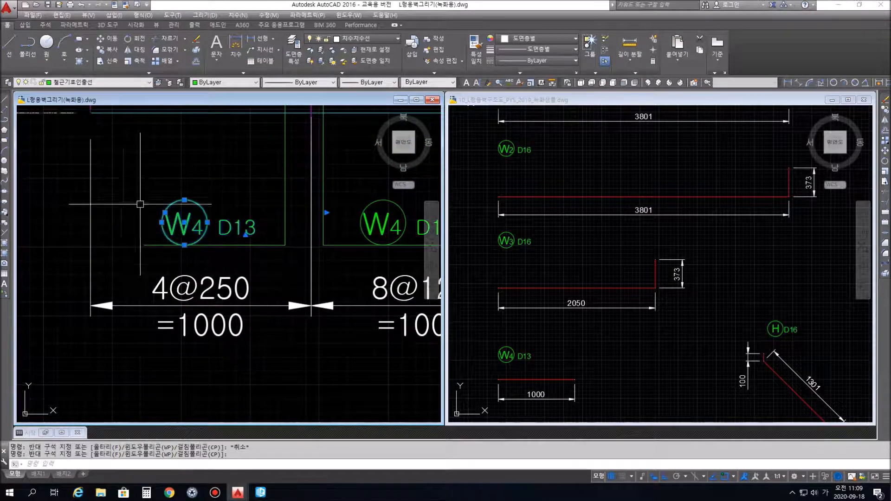
key("ctrl+c")
- Paste the W4 D13 label above the left end of the 1000 bar below the W3 bar
scroll(112, 377, "down", 7)
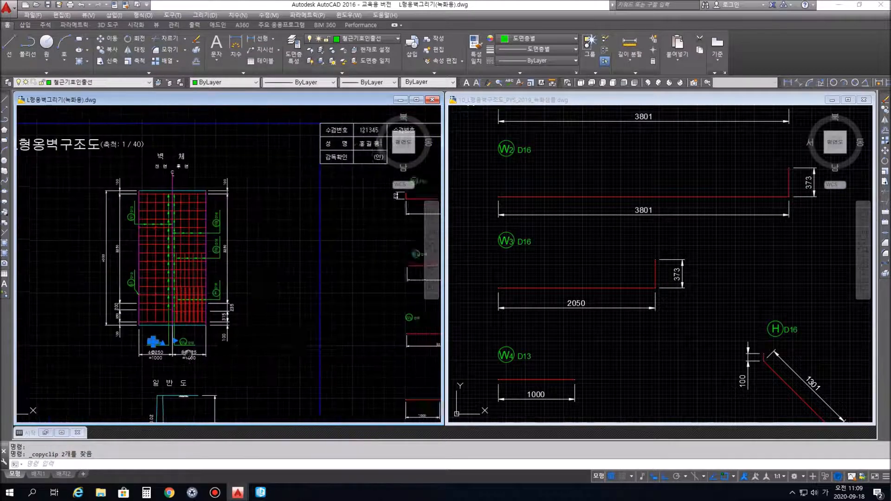
key("ctrl+v")
scroll(158, 353, "up", 6)
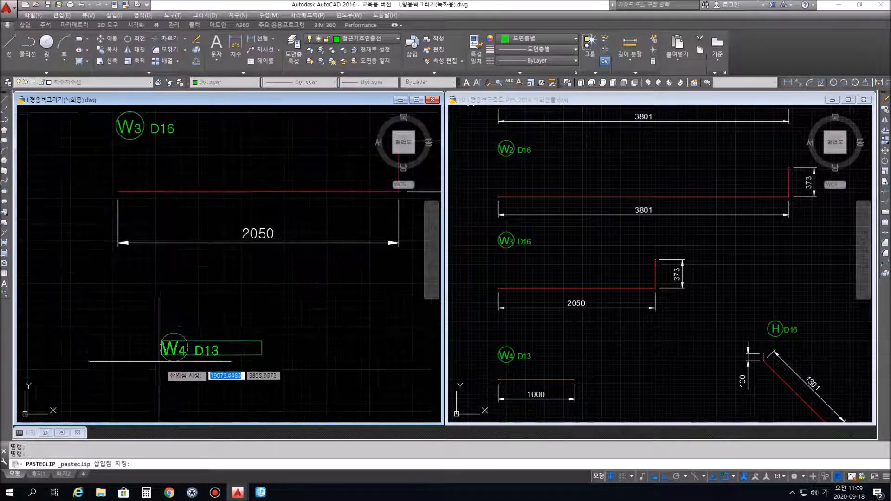
left_click(185, 311)
scroll(213, 272, "down", 6)
middle_click_drag(244, 218, 241, 269)
scroll(270, 251, "up", 4)
left_click(203, 242)
left_click(116, 209)
left_click(137, 224)
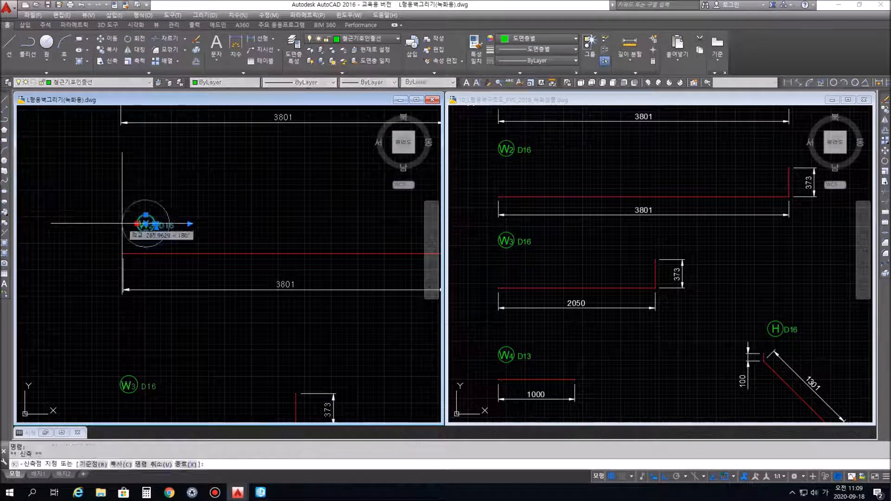
key("Escape")
key("Escape")
- Cut the W2 D16 label and paste it back in line with the left end of the second 3801 bar
left_click(145, 225)
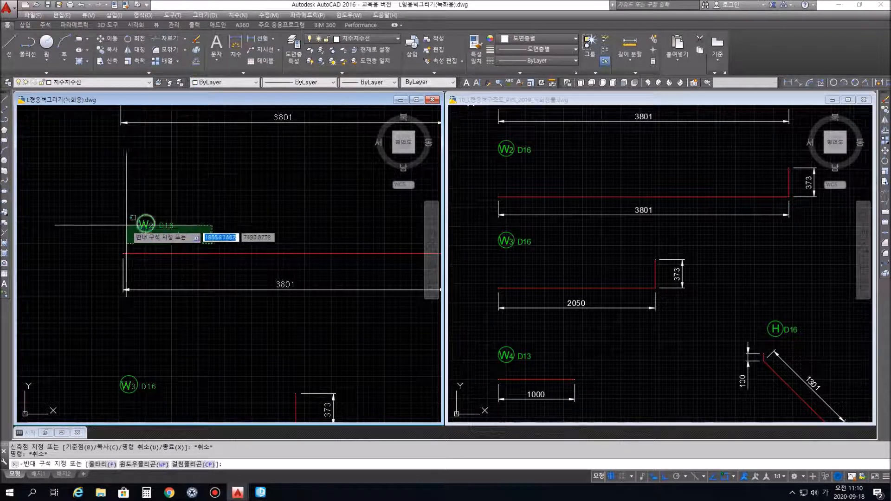
left_click(124, 203)
key("Escape")
key("ctrl+v")
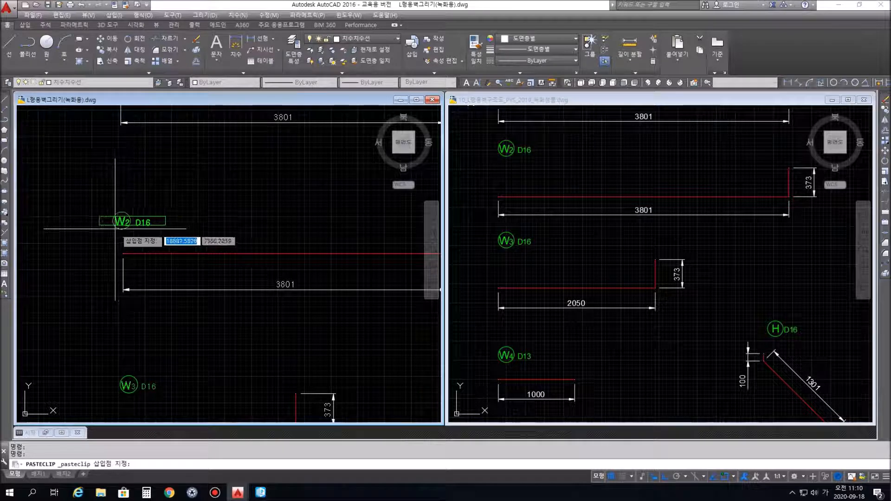
left_click(124, 227)
scroll(242, 232, "down", 4)
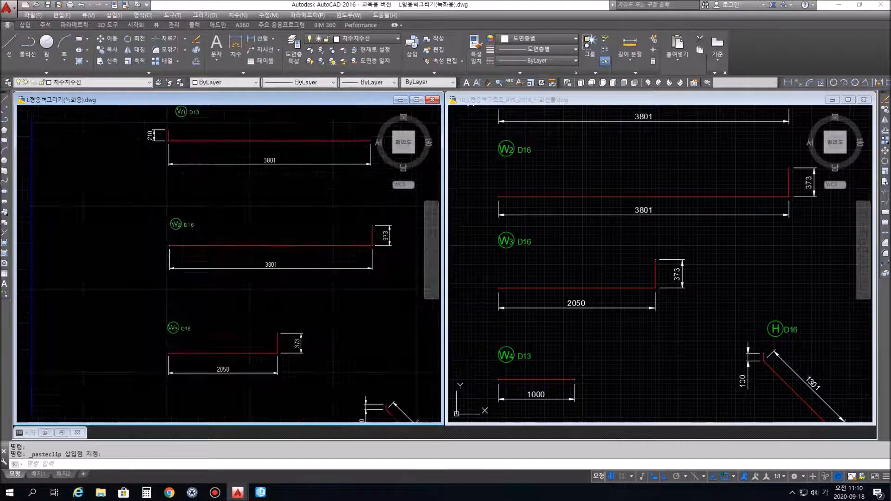
- Cut the W1 D13 label and paste it back in line with the left end of the first 3801 bar
scroll(185, 241, "up", 6)
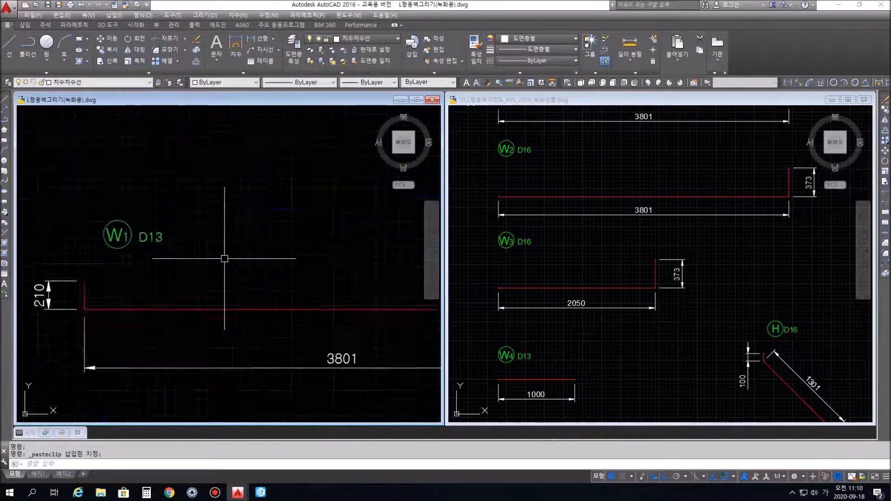
left_click(332, 287)
left_click(159, 213)
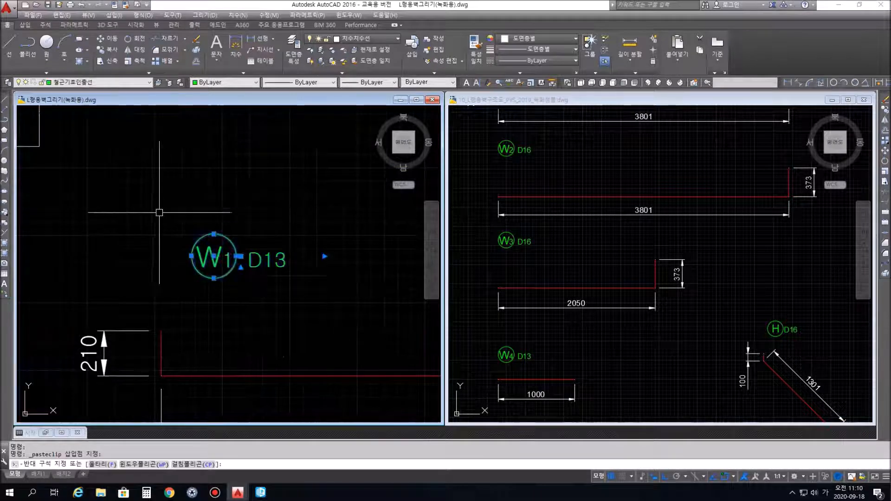
key("Delete")
key("ctrl+v")
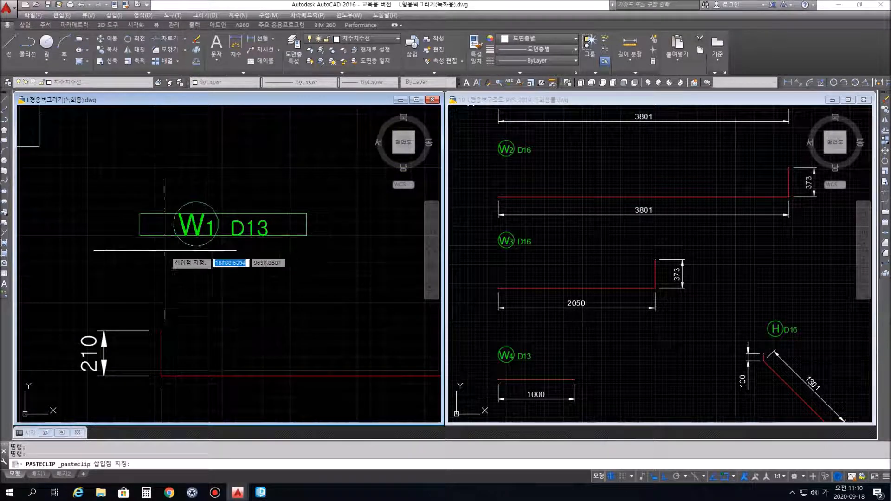
left_click(162, 281)
- Examine the placement of the H, F and S bar marks in the reference rebar detail sheet
scroll(162, 281, "down", 5)
scroll(258, 306, "down", 5)
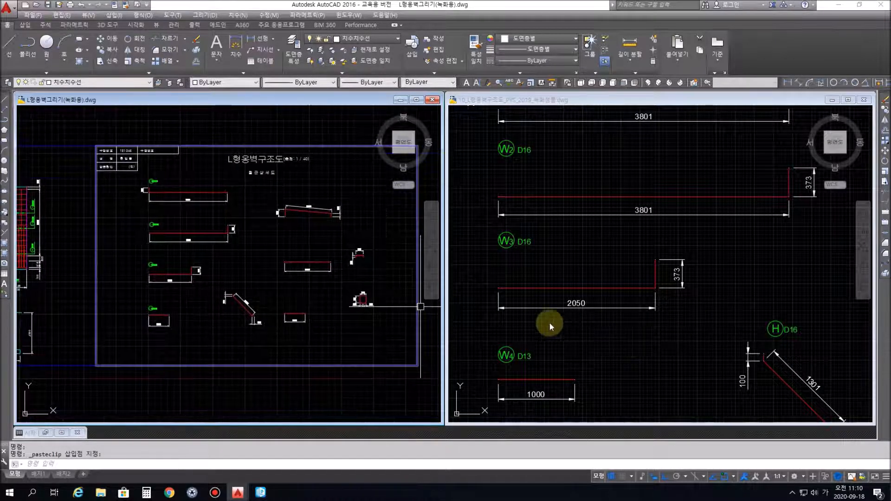
left_click(569, 111)
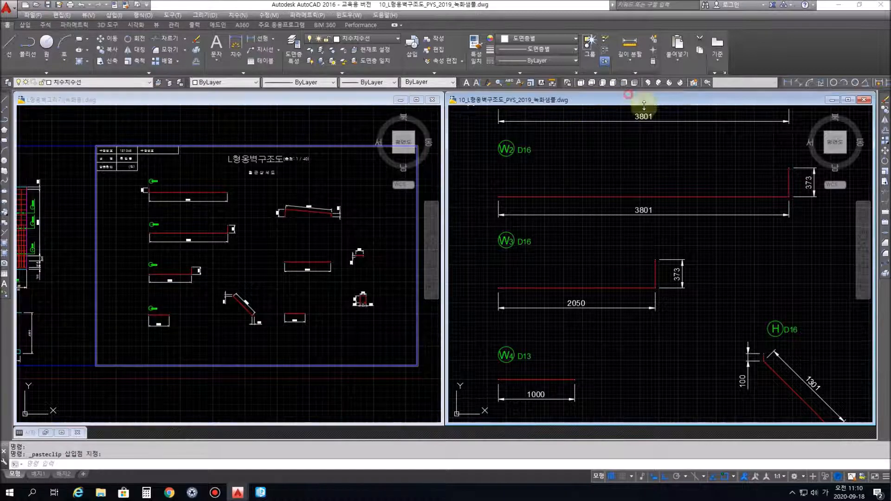
scroll(564, 281, "down", 5)
scroll(653, 281, "up", 2)
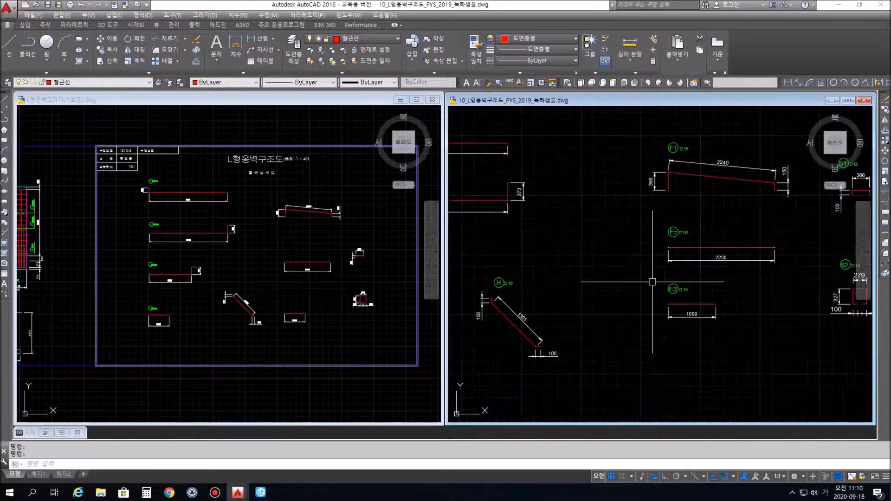
mouse_move(641, 290)
middle_mouse_down()
mouse_move(605, 285)
mouse_move(629, 289)
middle_mouse_up()
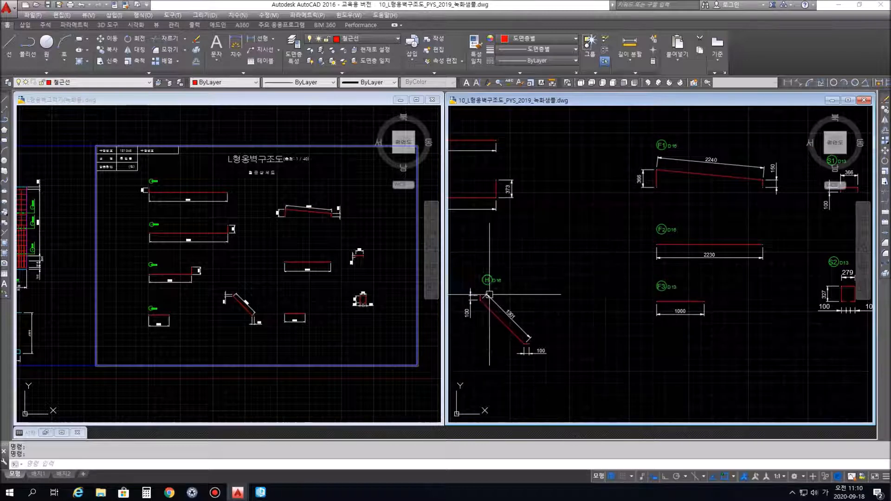
left_click(91, 228)
left_click(77, 100)
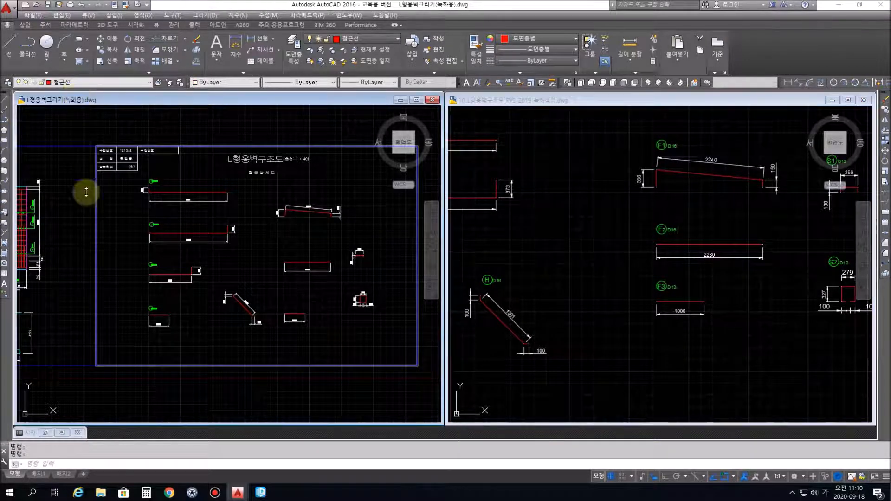
- Copy the circled H mark with its D16 text from the wall's section view
scroll(66, 255, "down", 3)
middle_click_drag(50, 280, 193, 283)
scroll(194, 283, "up", 10)
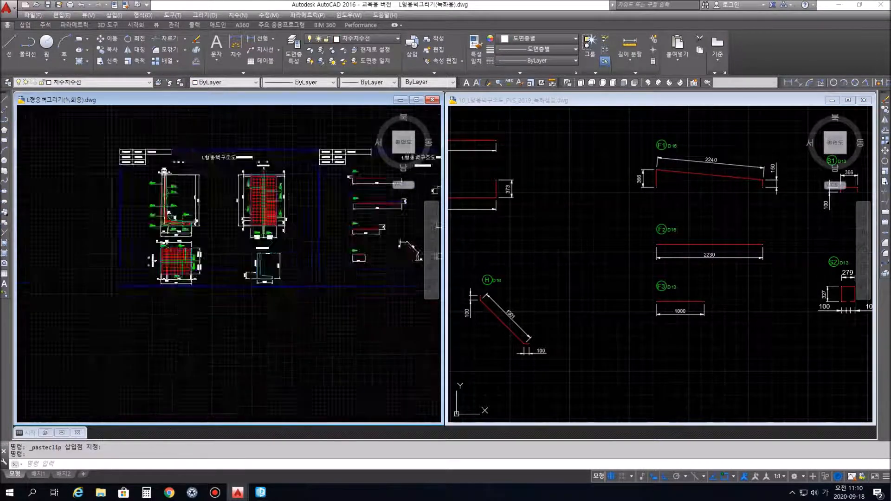
middle_click_drag(174, 241, 243, 454)
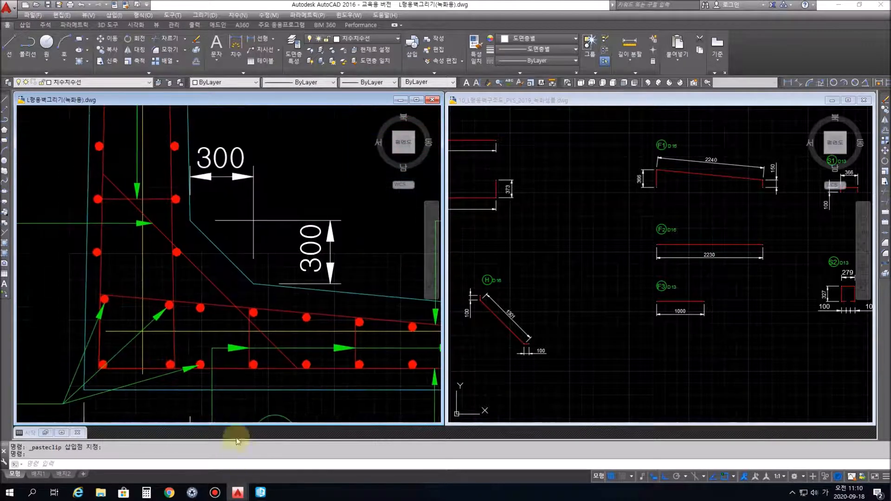
scroll(195, 364, "down", 1)
middle_click_drag(182, 332, 276, 344)
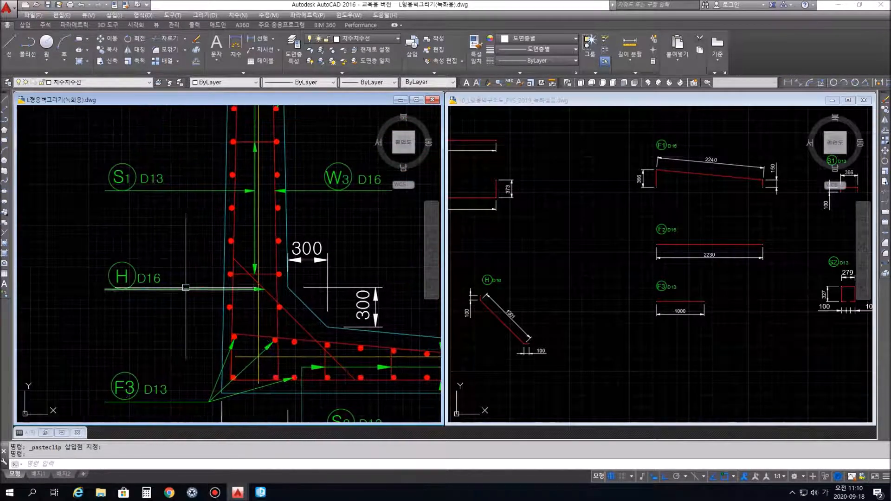
left_click(122, 277)
left_click(154, 354)
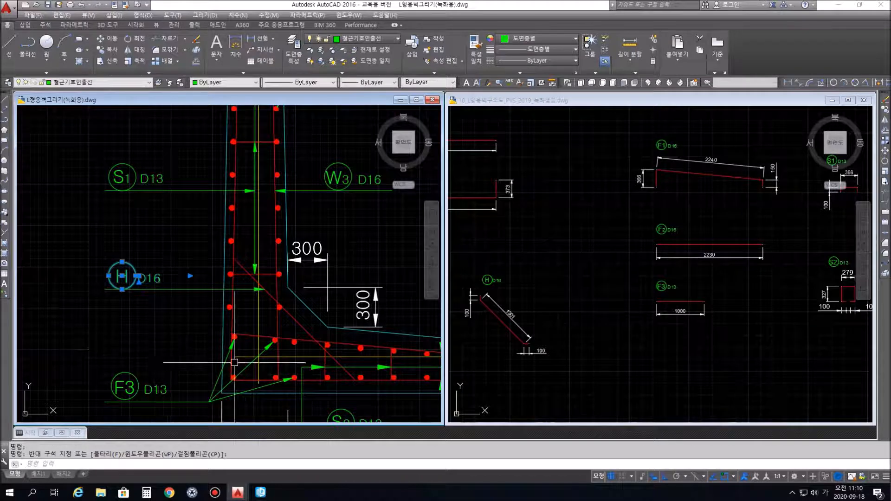
key("ctrl+c")
- Paste the H D16 label above the upper end of the diagonal 1301 bar on the rebar sheet
scroll(327, 363, "down", 6)
middle_click_drag(327, 363, 19, 288)
middle_click_drag(236, 395, 188, 369)
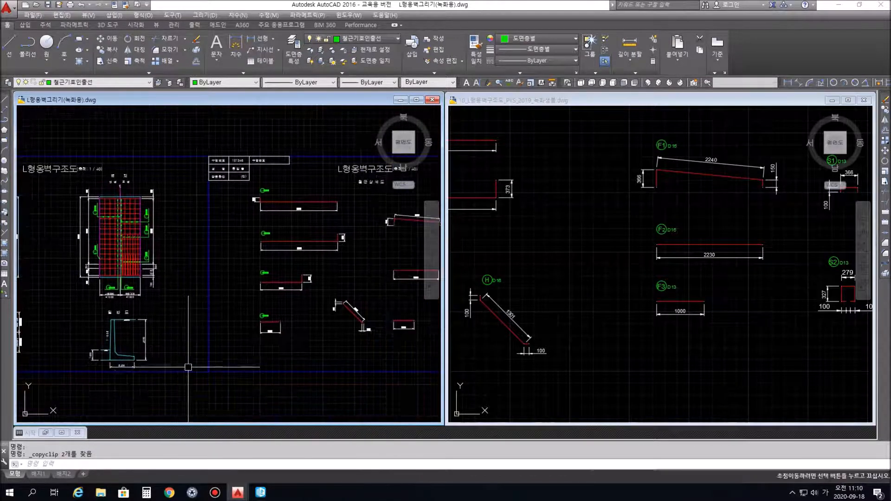
scroll(367, 323, "up", 7)
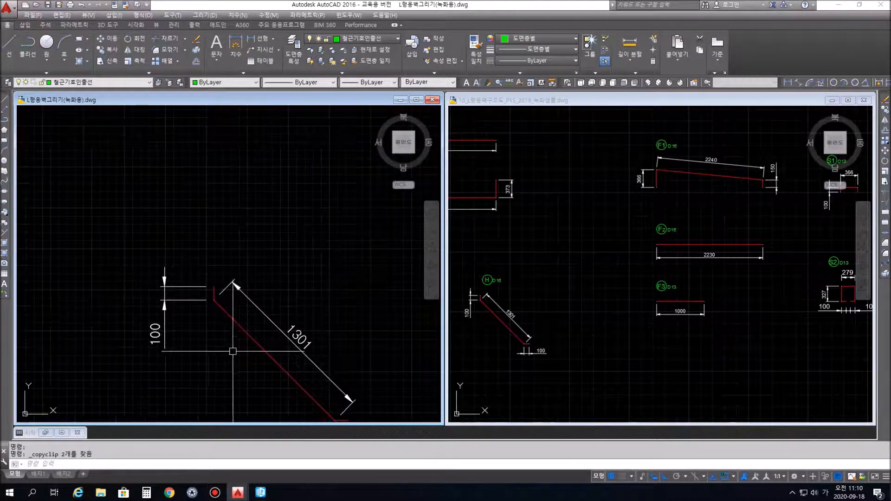
key("ctrl+v")
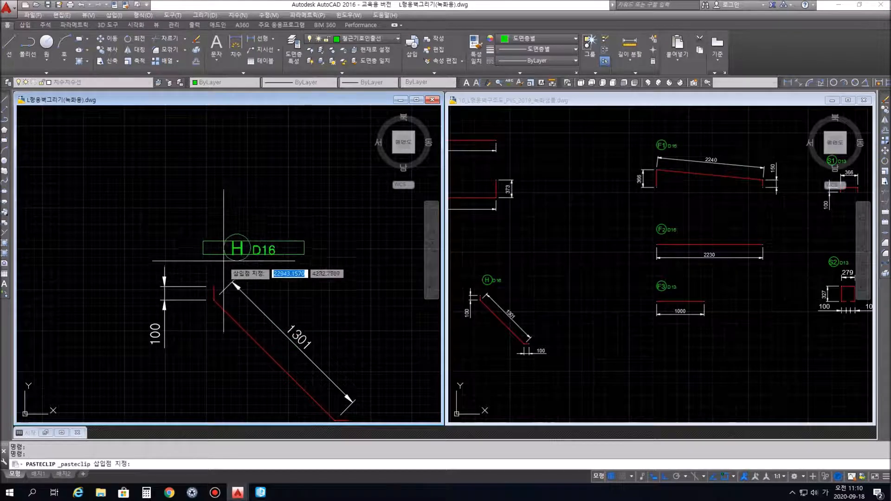
left_click(218, 266)
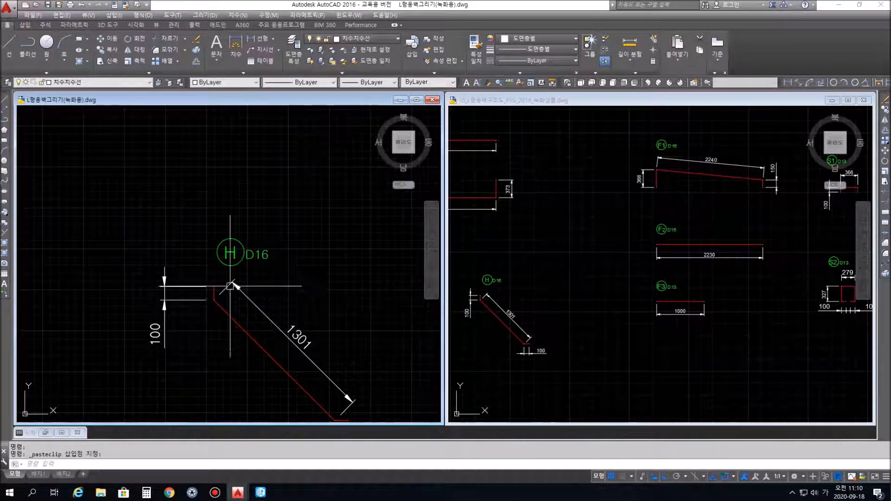
- Copy the circled F1 mark with its D16 text from the wall's section view
scroll(279, 302, "down", 4)
scroll(337, 296, "down", 3)
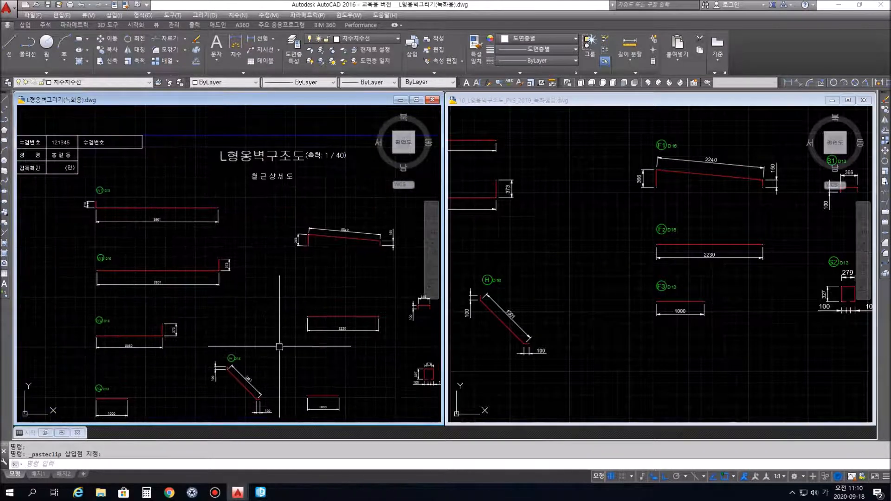
mouse_move(50, 328)
middle_mouse_down()
mouse_move(57, 336)
mouse_move(344, 311)
middle_mouse_up()
middle_click_drag(142, 297, 355, 338)
scroll(166, 343, "up", 4)
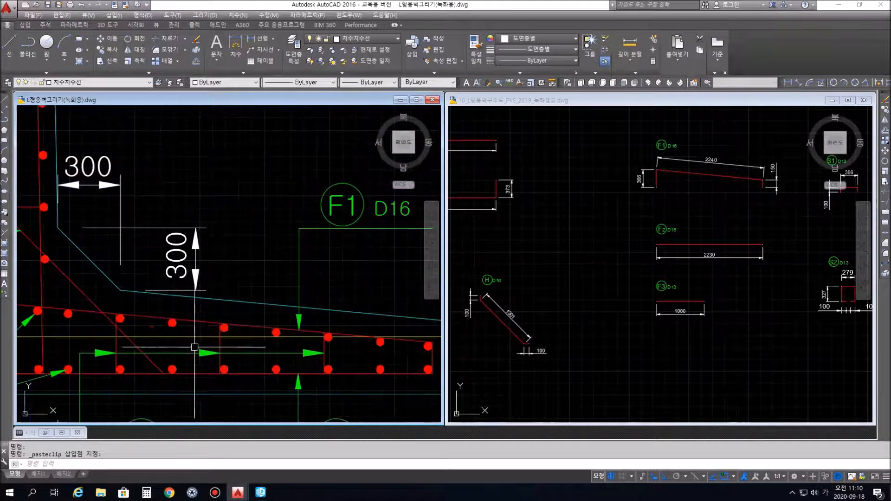
scroll(193, 346, "down", 1)
left_click(386, 266)
left_click(255, 220)
key("ctrl+c")
- Paste the F1 D16 label above the left end of the sloped 2240 bar on the rebar sheet
scroll(301, 339, "down", 3)
middle_click_drag(385, 334, 61, 330)
middle_click_drag(395, 315, 81, 308)
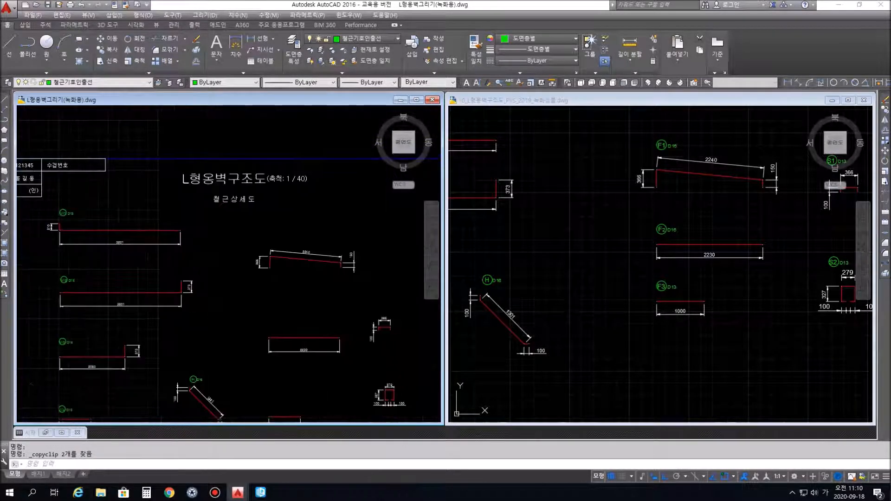
scroll(312, 229, "up", 3)
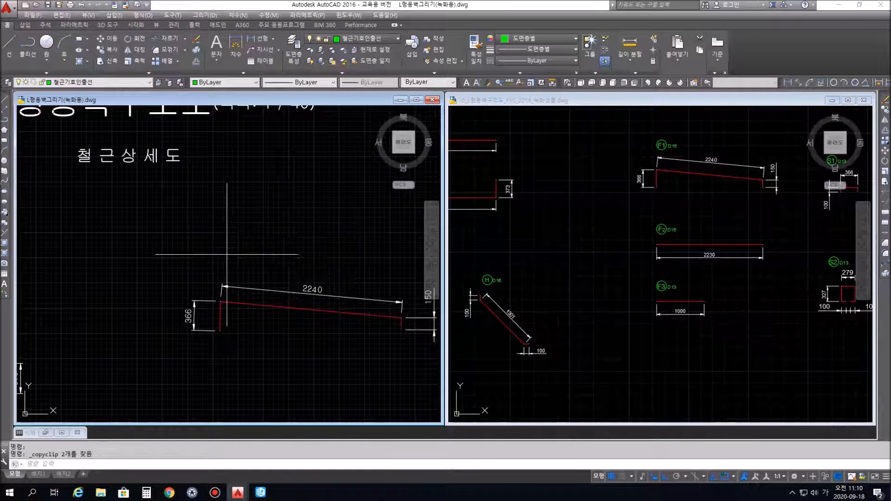
key("ctrl+v")
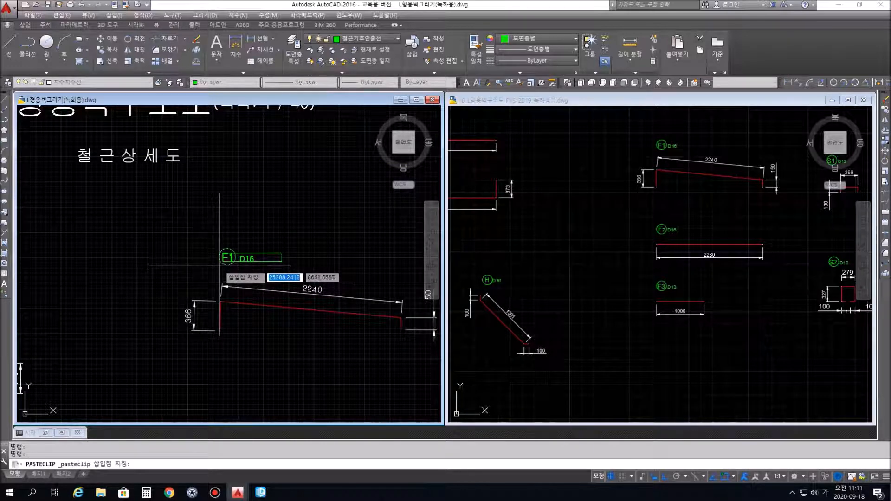
left_click(220, 262)
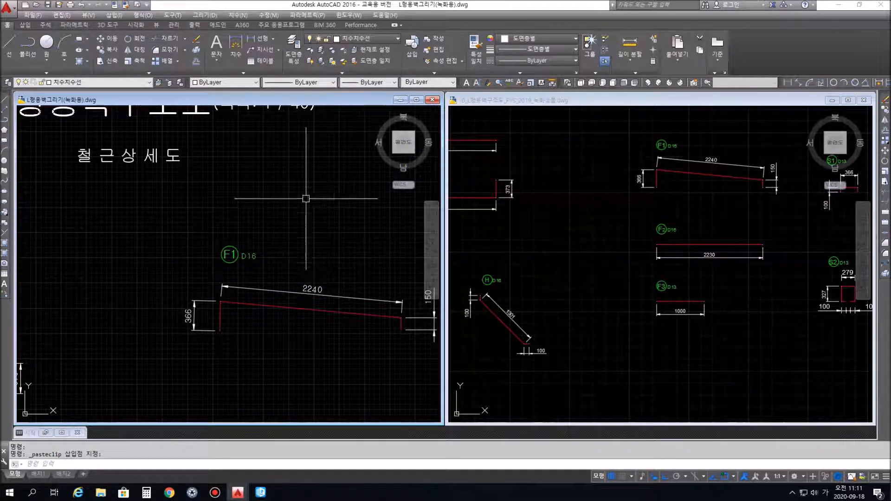
- Paste another F1 D16 label above the left end of the 2230 bar and change its mark to F2
middle_click_drag(294, 364, 303, 223)
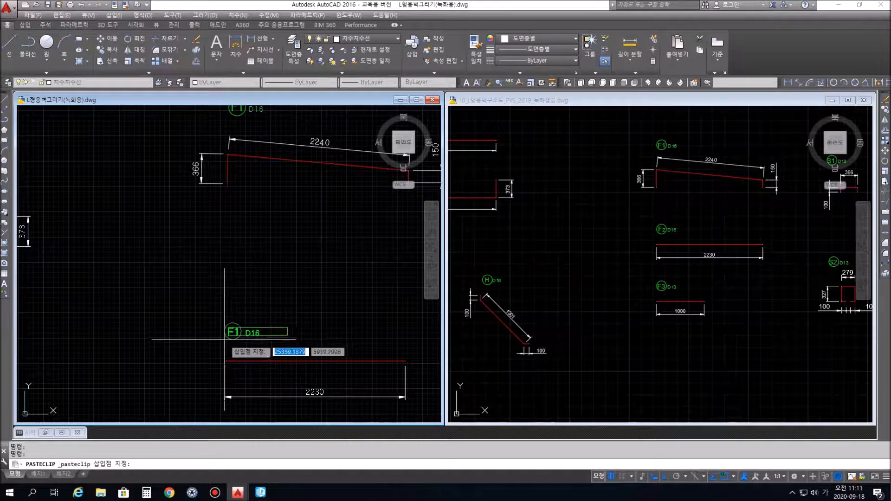
left_click(225, 339)
scroll(223, 333, "up", 5)
double_click(292, 333)
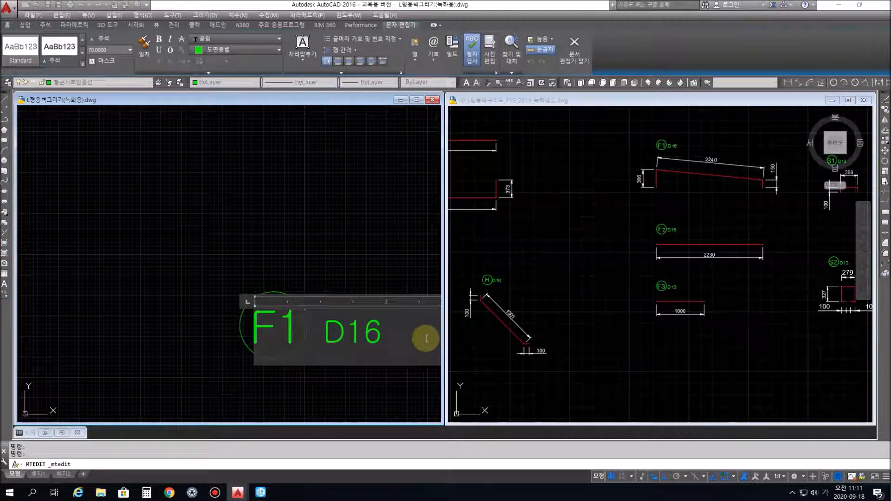
type("2")
key("Delete")
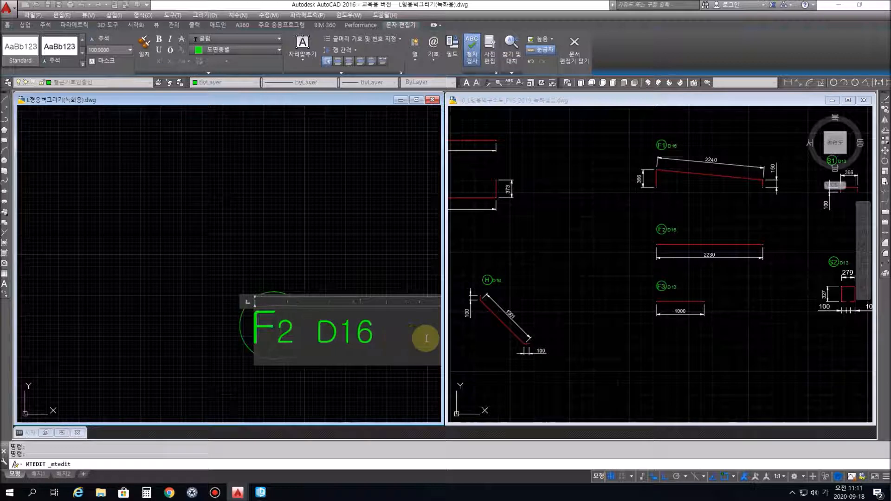
left_click(452, 304)
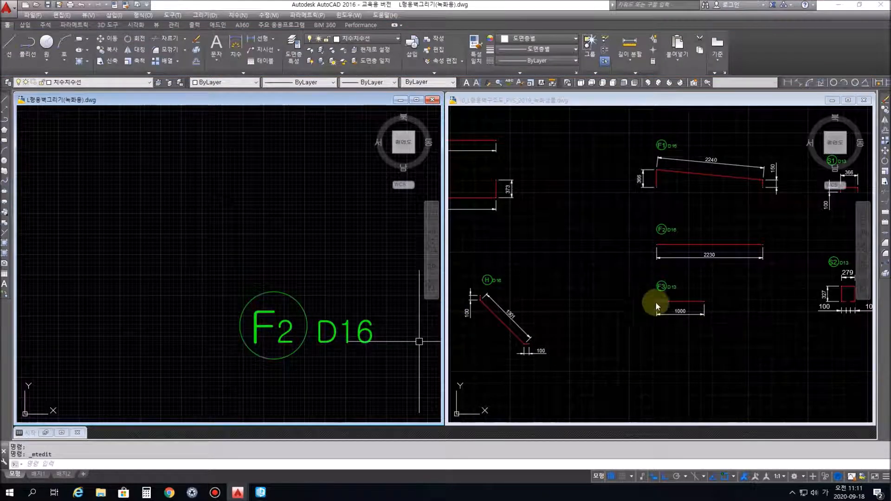
- Paste another F1 D16 label above the left end of the 1000 bar below the 2230 bar
scroll(405, 353, "down", 4)
middle_click_drag(395, 383, 299, 175)
scroll(331, 302, "down", 3)
middle_click_drag(331, 404, 316, 301)
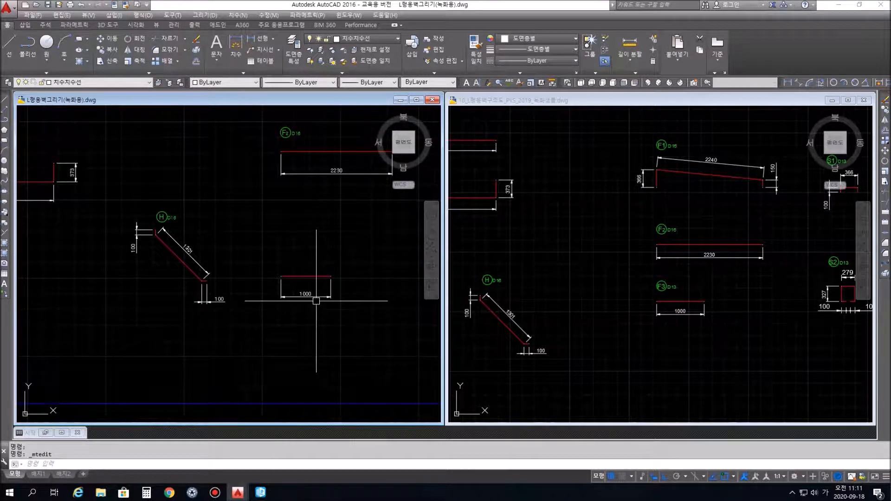
key("ctrl+v")
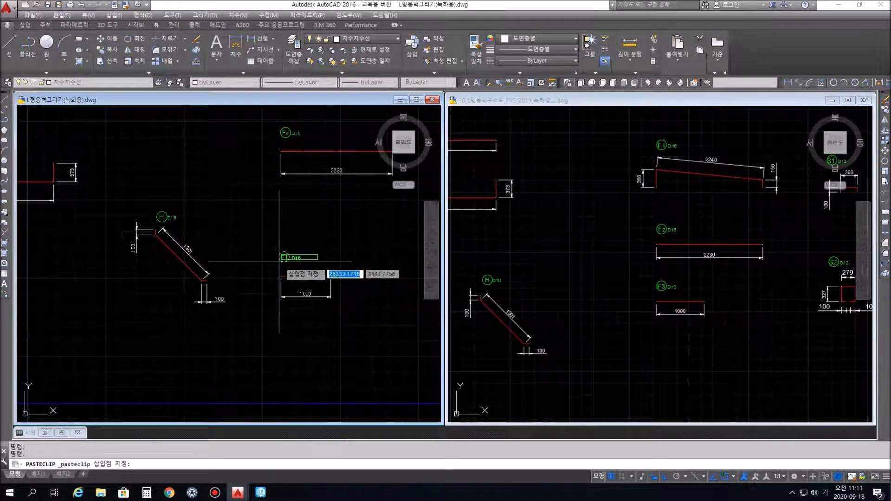
scroll(287, 271, "up", 6)
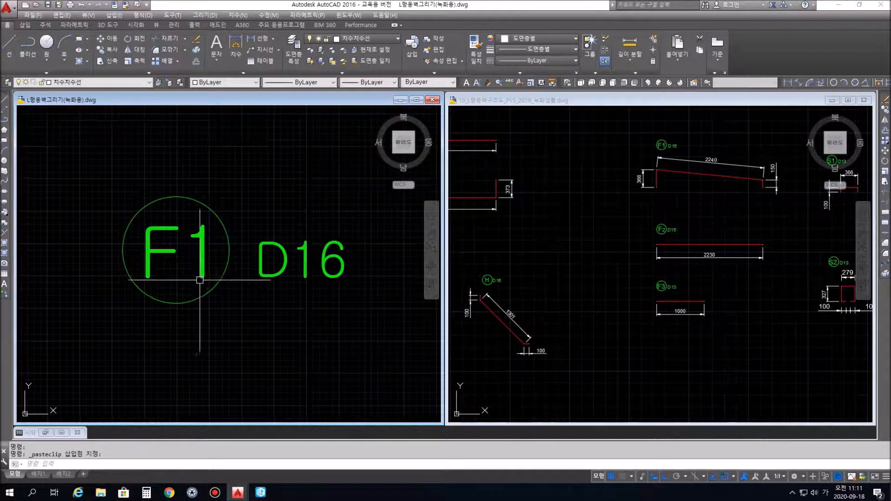
- Change the label text above that 1000 bar to F3 D13
double_click(188, 269)
left_click(217, 266)
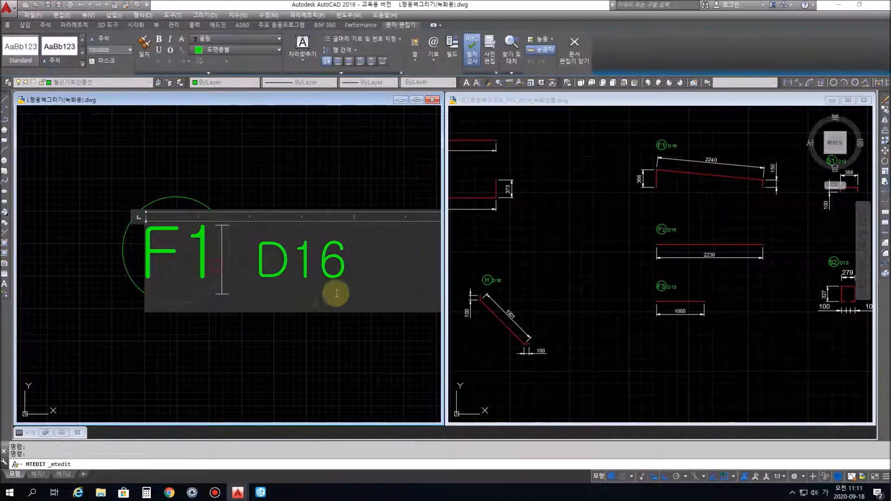
type("3")
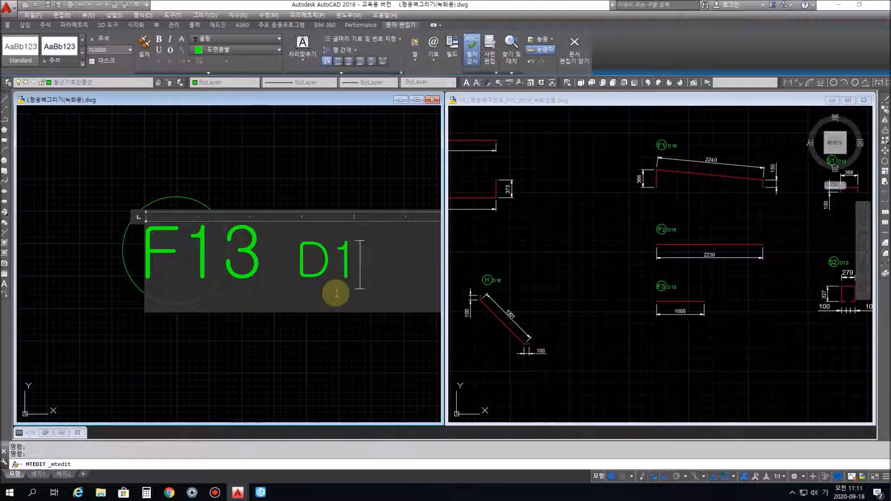
key("Delete")
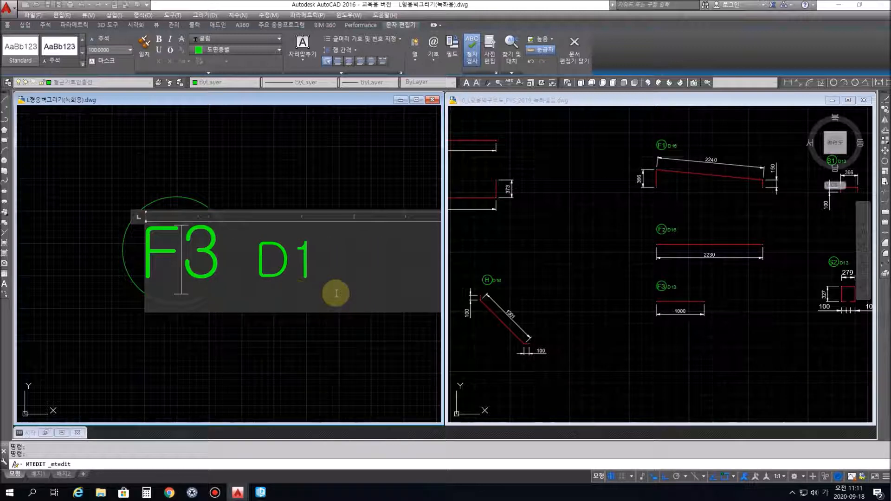
left_click(314, 263)
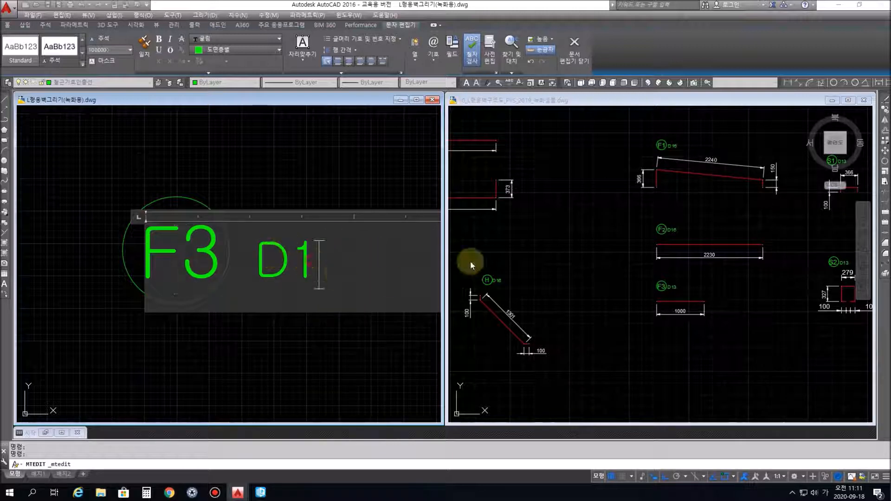
left_click(532, 240)
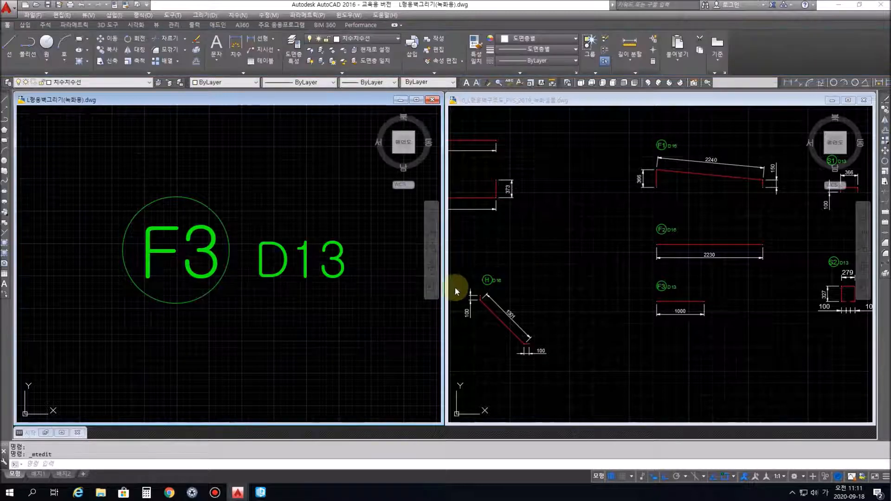
- Paste another F1 D16 label above the left end of the small 366 bar
scroll(286, 304, "down", 2)
scroll(348, 324, "down", 5)
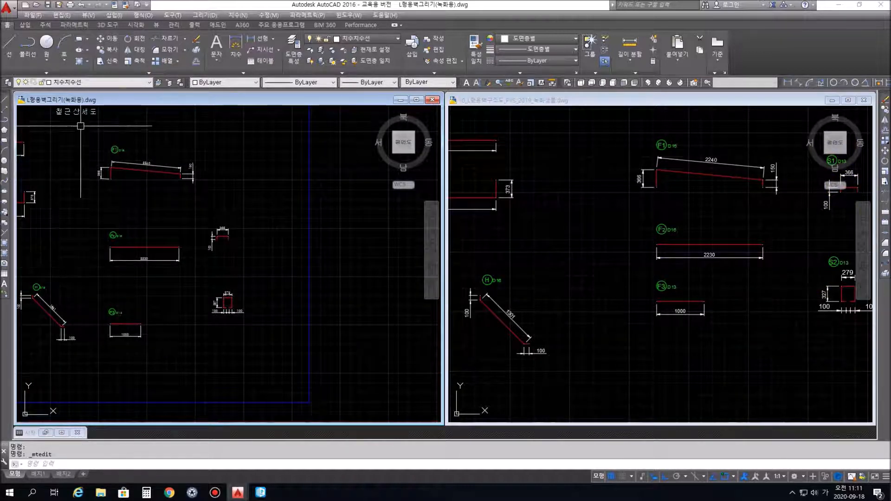
scroll(214, 236, "up", 6)
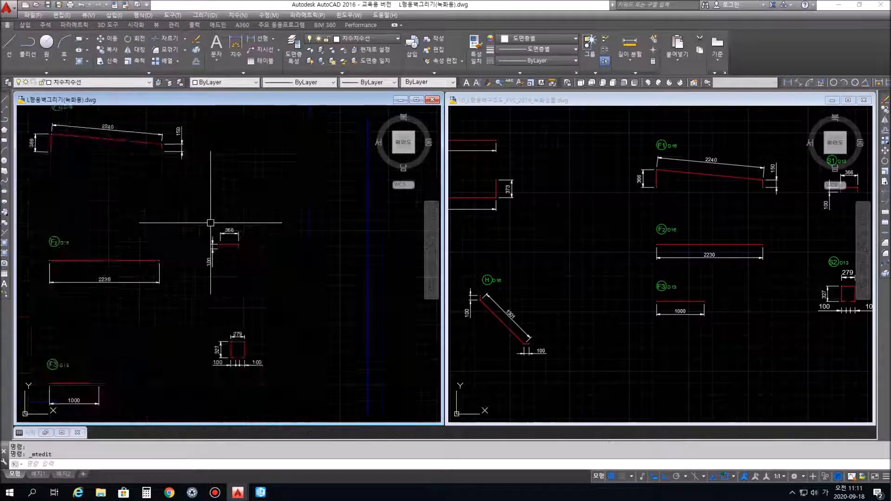
key("ctrl+v")
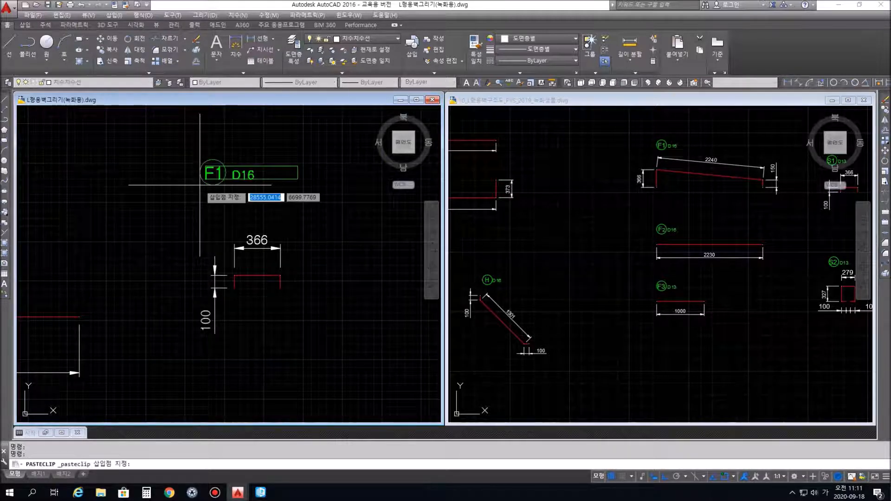
left_click(210, 219)
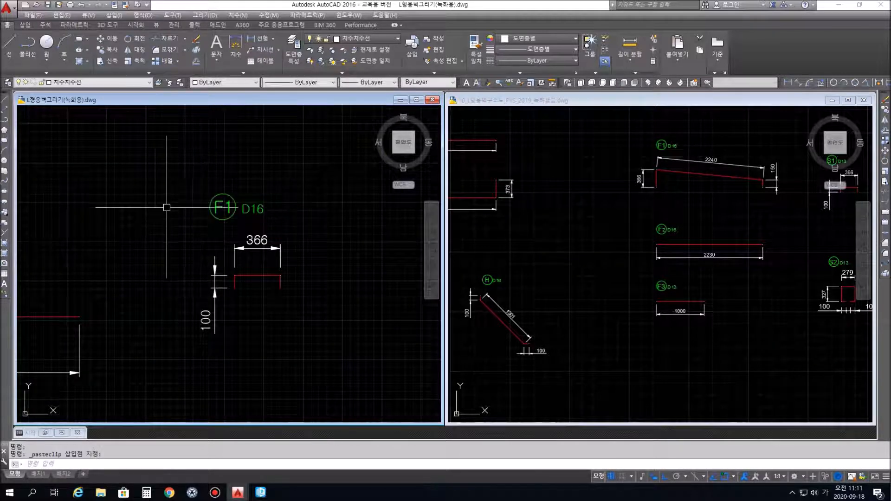
left_click(216, 208)
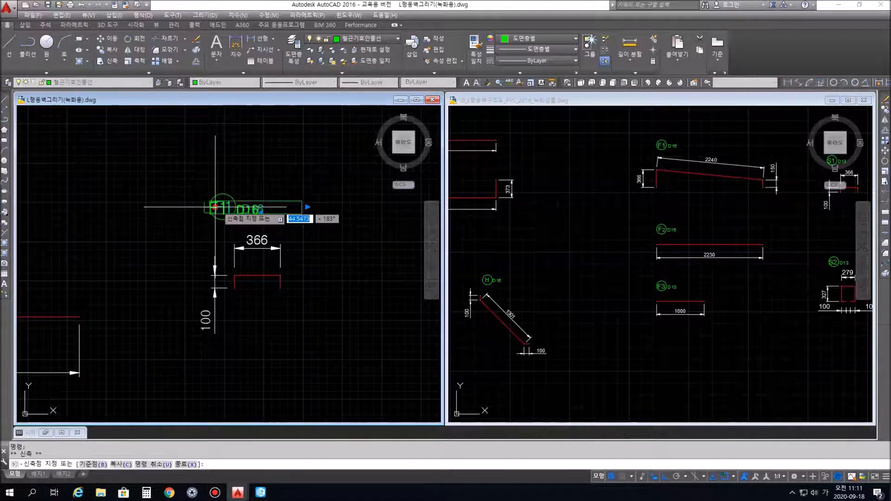
key("Escape")
- Change the label text above the 366 bar to S1 D13
double_click(224, 210)
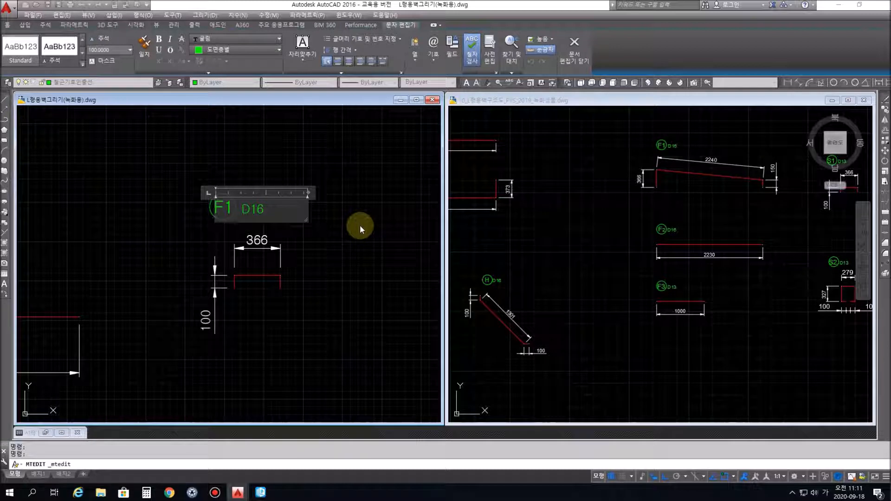
type("ㄴ")
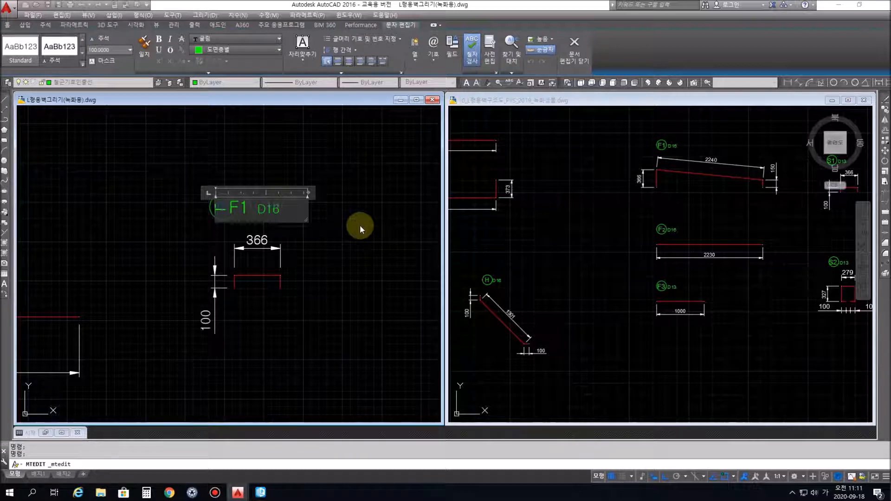
key("BackSpace")
key("Hangul")
type("S")
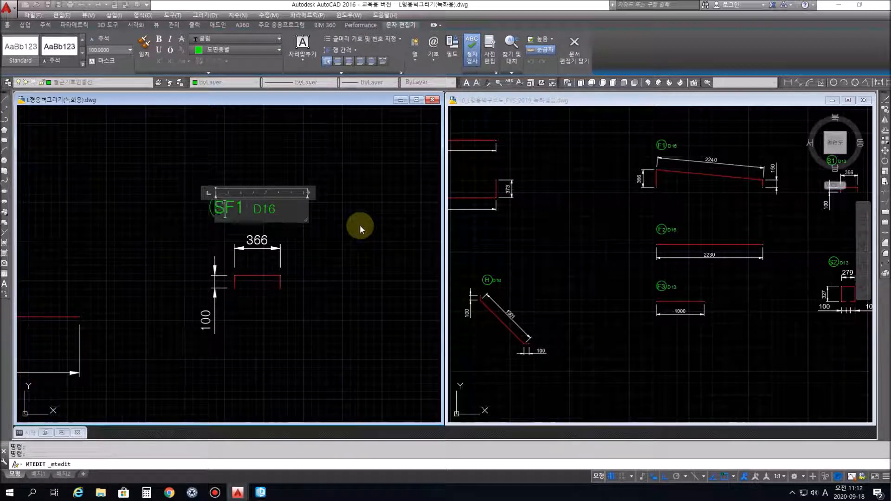
key("Delete")
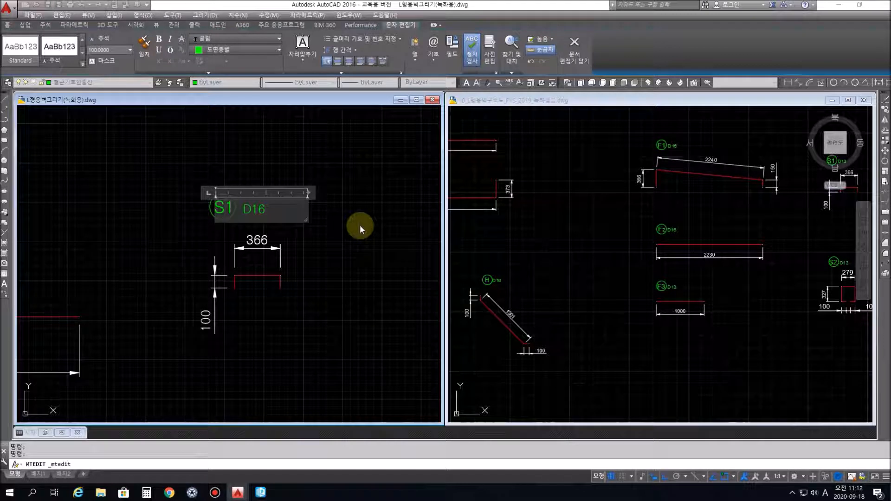
key("Right")
key("Right")
key("Right")
key("Right")
key("Delete")
type("3")
left_click(317, 196)
- Copy the circled S1 mark with its D13 text from above the 366 bar
left_click(236, 202)
left_click(295, 226)
left_click(151, 177)
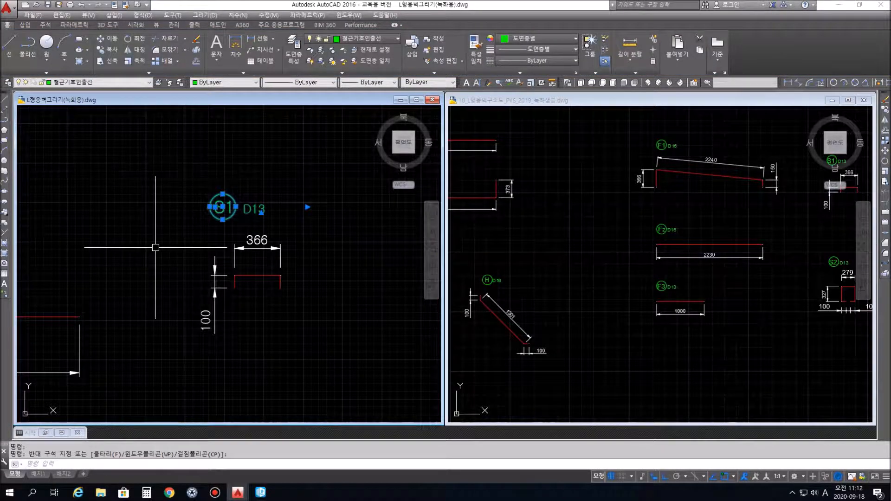
key("ctrl+c")
- Paste the S1 D13 label above the 279 by 327 stirrup and change its mark to S2
scroll(177, 283, "down", 3)
scroll(215, 277, "up", 4)
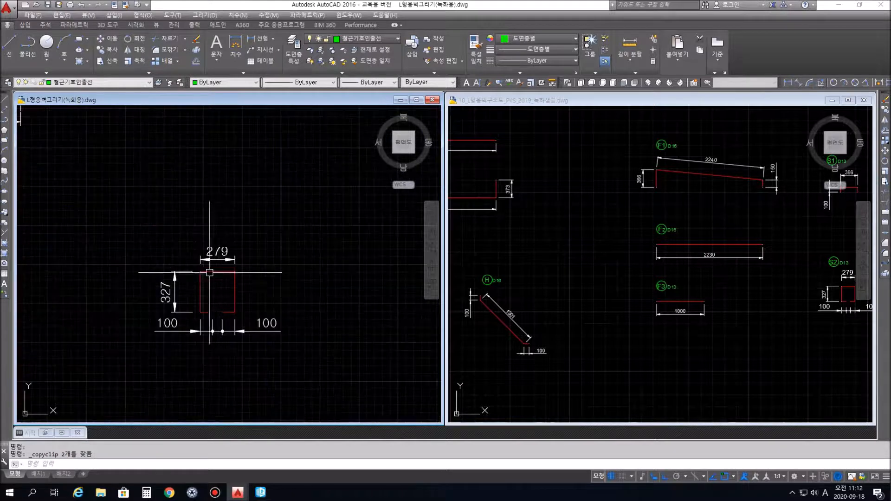
key("ctrl+v")
left_click(169, 227)
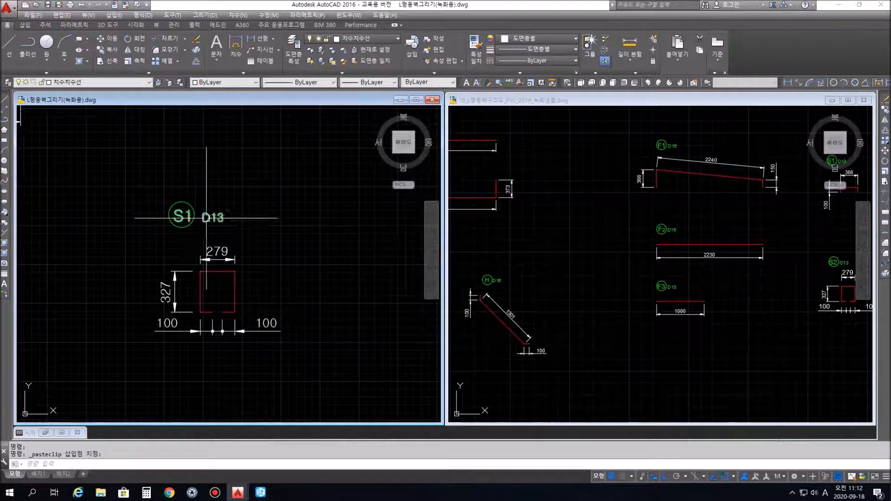
double_click(184, 218)
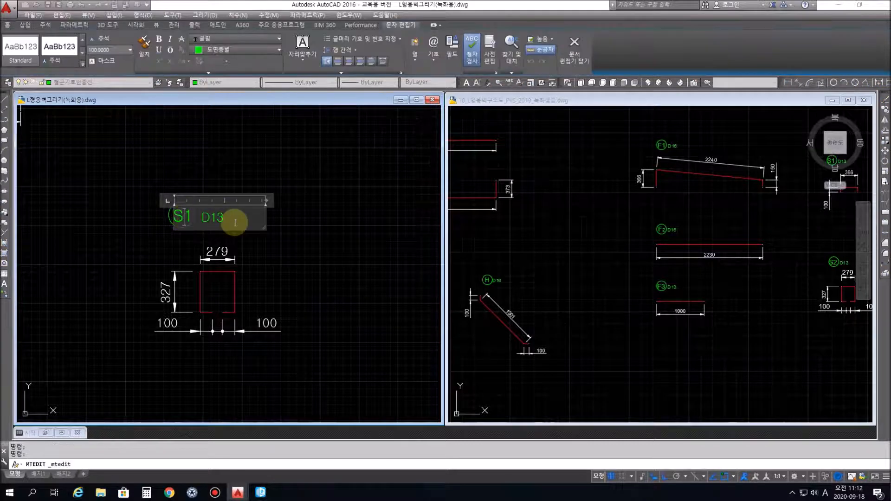
key("ctrl+Return")
- Compare the whole labelled rebar detail sheet with the layout of the reference sheet
scroll(208, 291, "down", 3)
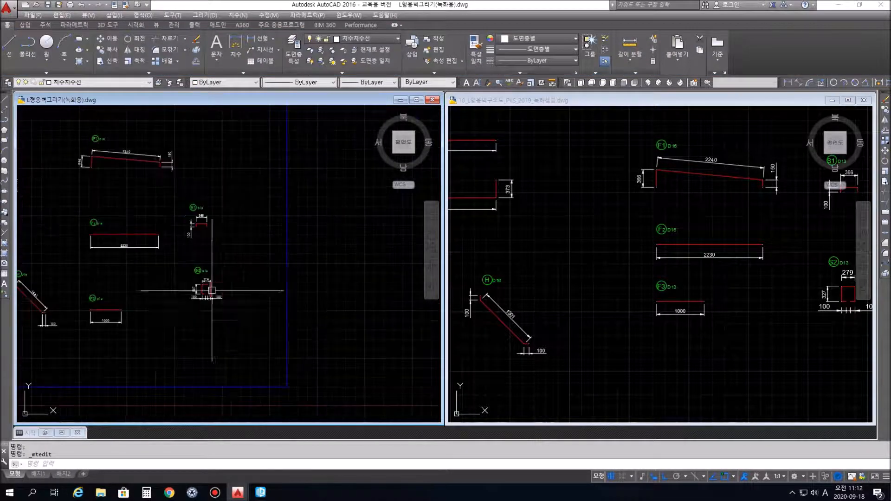
scroll(231, 310, "down", 2)
mouse_move(197, 323)
middle_mouse_down()
mouse_move(172, 332)
mouse_move(251, 316)
mouse_move(264, 337)
mouse_move(249, 303)
middle_mouse_up()
scroll(260, 312, "up", 2)
scroll(263, 336, "down", 1)
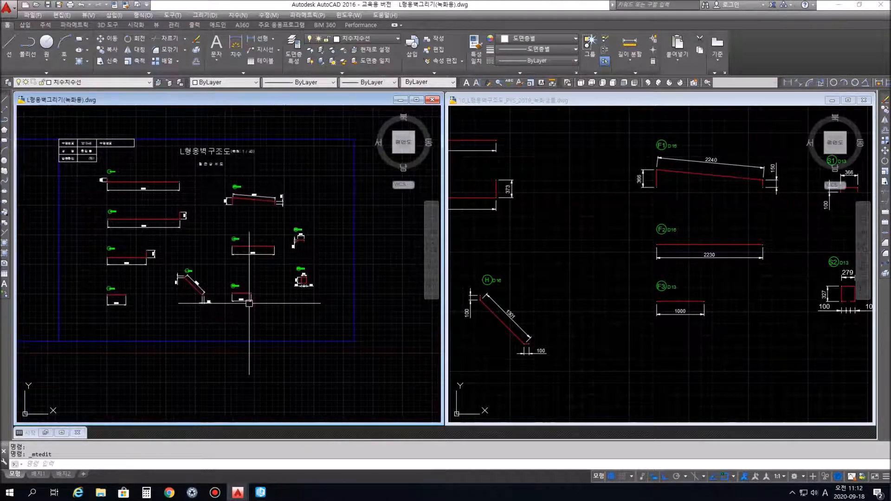
left_click(611, 294)
scroll(619, 300, "down", 3)
mouse_move(583, 306)
middle_mouse_down()
mouse_move(629, 293)
mouse_move(639, 280)
middle_mouse_up()
scroll(626, 294, "up", 2)
scroll(627, 294, "down", 2)
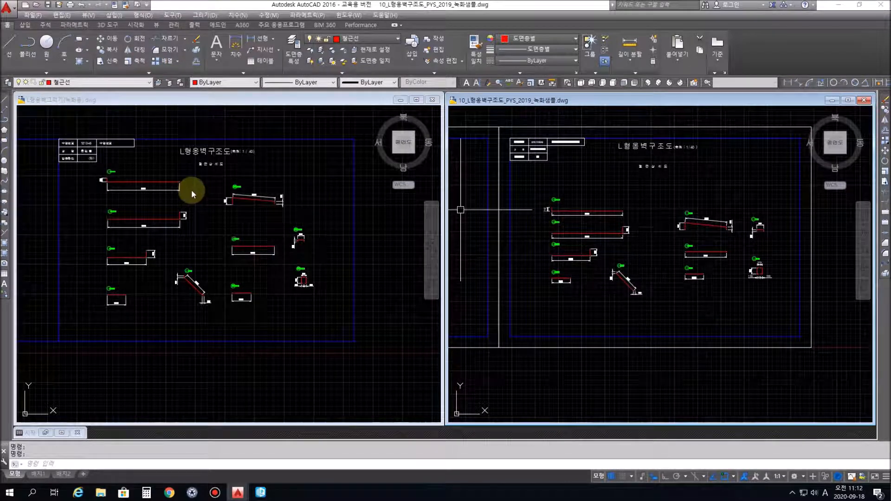